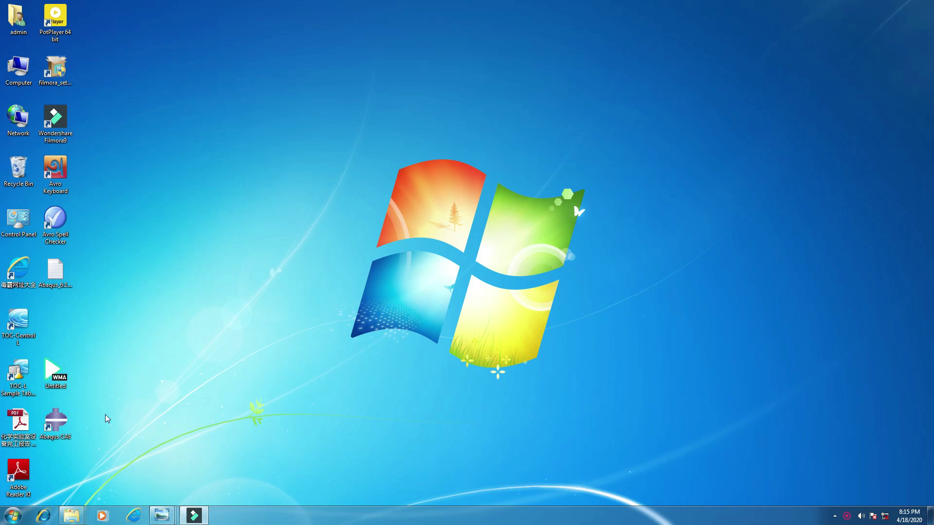
Launch Abaqus/CAE and start a Standard/Explicit model database holding the empty Model-1
double_click(63, 426)
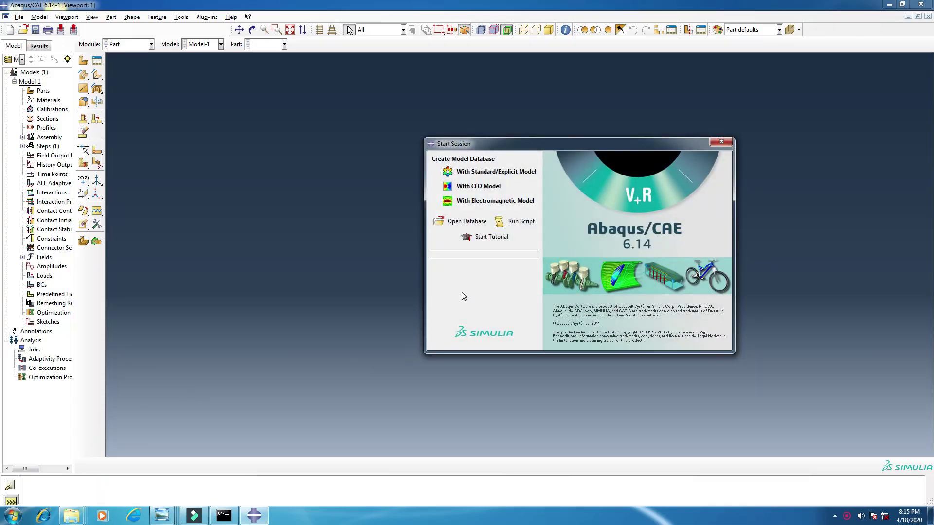
click(467, 173)
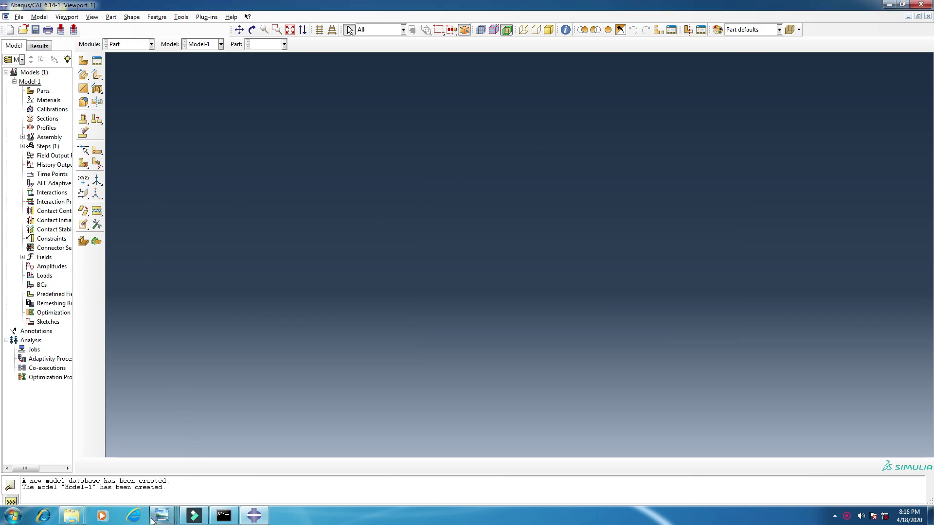
View the Thermal Stress & Strain slide, then confirm Abaqus/CAE stays in the Part module
mouse_move(161, 515)
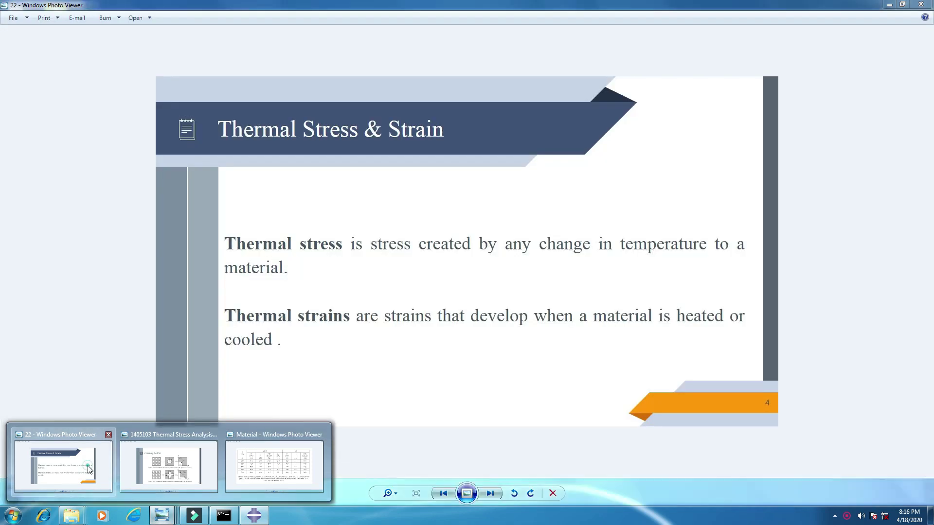
click(104, 481)
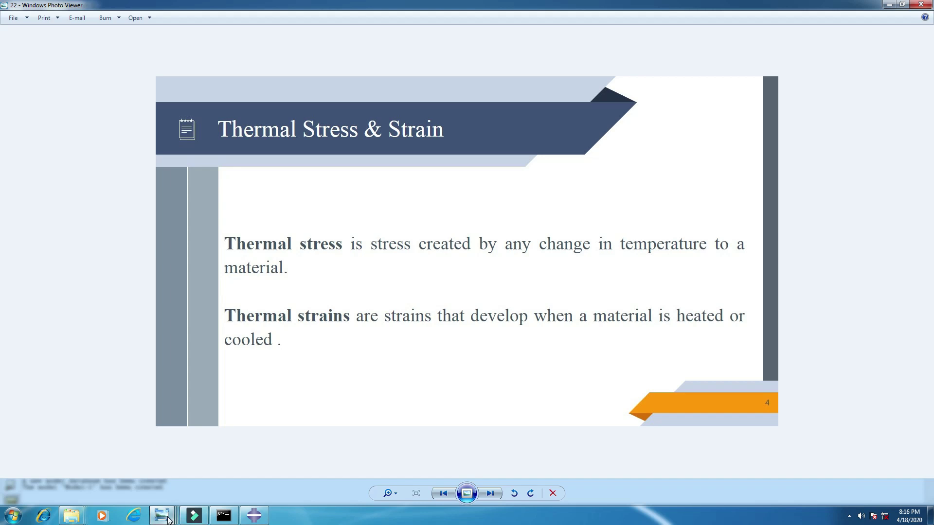
click(253, 517)
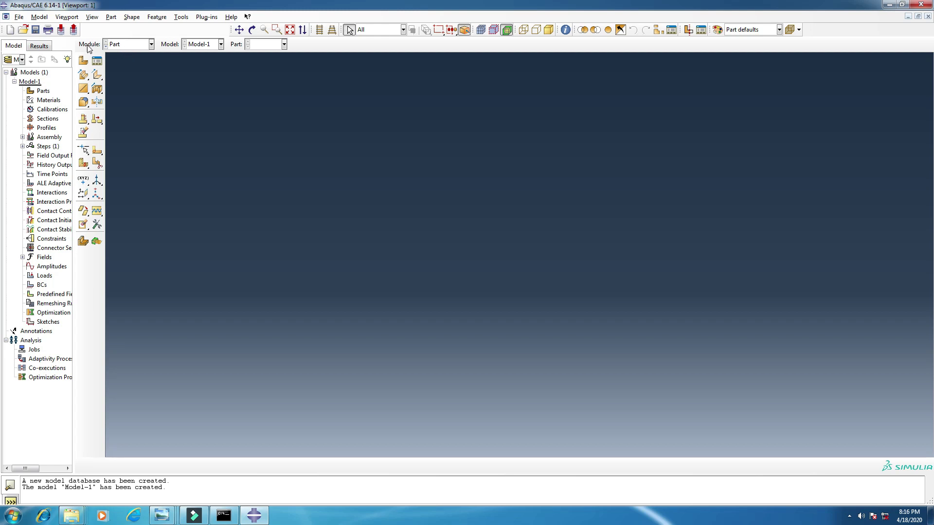
click(142, 44)
click(119, 54)
Bring up the Creating the Part slide with the SiC and AZ91D-F unit cell figures
mouse_move(161, 516)
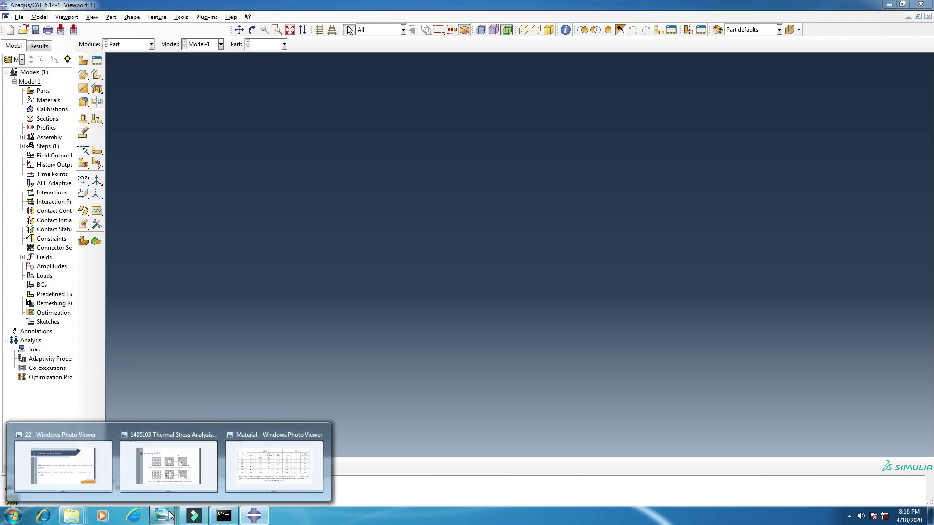
click(164, 481)
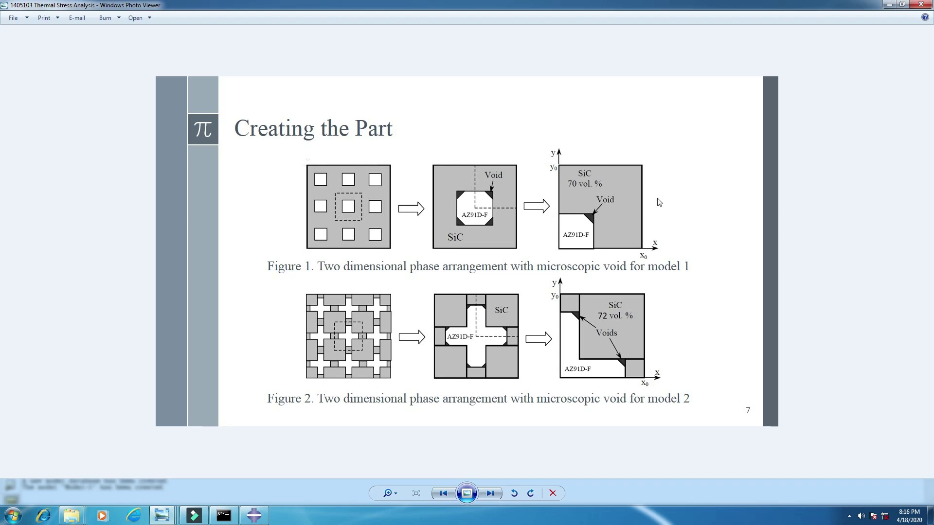
click(572, 242)
Create Part-1 as a 2D planar deformable shell with approximate size 200
click(241, 520)
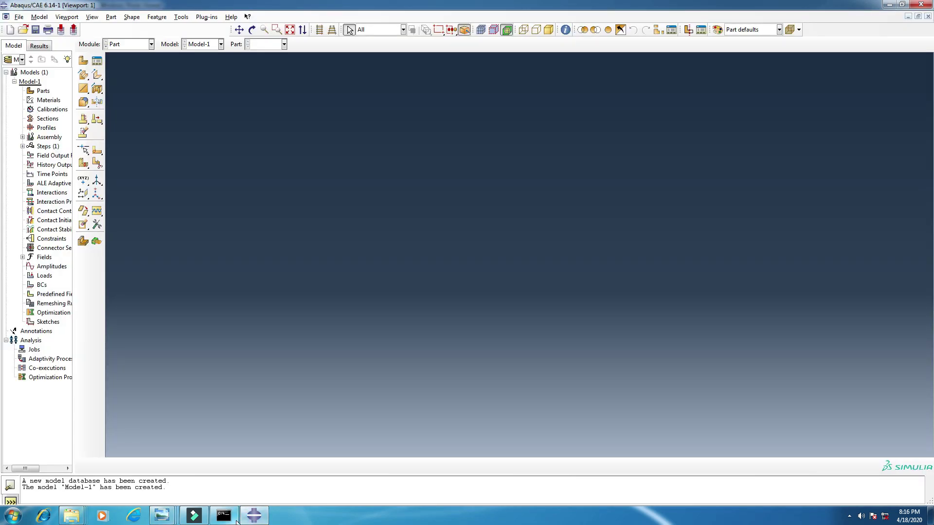
mouse_move(225, 516)
click(83, 60)
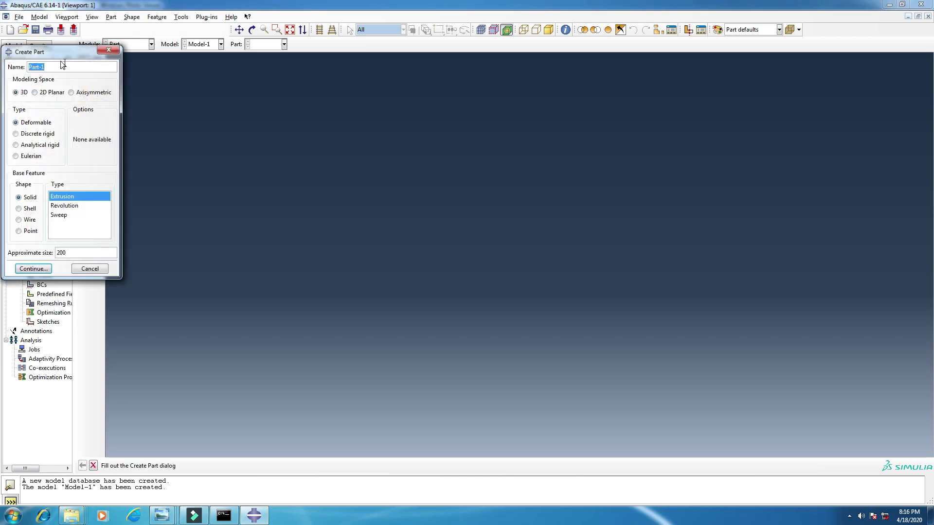
click(39, 92)
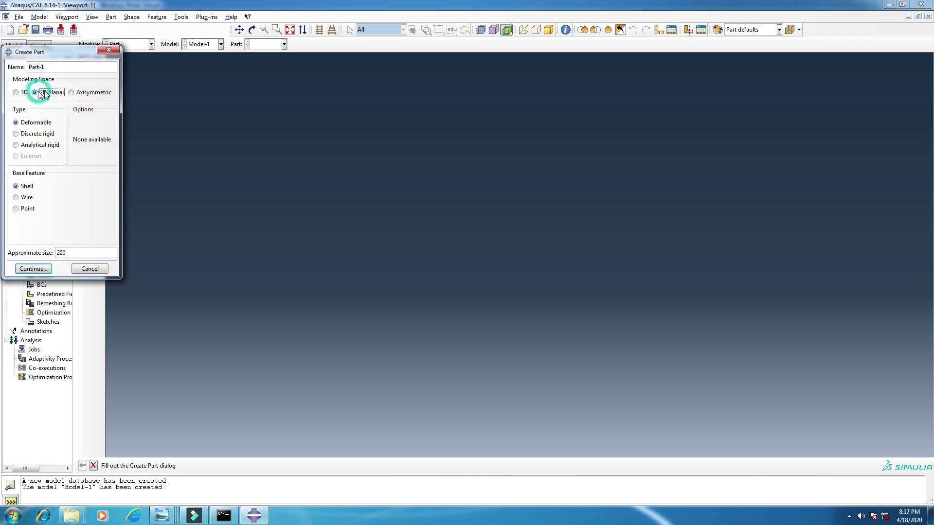
click(81, 252)
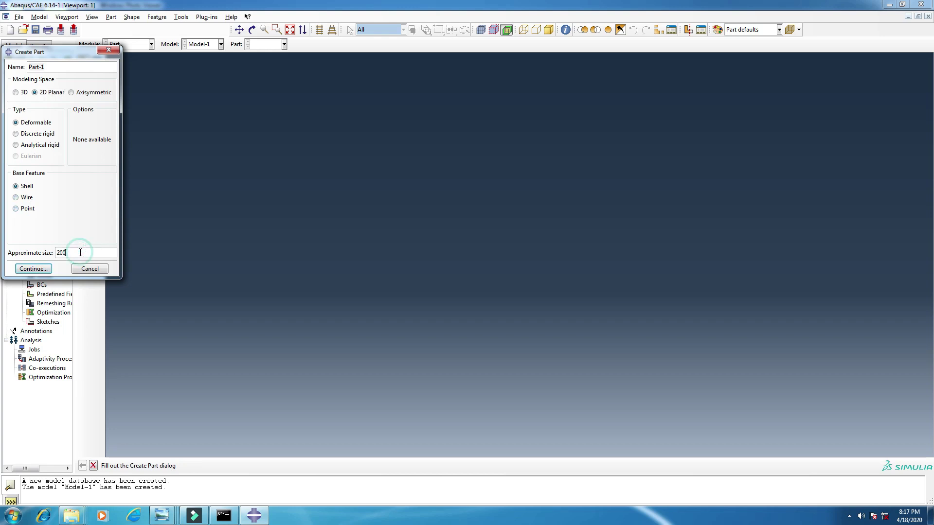
click(34, 269)
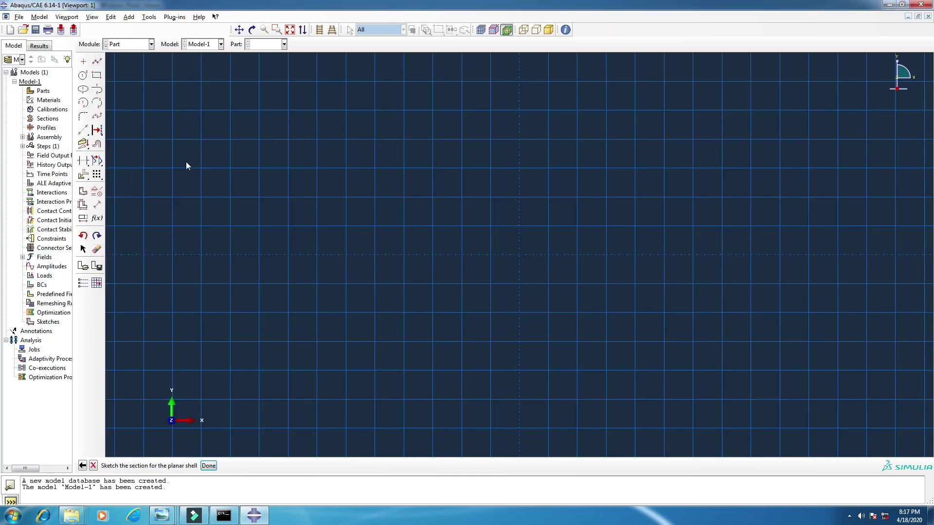
Draw a rectangle in the sketcher from two opposite corner points
click(97, 76)
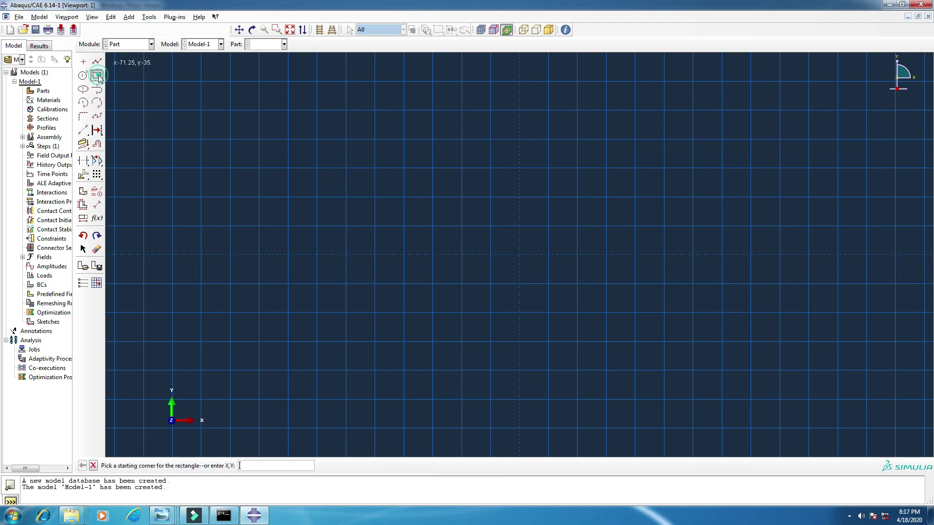
click(519, 254)
click(699, 133)
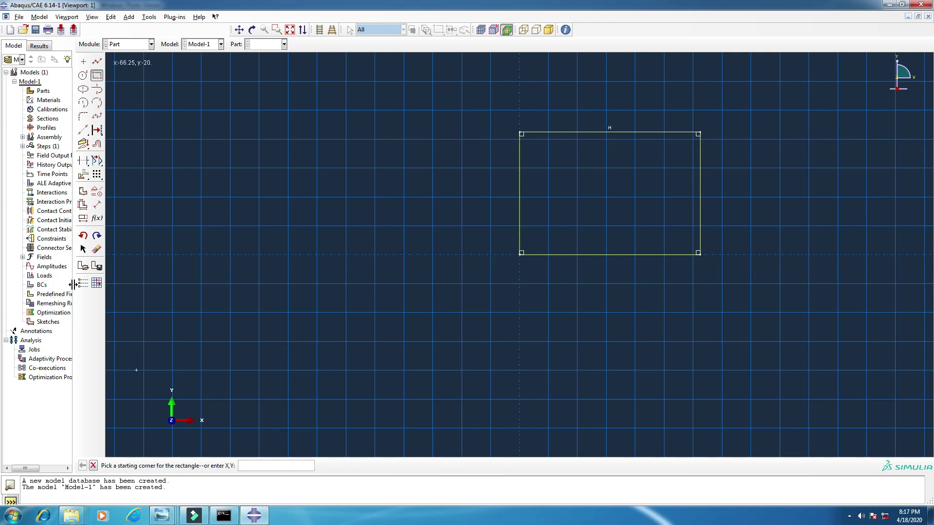
Dimension the rectangle's left and bottom edges to 10 each, making a square
click(97, 205)
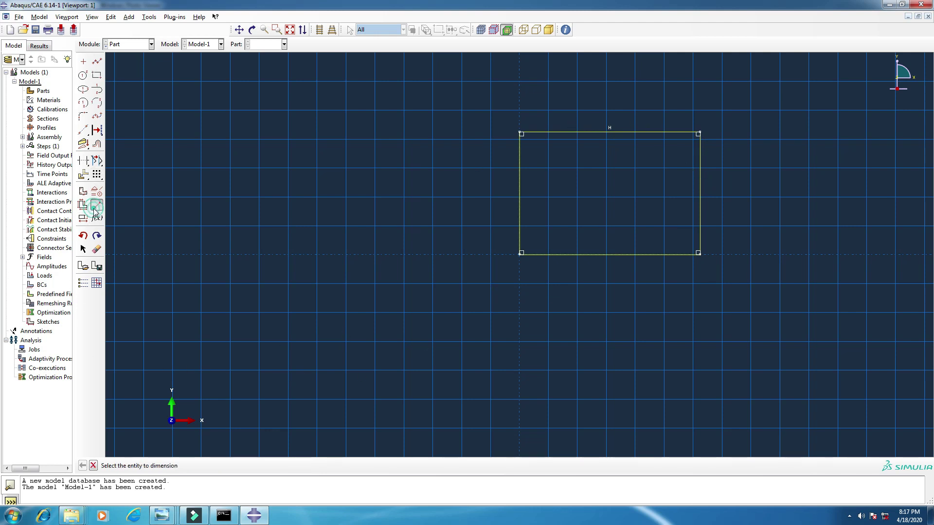
click(522, 177)
click(474, 182)
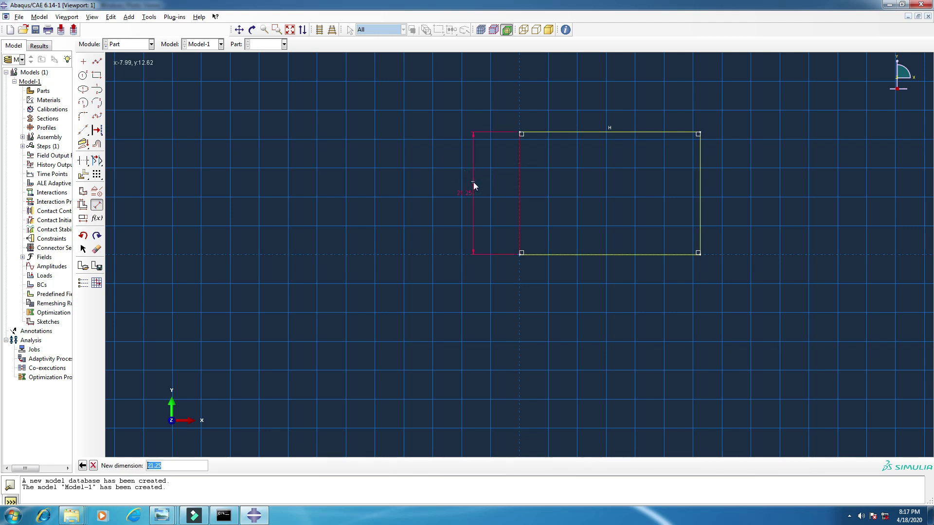
text(10)
key(Return)
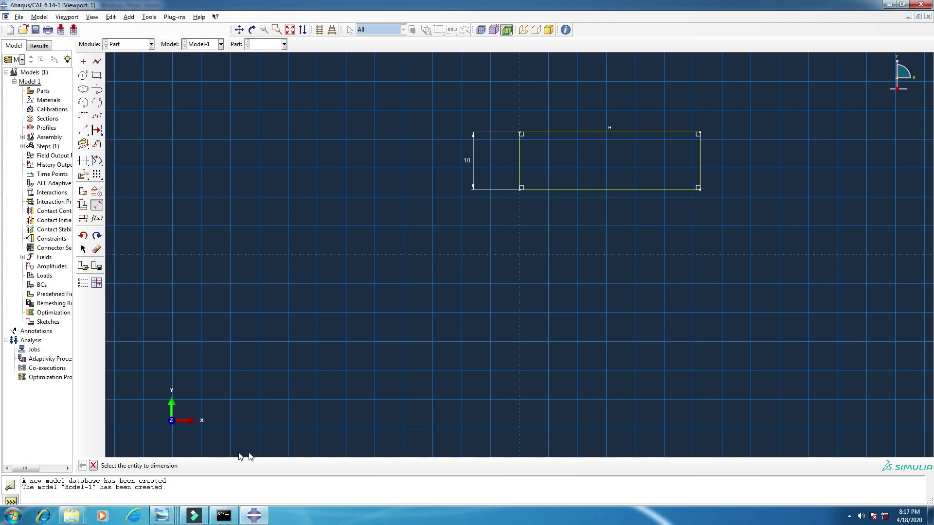
click(608, 190)
click(599, 220)
text(10)
key(Return)
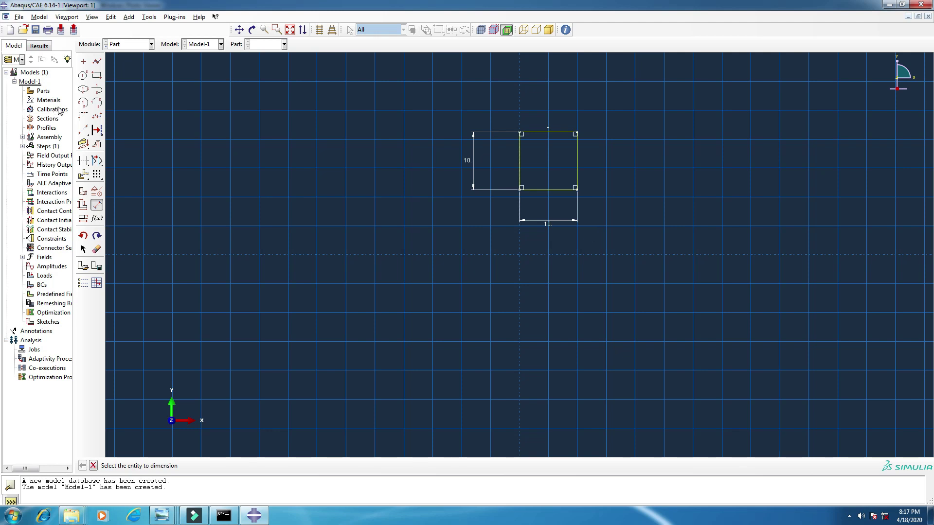
scroll(610, 137, up, 5)
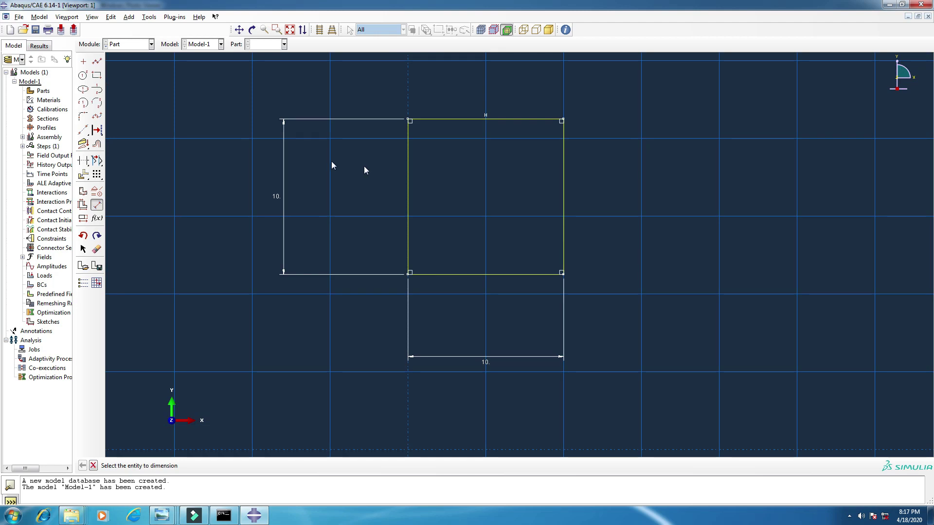
scroll(385, 210, down, 3)
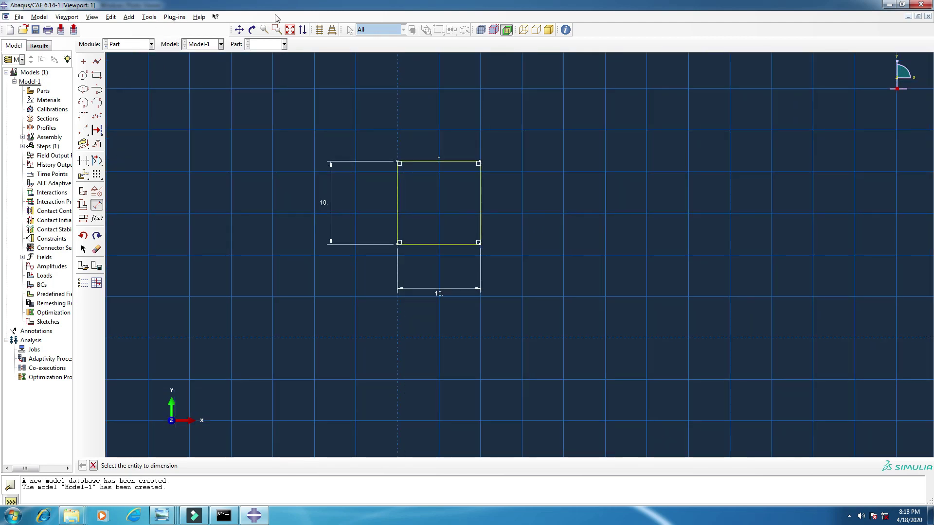
click(276, 29)
Zoom onto the square and draw a closed right triangle in its upper middle
drag(312, 111, 555, 340)
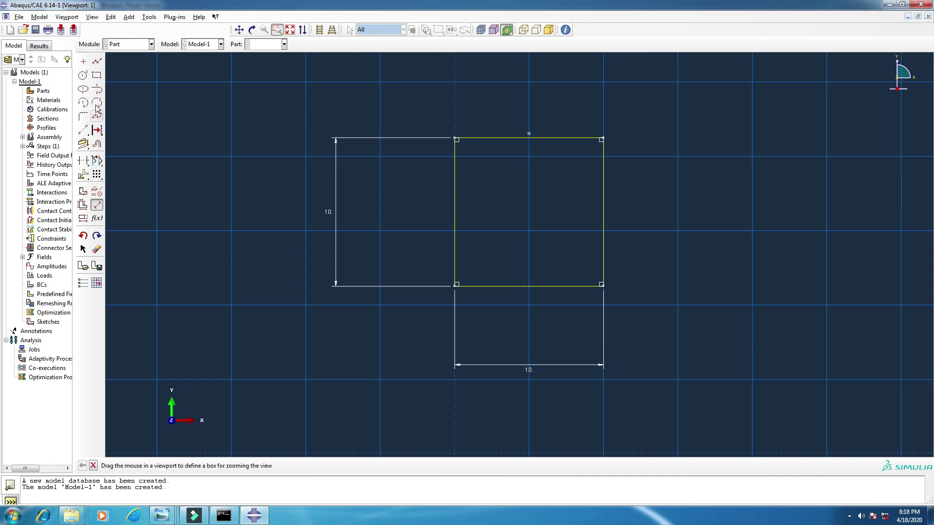
click(96, 63)
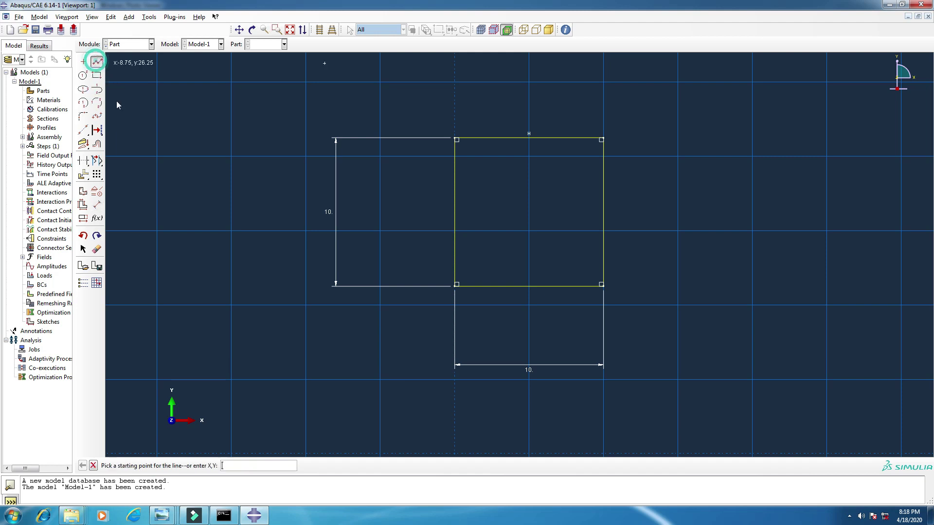
click(509, 194)
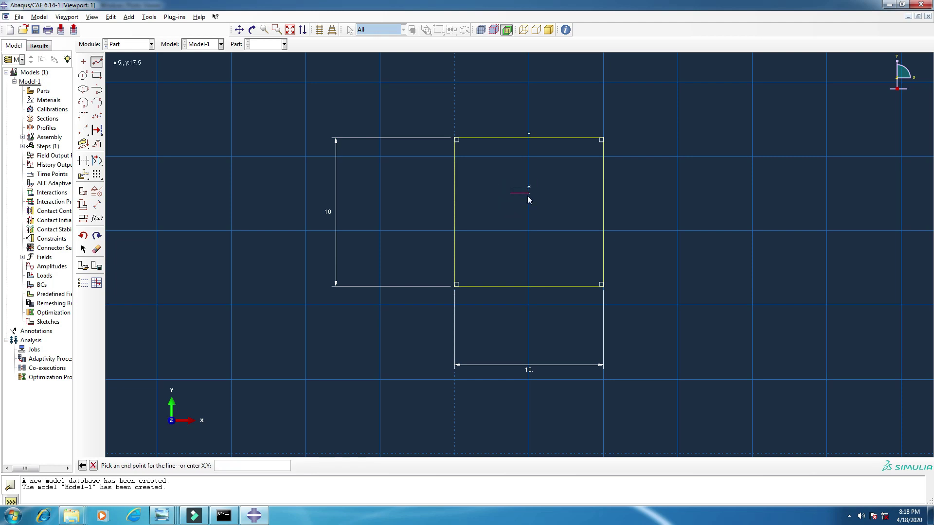
click(528, 196)
click(529, 217)
click(510, 193)
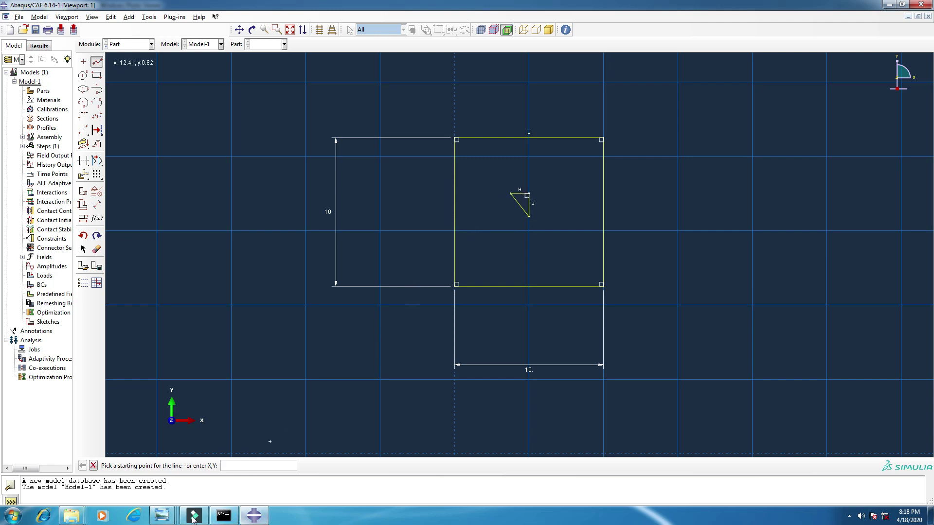
Check the Creating the Part slide, then return to the Abaqus/CAE sketch
mouse_move(163, 516)
click(188, 490)
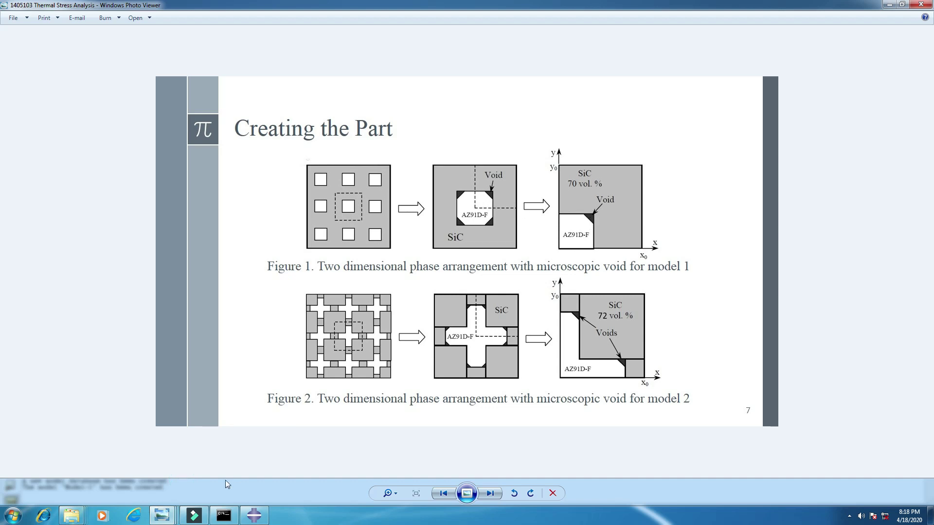
click(253, 515)
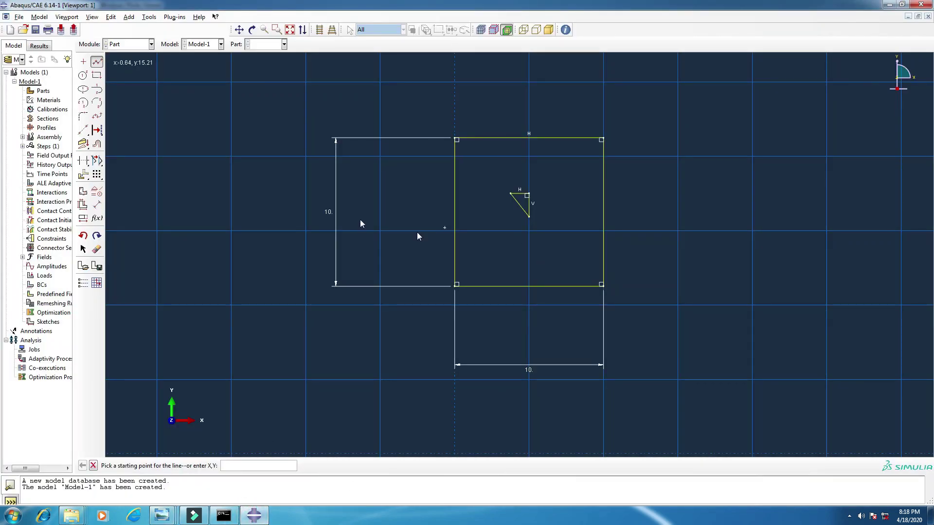
Dimension the triangle's top and vertical legs to 0.71 each
click(97, 205)
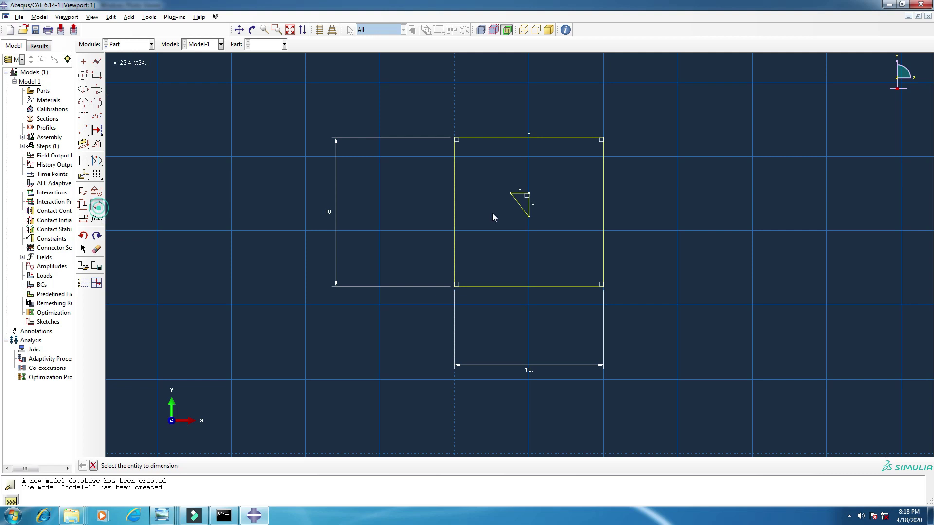
click(520, 194)
click(520, 184)
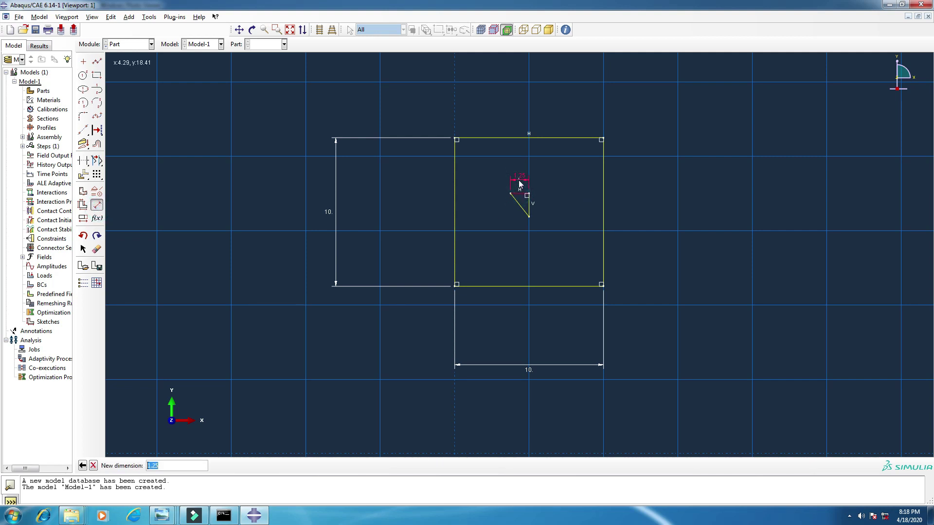
text(.71)
key(Return)
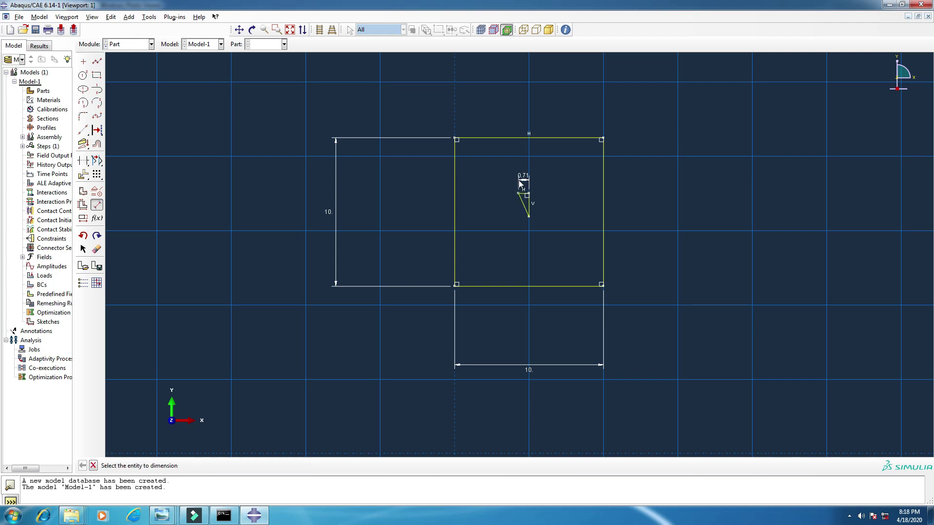
click(527, 207)
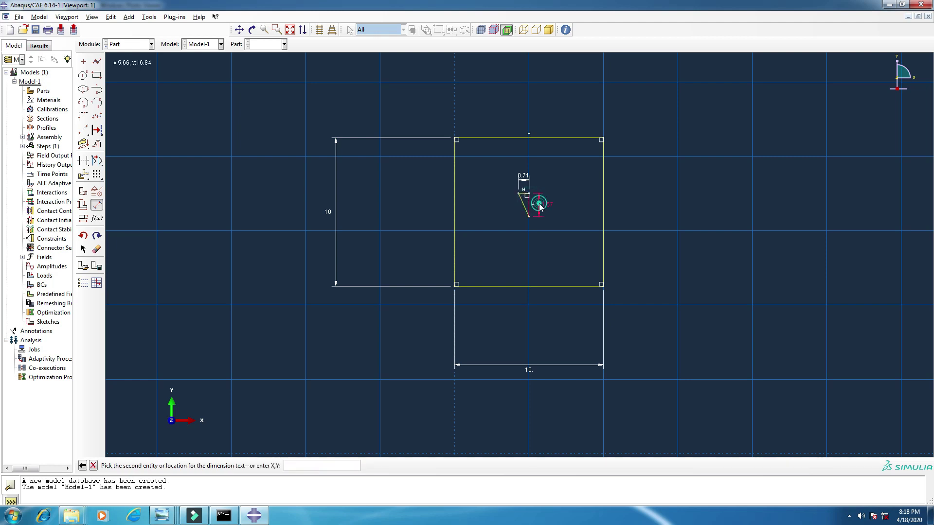
click(539, 207)
text(0.71)
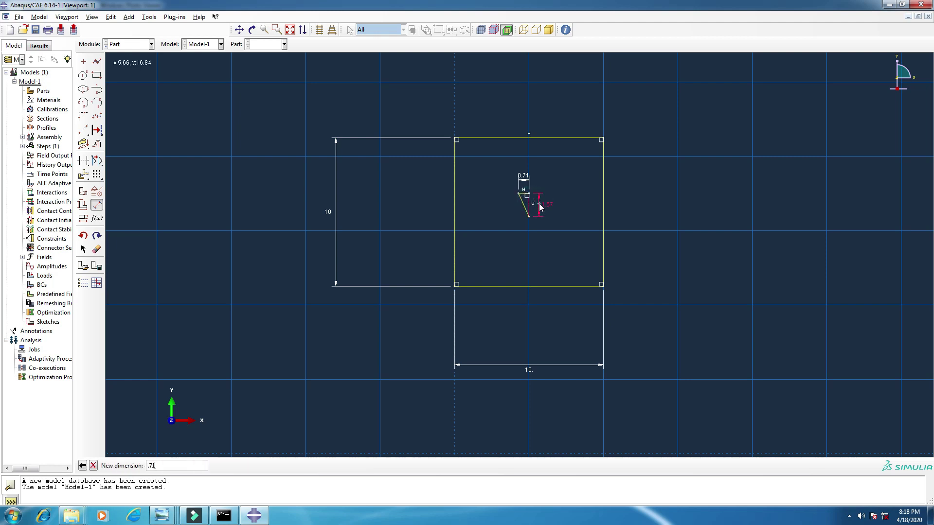
key(Return)
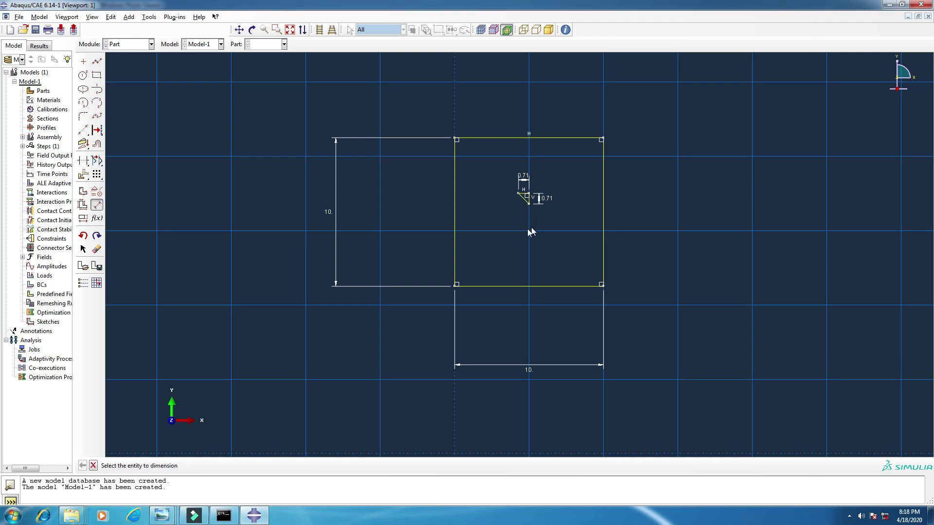
scroll(527, 200, up, 2)
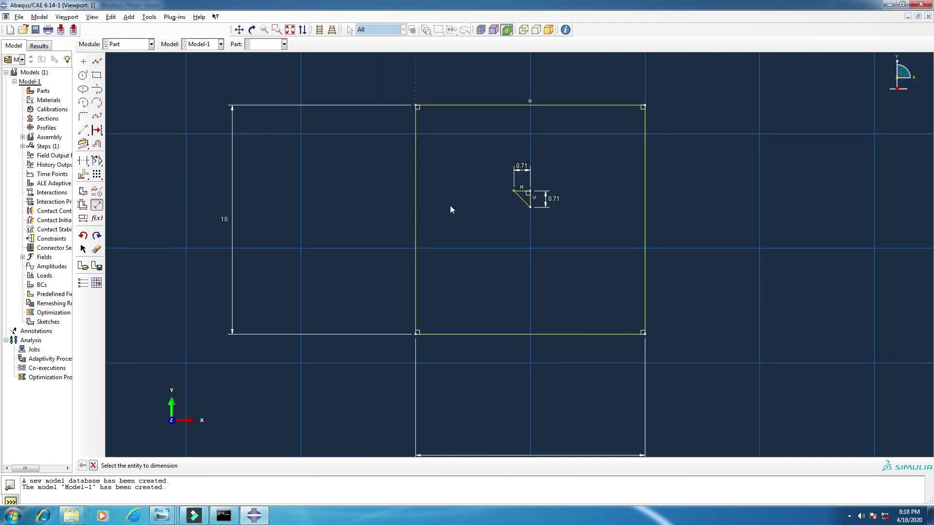
Place the triangle 4.77 from the square's left and bottom edges and finish the shell part
click(514, 191)
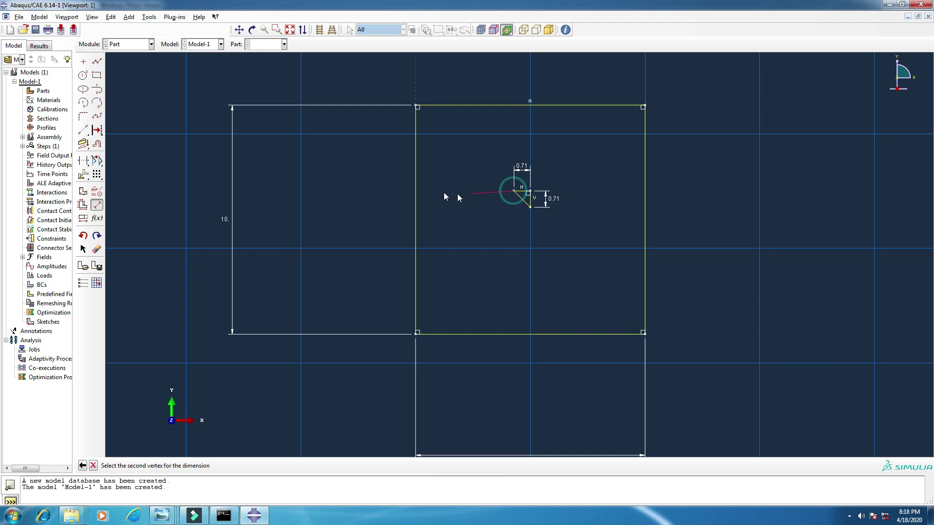
click(415, 187)
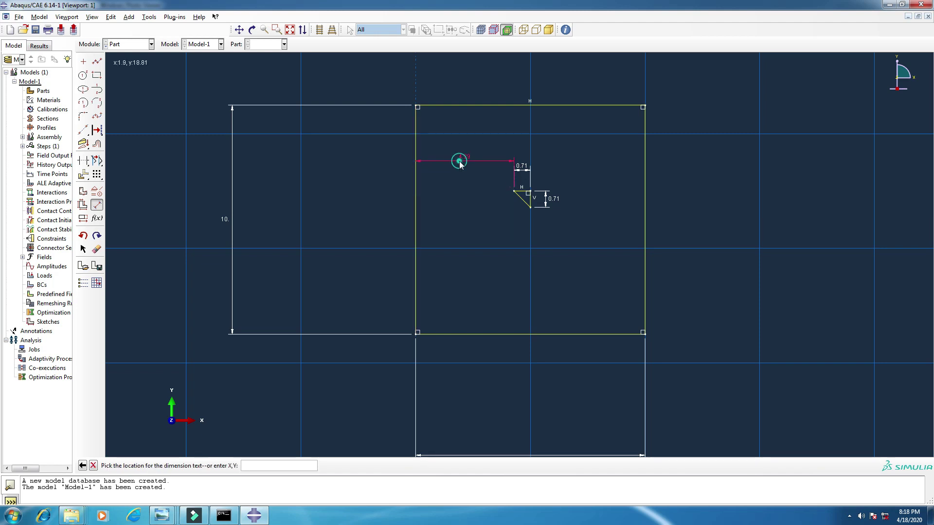
click(460, 162)
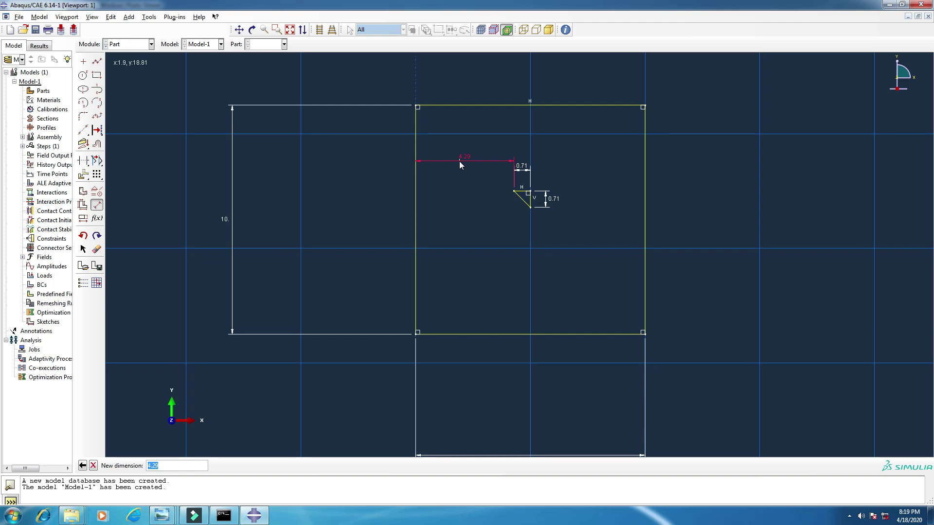
text(4.77)
key(Return)
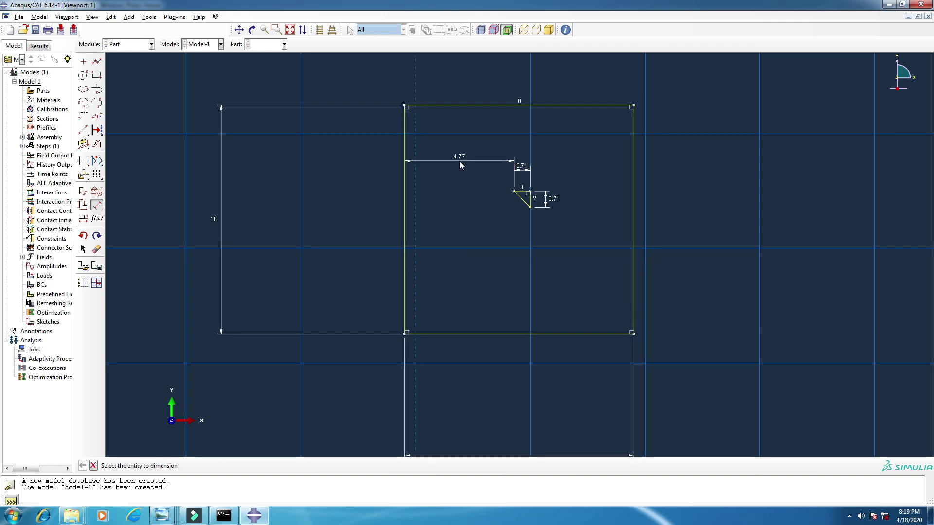
click(530, 207)
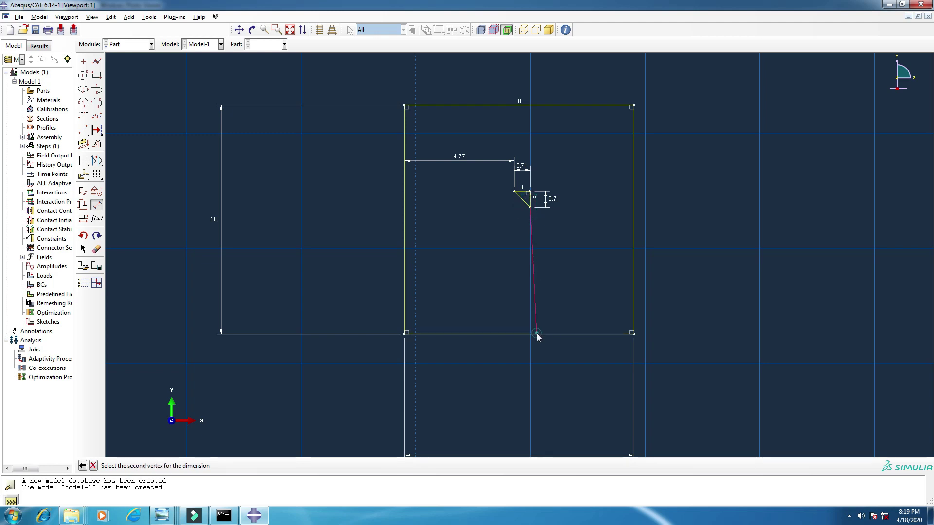
click(536, 334)
click(552, 285)
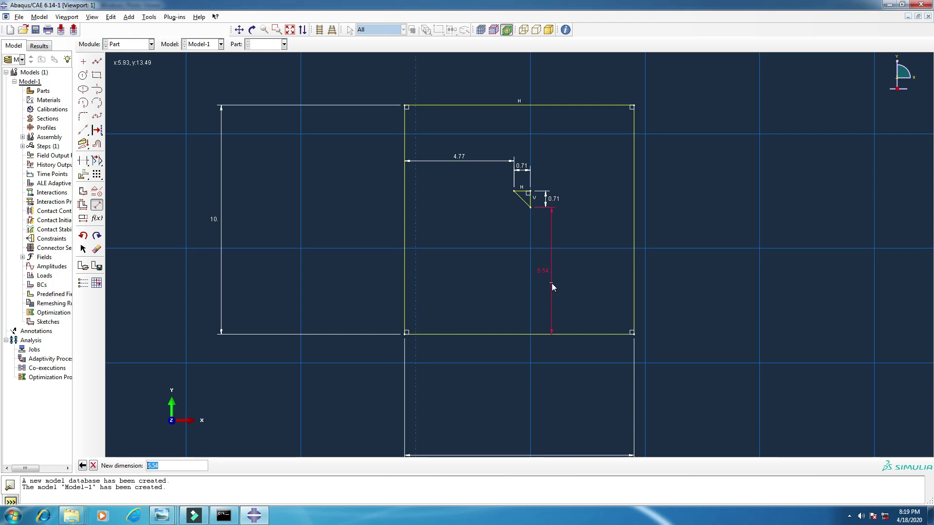
text(4.77)
key(Return)
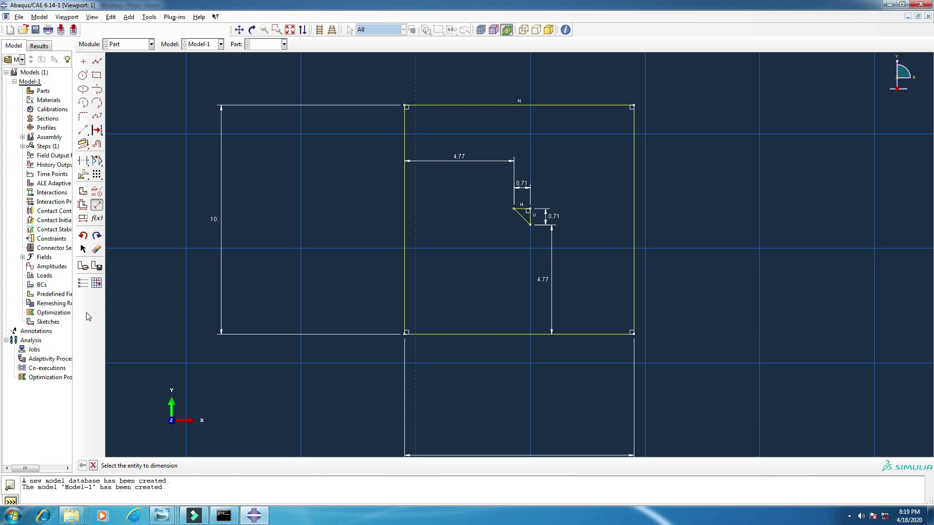
key(Escape)
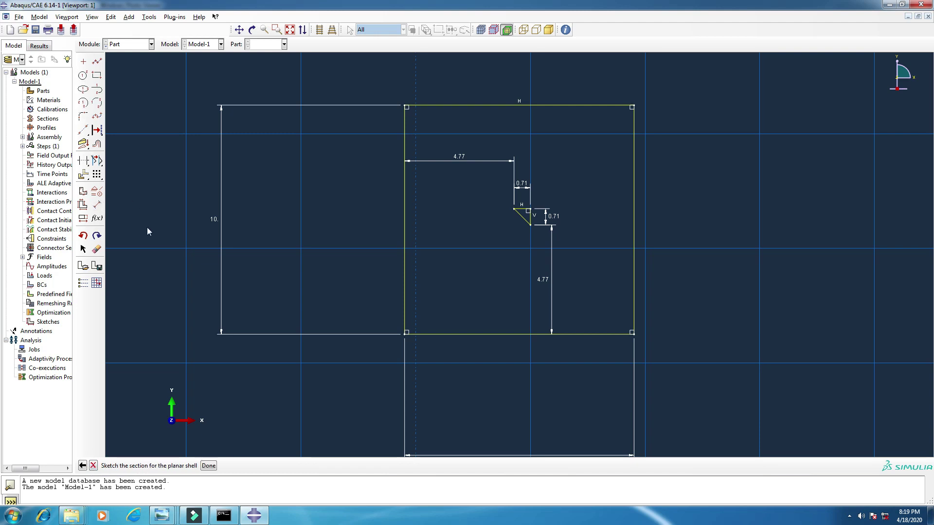
click(208, 466)
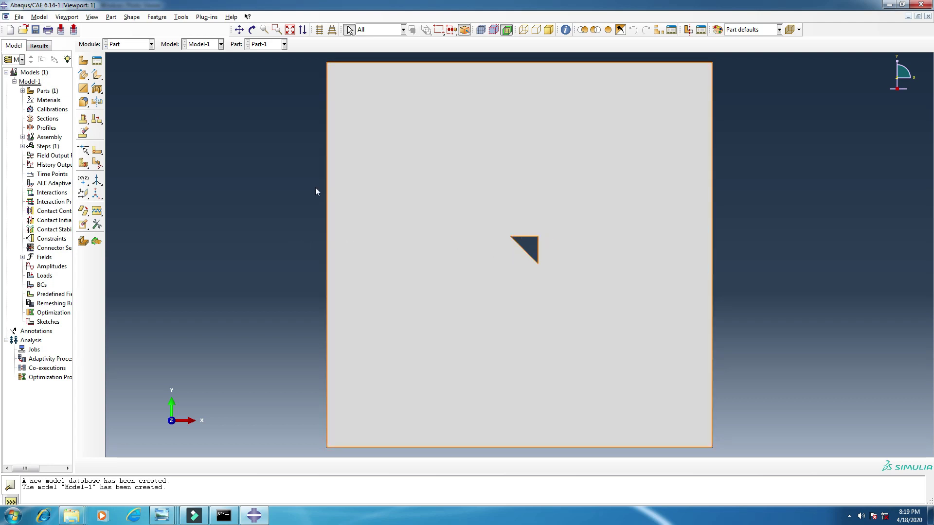
Sketch partition lines from the triangle's corners to the square's left and bottom edges
click(96, 154)
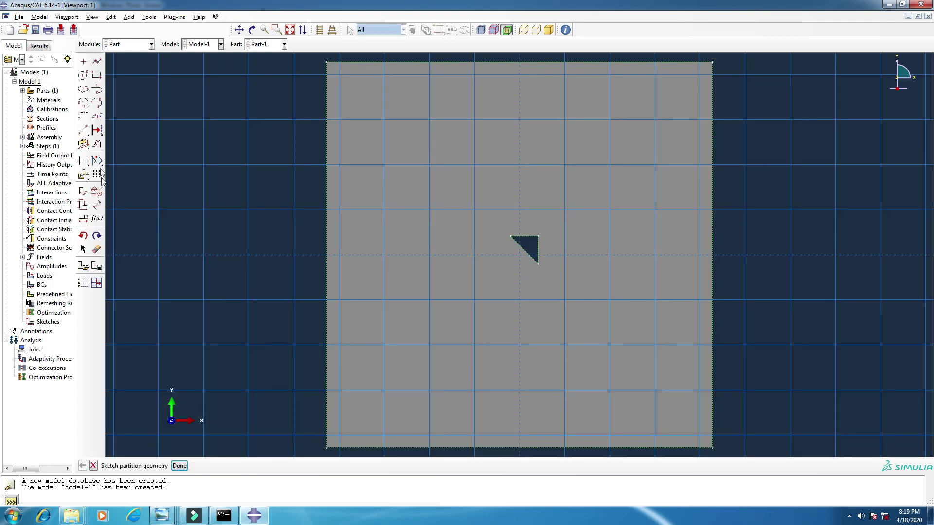
click(95, 63)
click(511, 236)
click(327, 236)
click(96, 62)
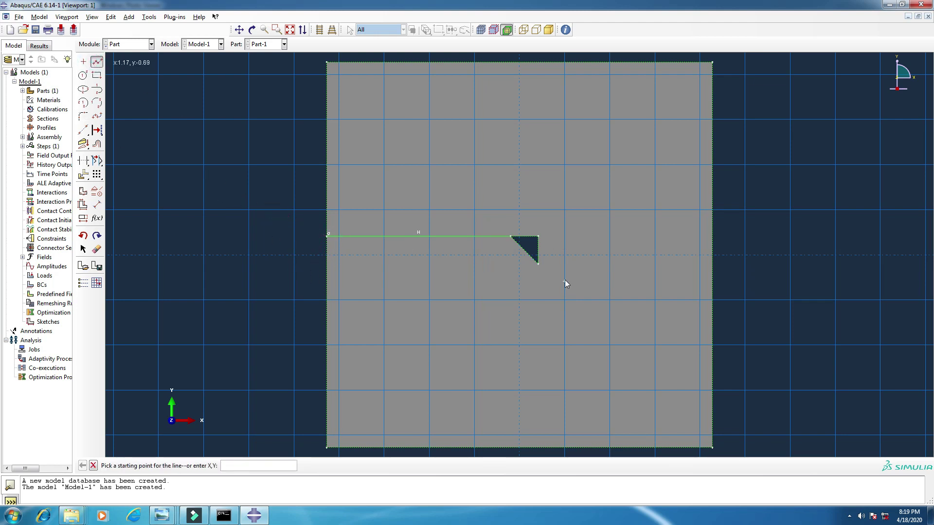
click(538, 264)
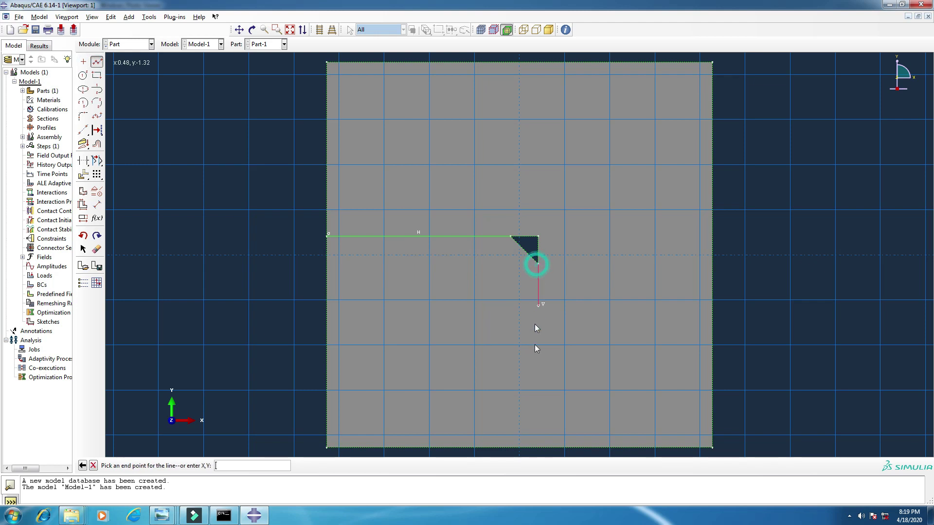
click(538, 447)
middle_click(573, 364)
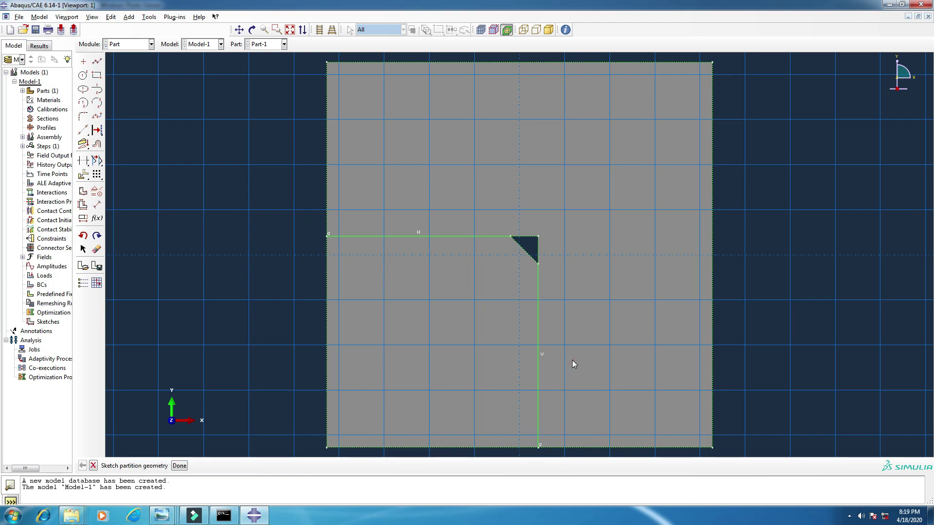
click(181, 466)
Alternately select the lower-left square and L-shaped faces to check the partition, then clear selection
click(485, 290)
click(631, 159)
click(452, 330)
click(632, 200)
click(479, 313)
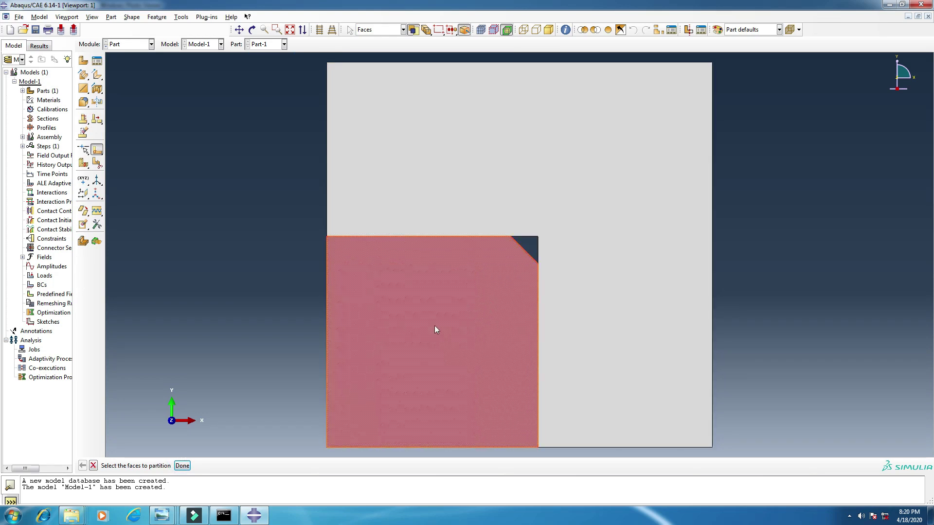
click(642, 164)
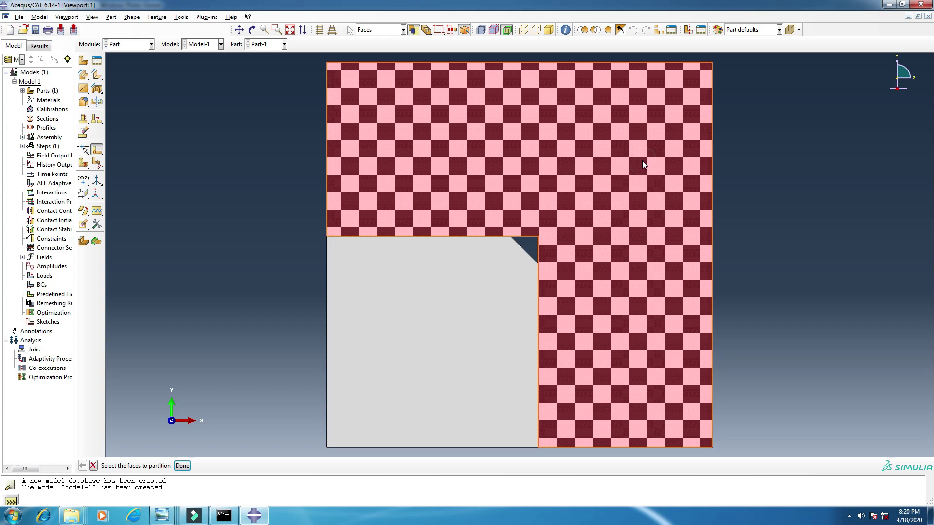
click(459, 327)
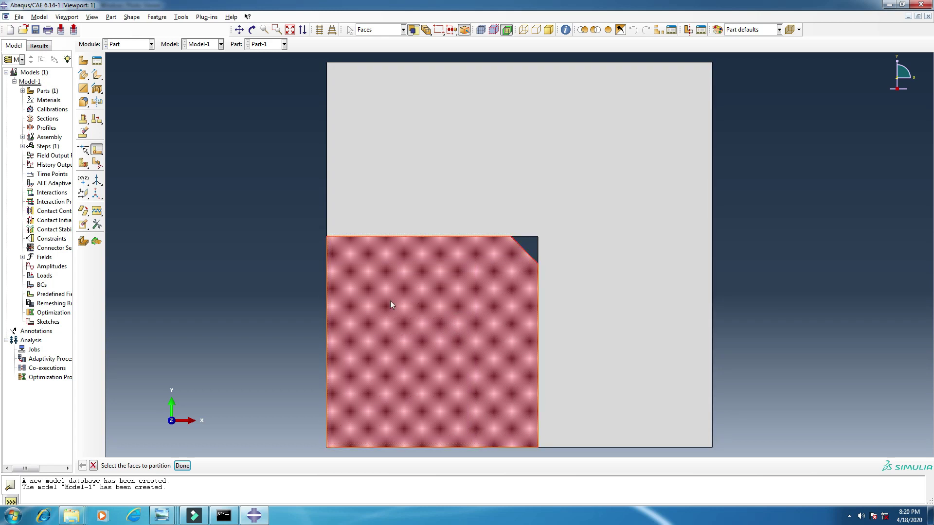
click(706, 111)
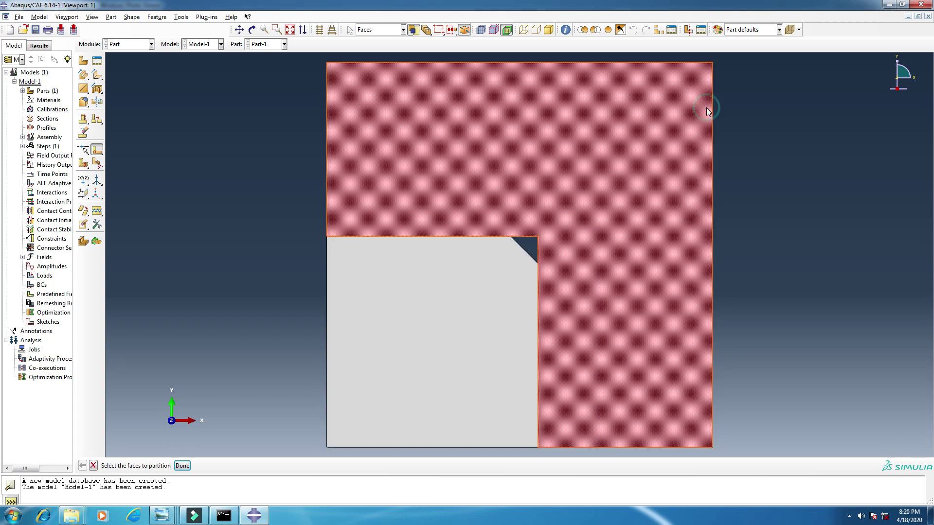
click(525, 246)
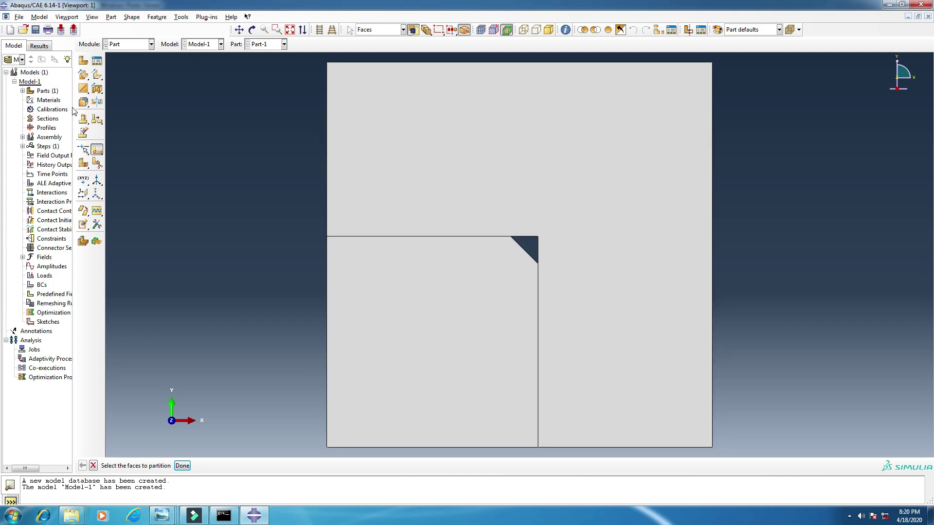
In the Property module, create a new material named Material-Al
click(121, 46)
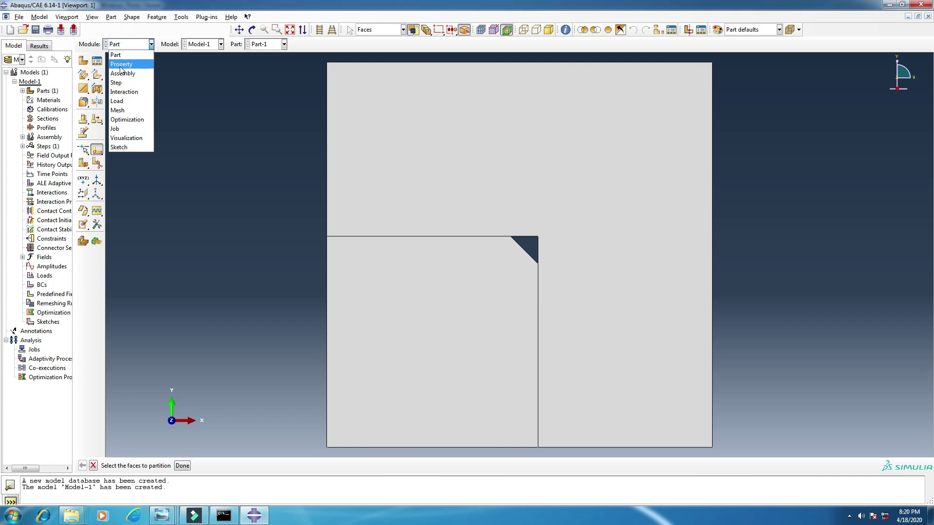
click(121, 65)
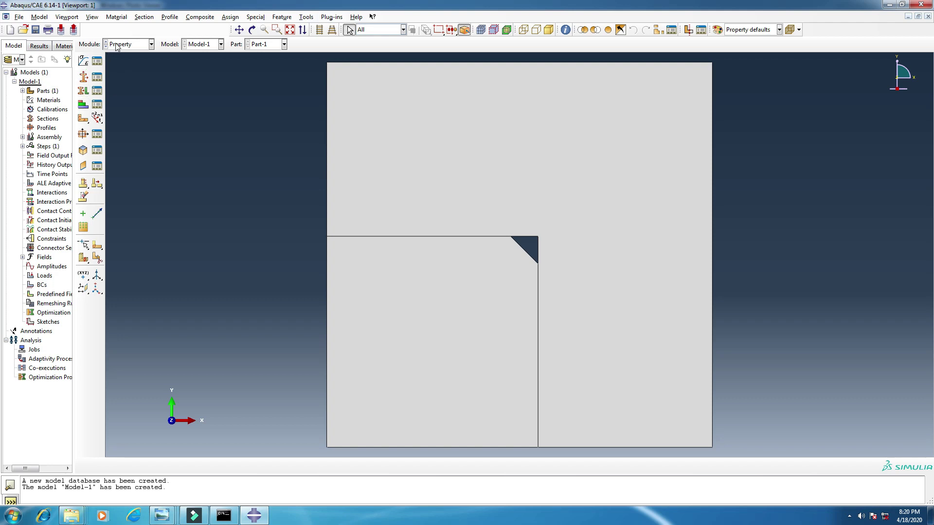
click(88, 63)
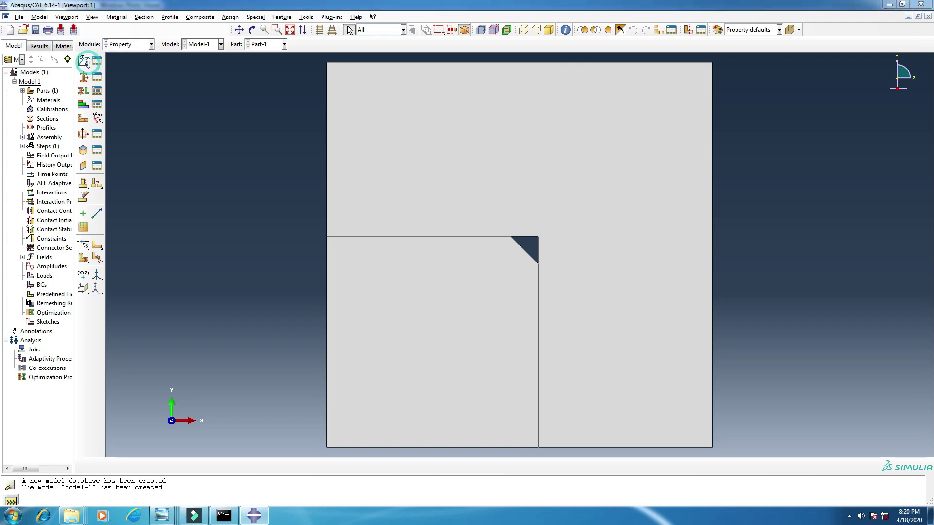
click(244, 65)
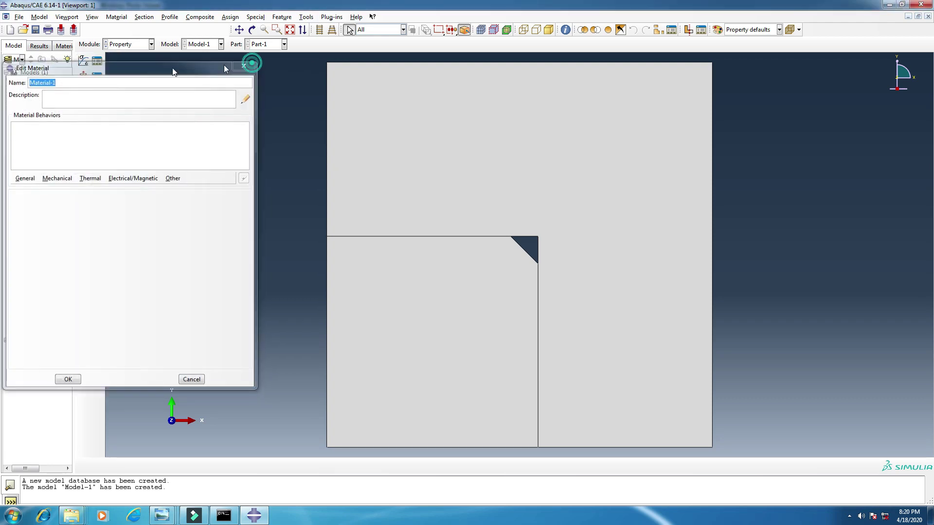
click(86, 63)
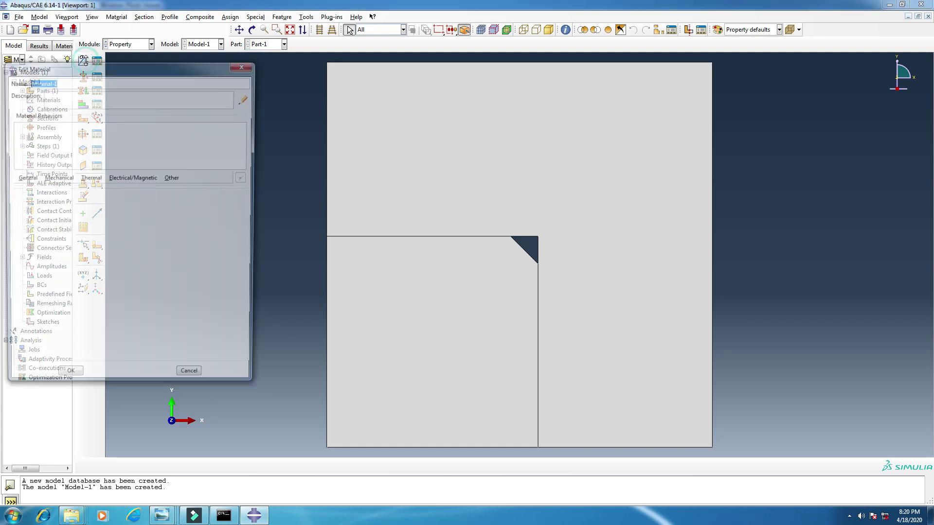
click(64, 84)
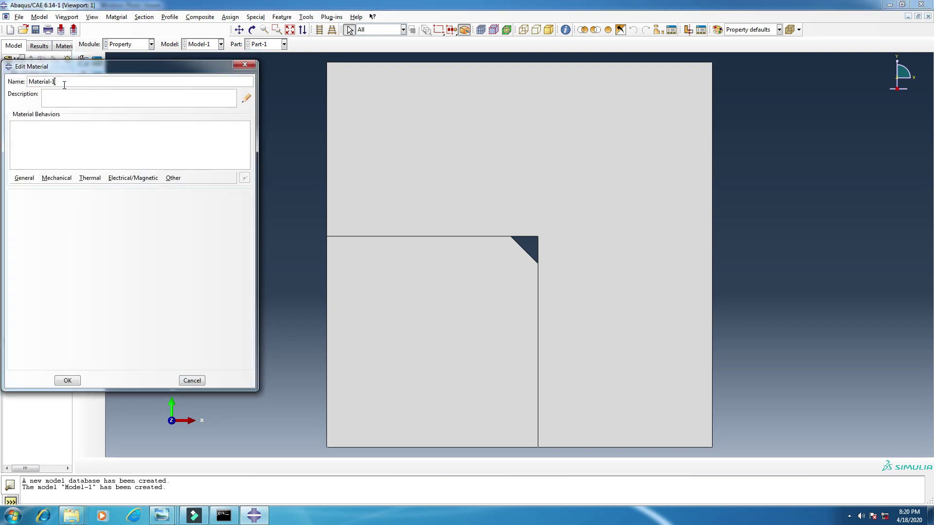
key(BackSpace)
text(Al)
Add a Mechanical > Elasticity > Elastic behaviour to Material-Al
click(48, 179)
mouse_move(56, 190)
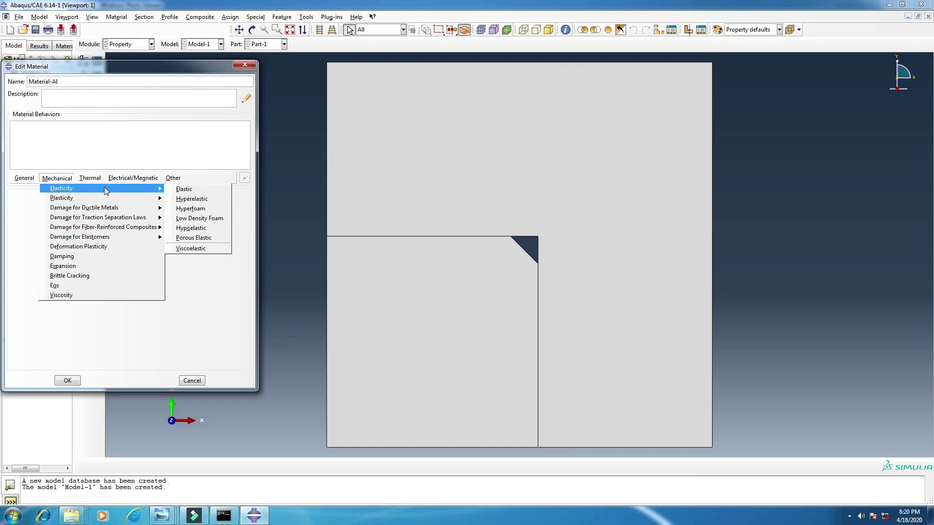
click(178, 189)
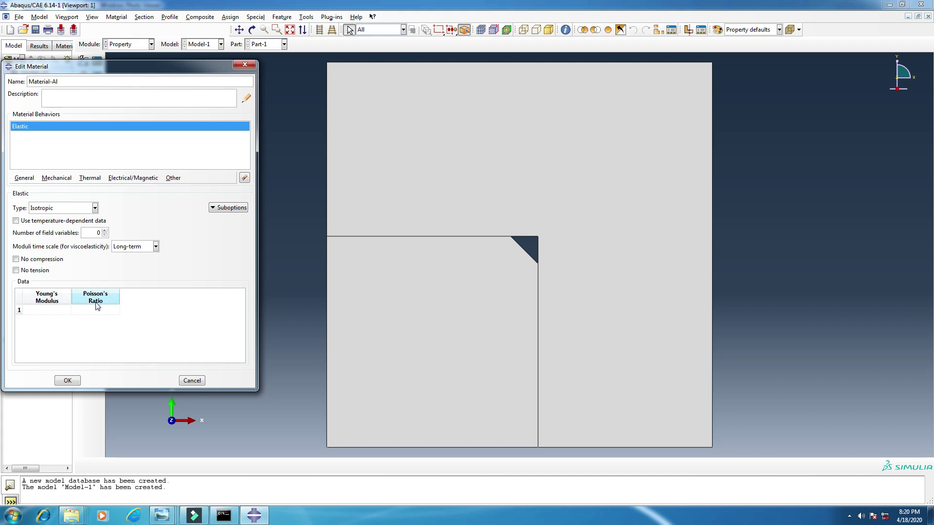
Enable temperature dependency and enter row 1: modulus 69.2e9, Poisson's ratio 0.33 at 323
click(16, 221)
click(47, 309)
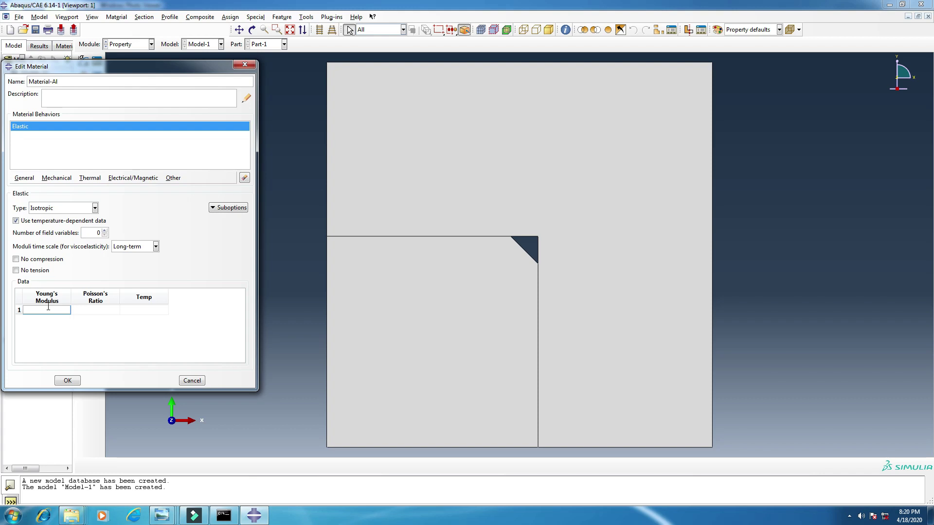
text(69.2e9)
click(95, 309)
text(0.33)
click(137, 311)
text(323)
key(Tab)
Enter rows 2 and 3: 67.6e9, .33 at 373 and 64e9, .33 at 473
text(67.6e9)
key(Tab)
text(.33)
key(Tab)
text(373)
key(Tab)
text(64e9)
key(Tab)
text(.33)
key(Tab)
text(473)
key(Tab)
Enter rows 4 and 5: 59.8e9, .34 at 573 and 54.9e9, .36 at 673
text(59.8e9)
key(Tab)
text(.34)
key(Tab)
text(573)
key(Tab)
text(54.9e9)
key(Tab)
text(.36)
key(Tab)
text(673)
key(Tab)
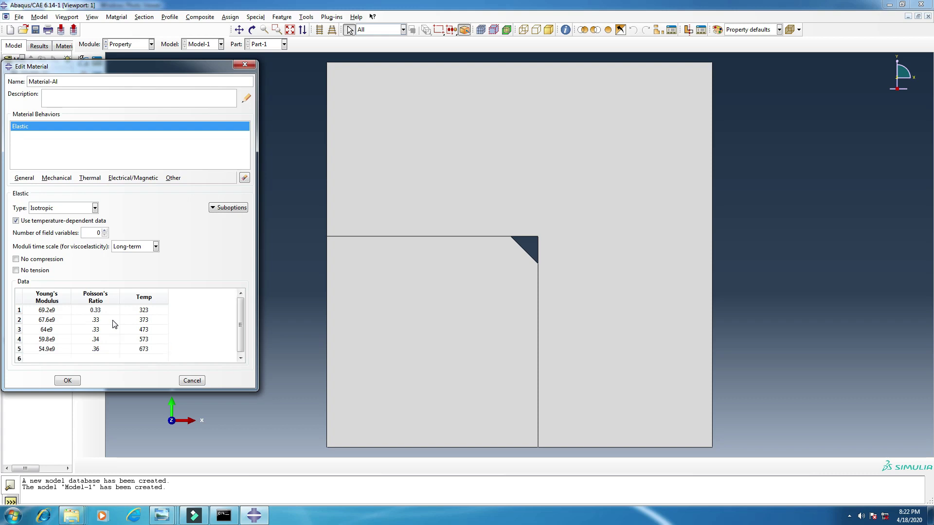
Enter the final row: modulus 49.9e9, Poisson's ratio .38 at 773
text(49.9e9)
key(Tab)
text(.38)
key(Tab)
text(773)
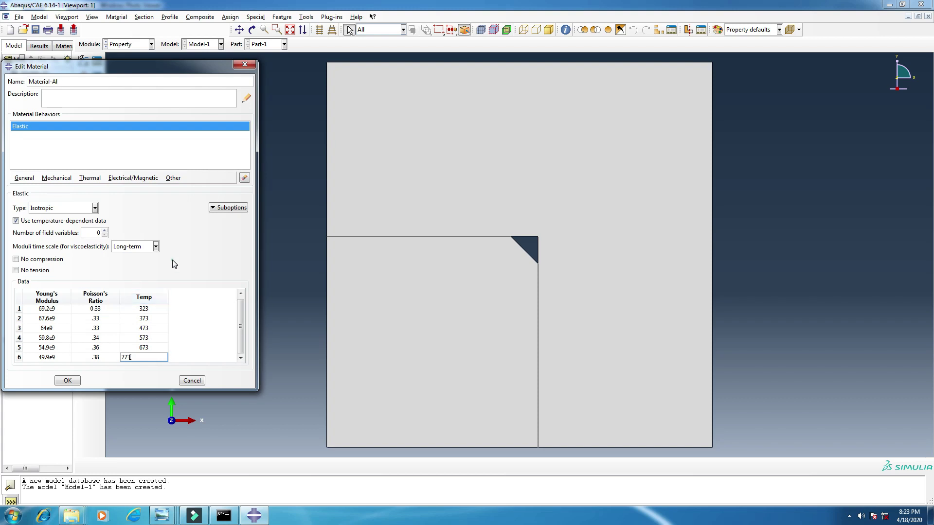
Add temperature-dependent Plastic behavior with yield stress 33e6 at 323 and 32e6 at 373
click(54, 178)
mouse_move(58, 199)
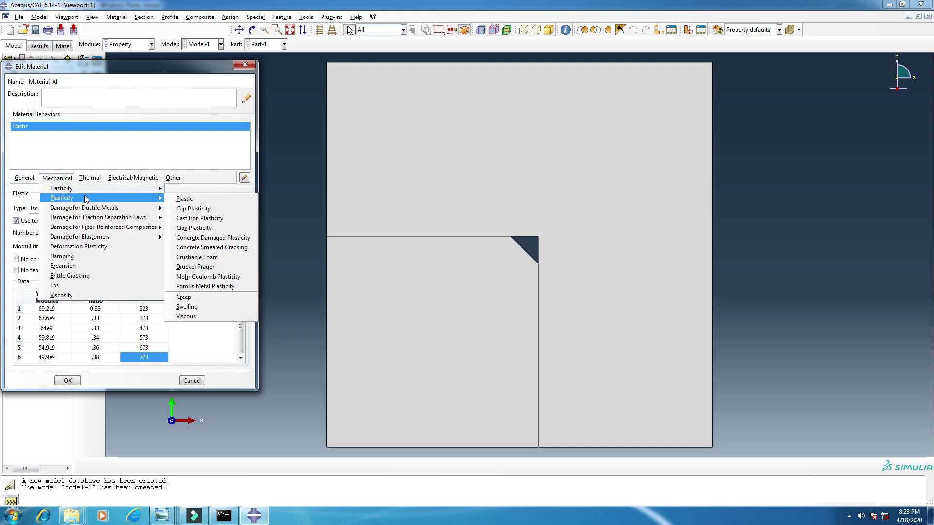
click(186, 200)
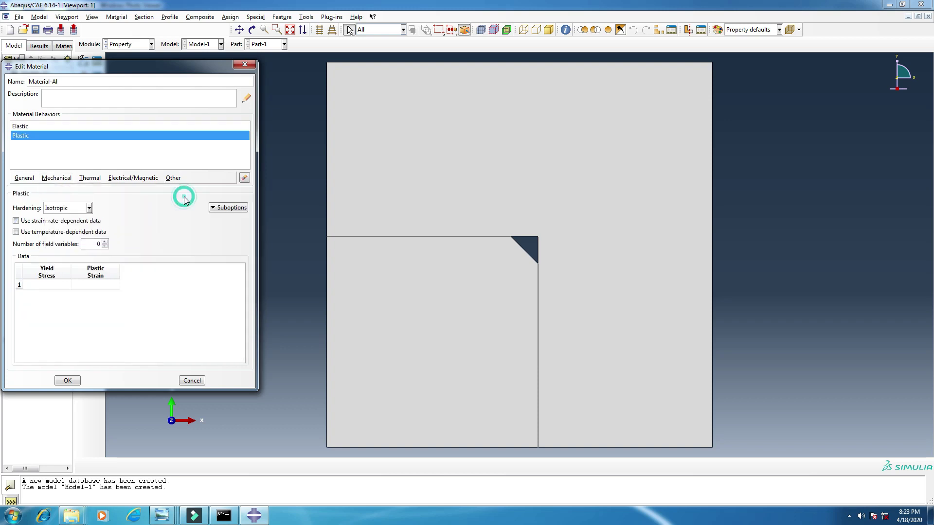
click(35, 286)
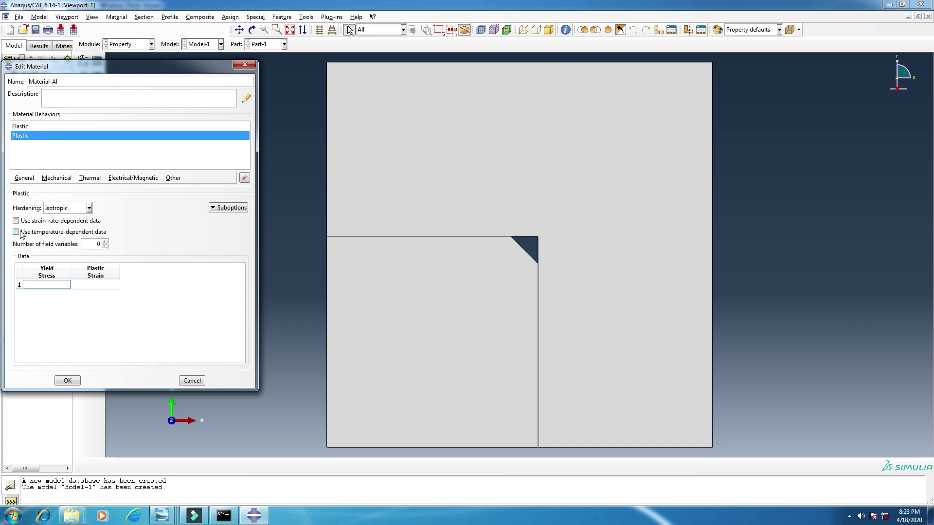
click(16, 232)
click(54, 286)
text(33e6)
key(Tab)
key(Tab)
text(323)
key(Tab)
text(32e6)
key(Tab)
key(Tab)
text(373)
key(Tab)
Enter the remaining yield stresses: 24e6 at 473, 14.5e6 at 573, 10.5e6 at 673, 9e6 at 773
text(24e6)
key(Tab)
key(Tab)
text(473)
key(Tab)
text(14.5e6)
key(Tab)
key(Tab)
text(573)
key(Tab)
text(10.5e6)
key(Tab)
key(Tab)
text(673)
key(Tab)
text(9e6)
key(Tab)
key(Tab)
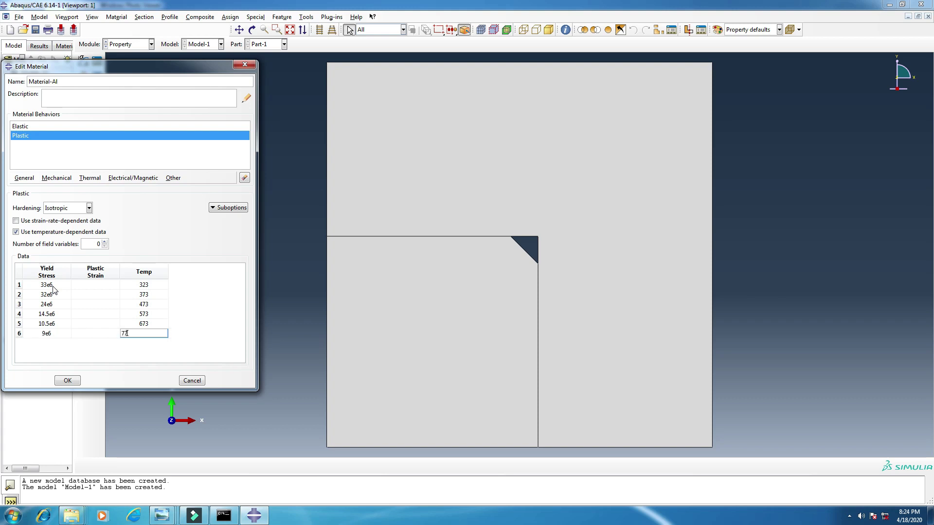
click(160, 227)
Add temperature-dependent Expansion with coefficients 2.26e-5 at 323 and 2.42e-5 at 373
click(58, 178)
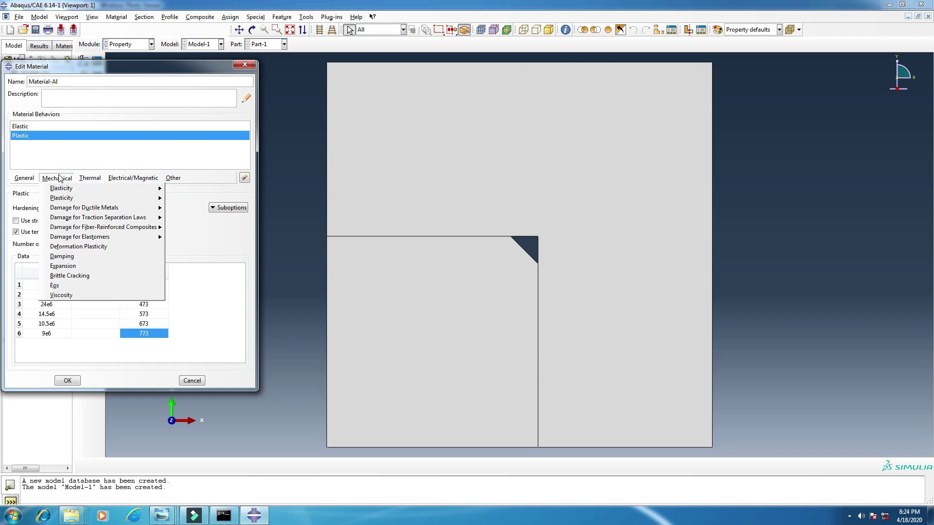
click(59, 269)
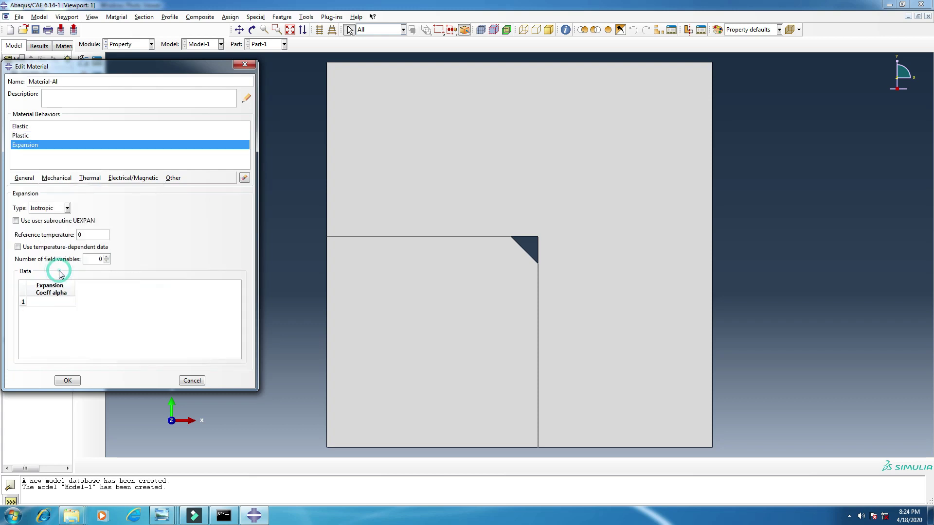
click(18, 246)
click(58, 309)
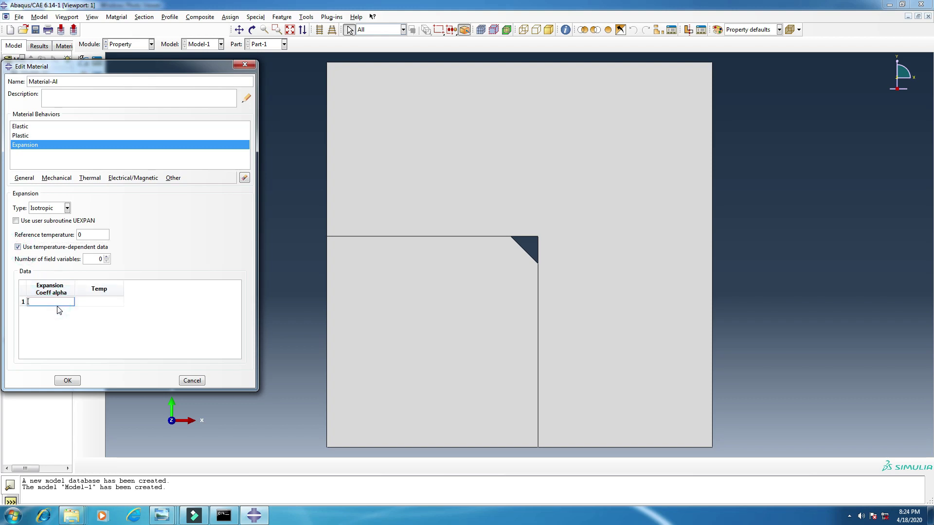
text(2.26e-5)
key(Tab)
text(323)
key(Tab)
text(2.42e-5)
key(Tab)
text(373)
key(Tab)
Enter the remaining coefficients: 2.57e-5 at 473, 2.77e-5 at 573, 3.04e-5 at 673, 3.17e-5 at 773
text(2.57e-5)
key(Tab)
text(473)
key(Tab)
text(2.77e-5)
key(Tab)
text(573)
key(Tab)
text(3.04e)
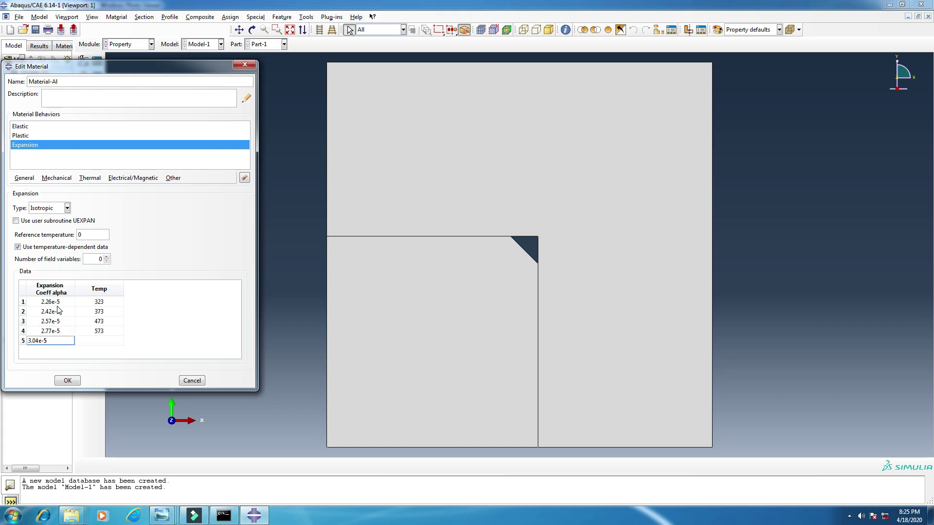
key(Tab)
text(673)
key(Tab)
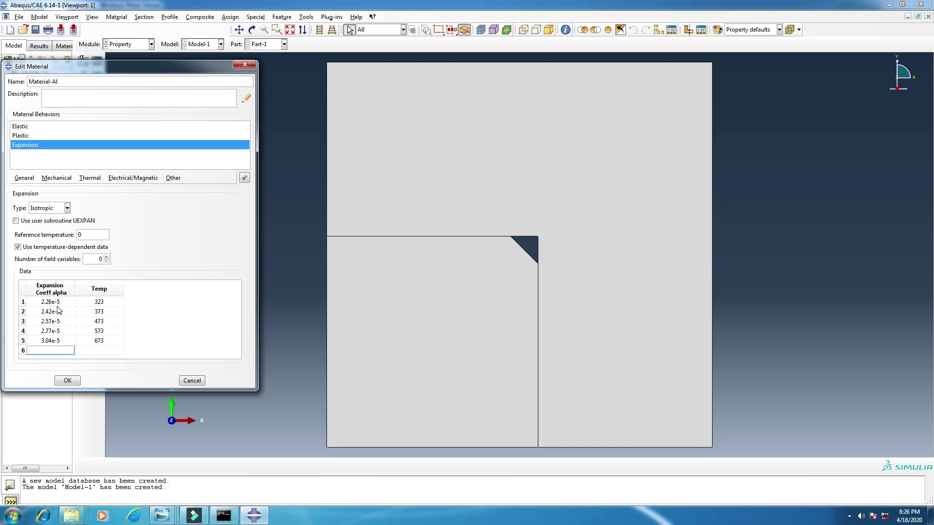
text(3.17e-5)
key(Tab)
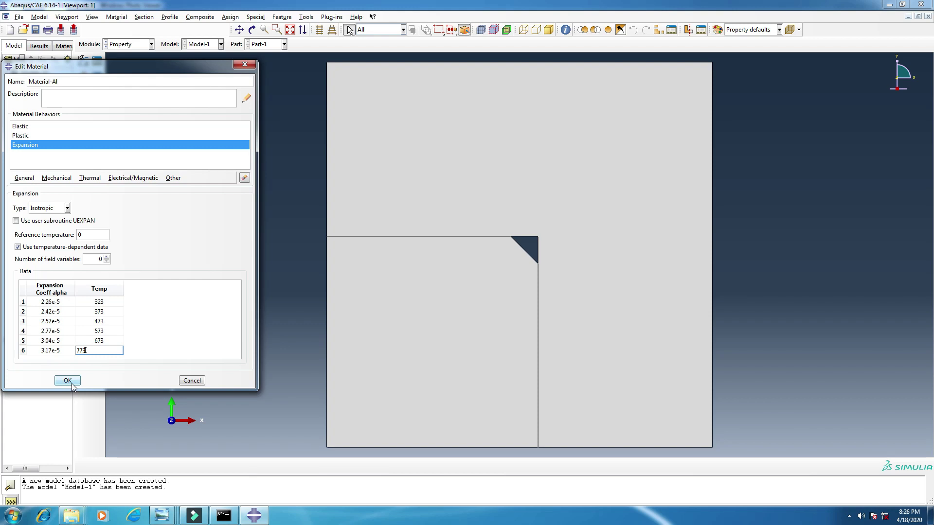
Review the Plastic and Elastic tables and save Material-Al
click(27, 136)
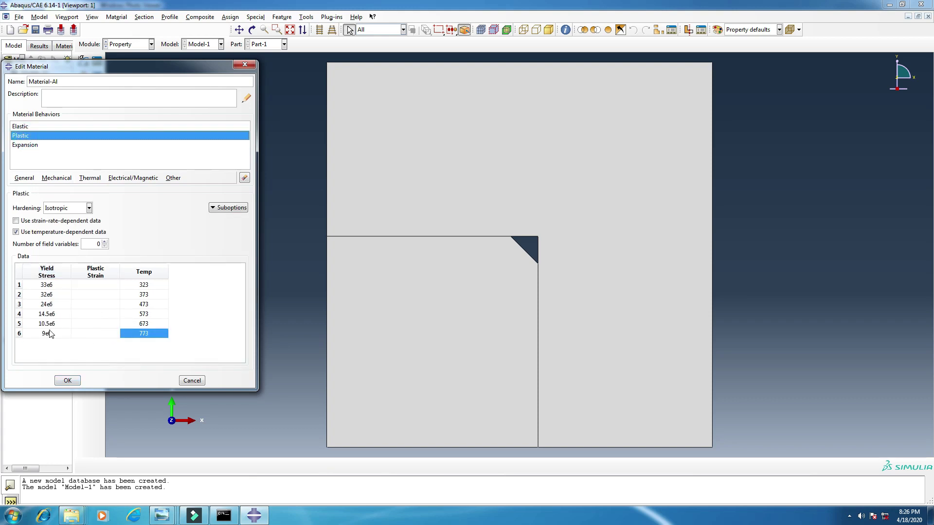
click(27, 127)
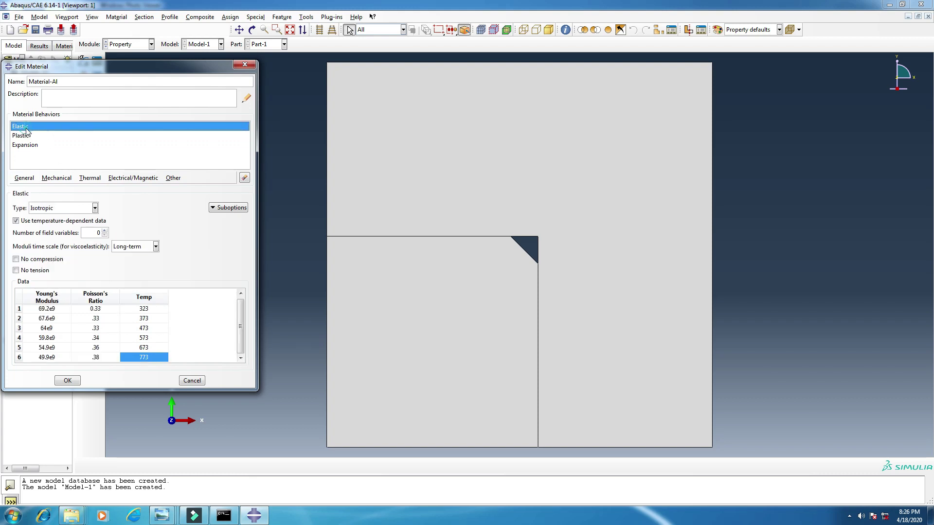
click(68, 380)
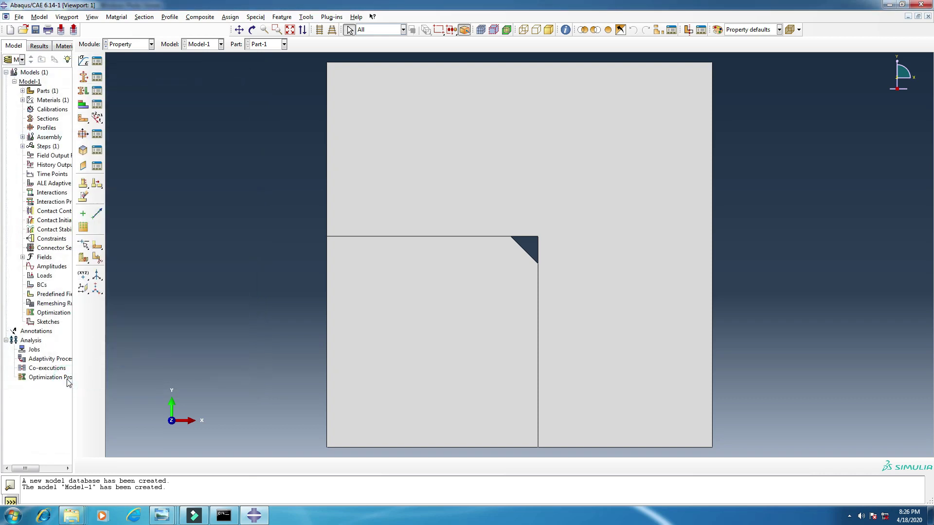
Create a new material from the Material Manager and begin renaming it
click(94, 62)
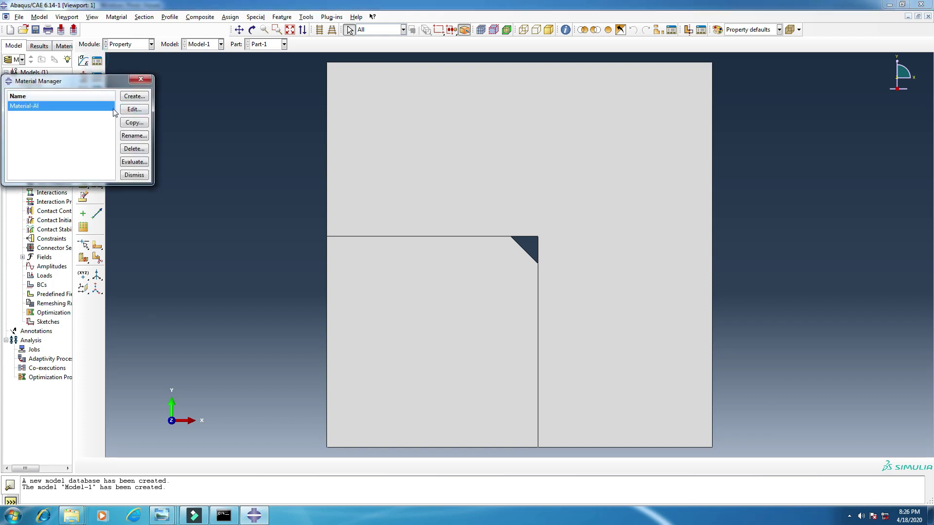
click(134, 96)
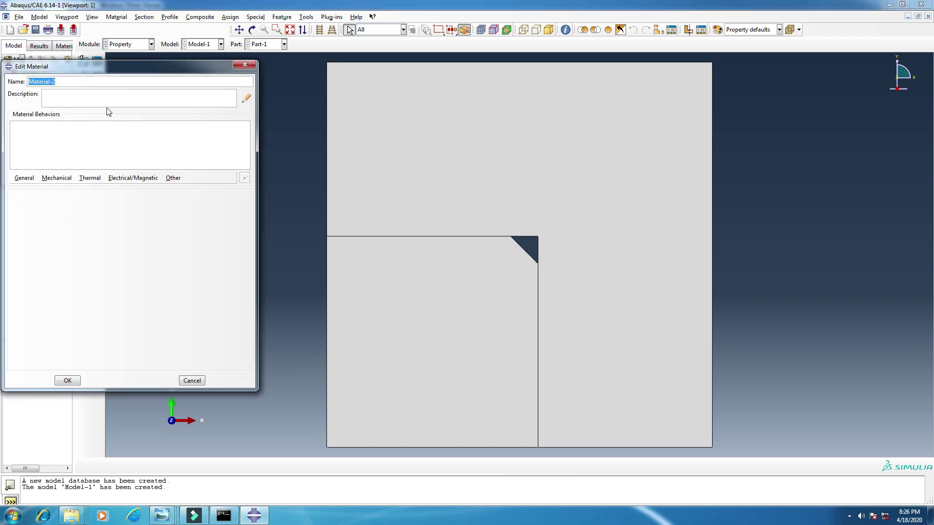
click(77, 83)
Name the material Material-SiC and add Elastic behavior with Young's Modulus 450e9 and Poisson's Ratio .18
text(SiC)
click(57, 178)
mouse_move(55, 190)
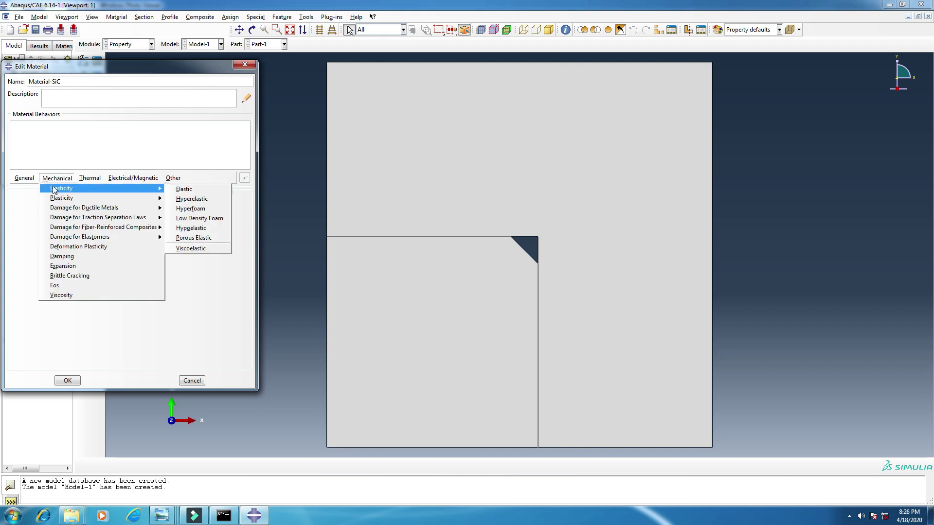
click(184, 190)
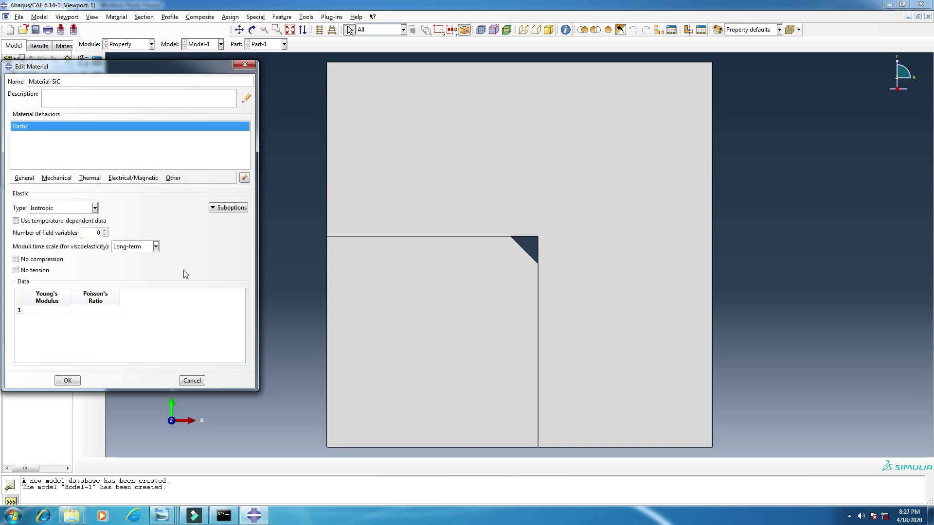
click(35, 311)
click(43, 310)
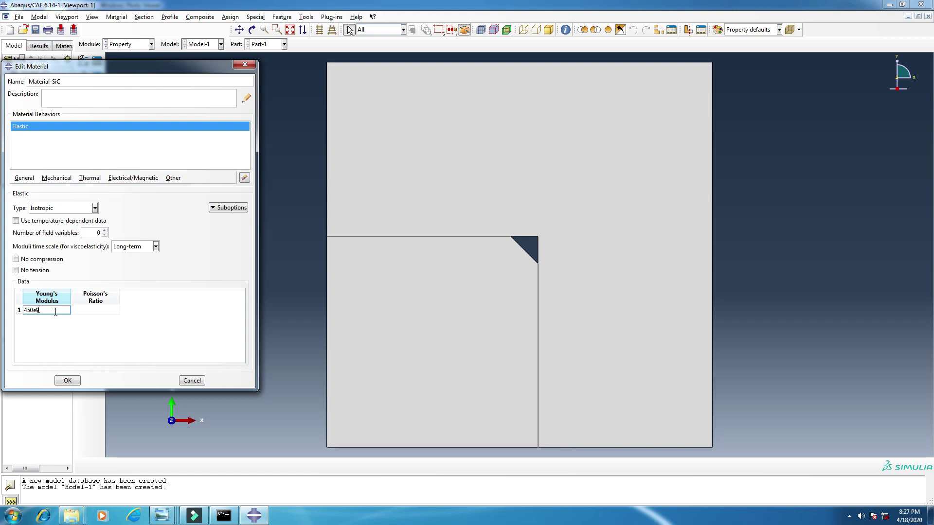
key(Tab)
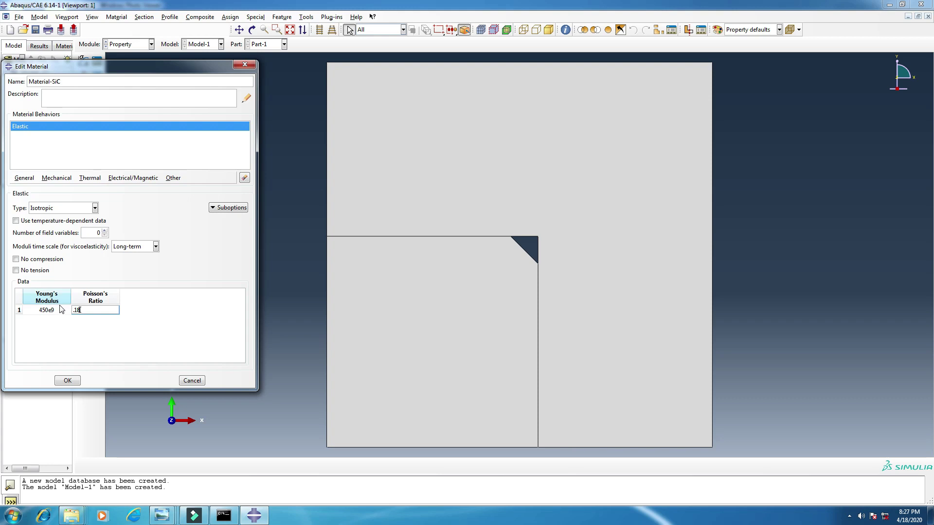
Add temperature-dependent Expansion with 2.78e-6 at 323 and 3.09e-6 at 373, fixing the row 1 exponent
click(57, 178)
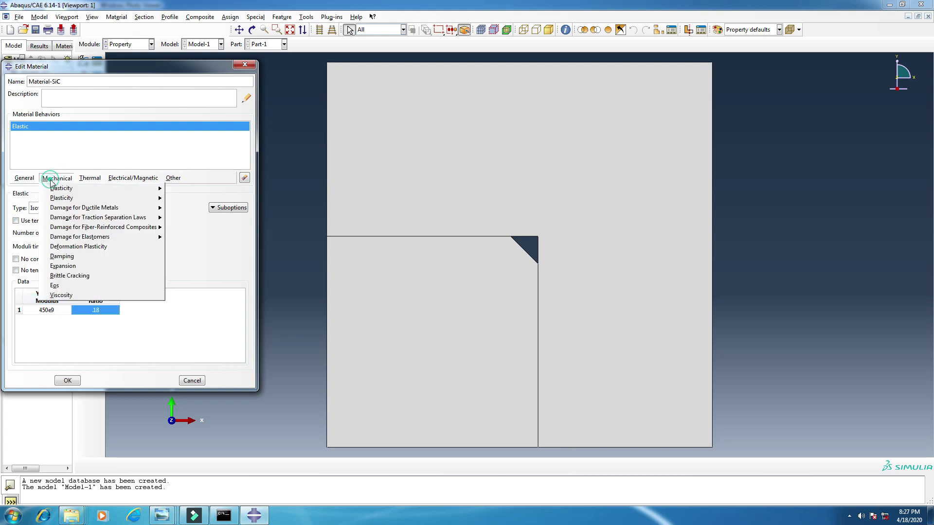
click(62, 266)
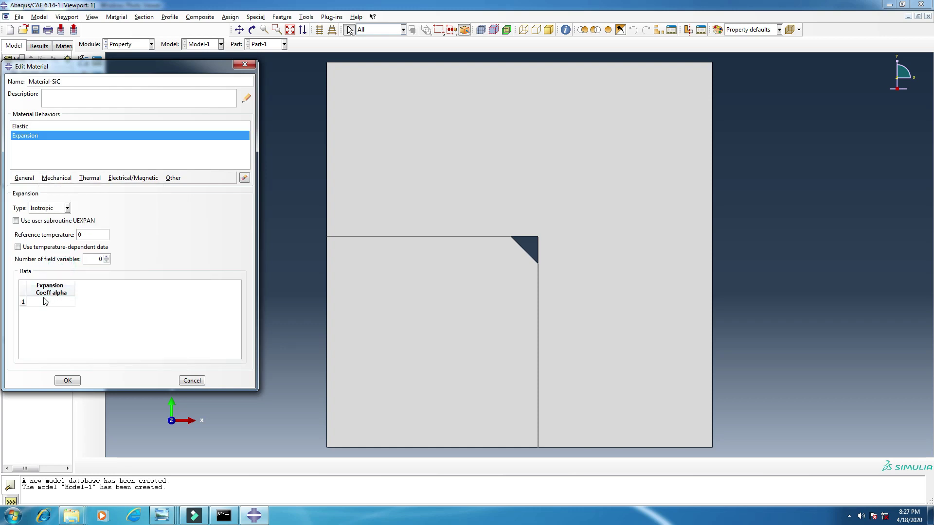
click(27, 251)
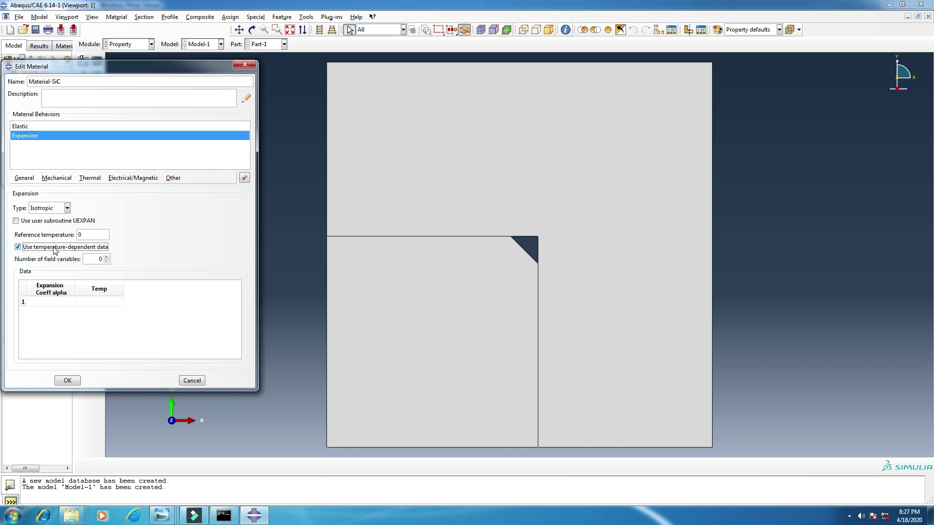
click(48, 303)
text(2.78e-5)
key(Tab)
text(323)
key(Tab)
text(3.09e)
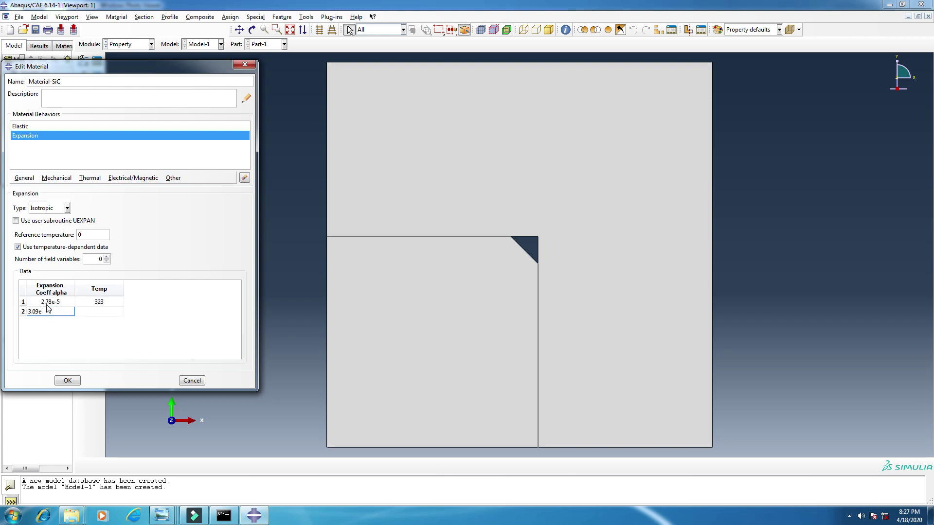
text(-6)
click(49, 301)
key(BackSpace)
text(6)
click(91, 311)
text(373)
Enter the remaining coefficients: 4.16e-6 at 473, 4.62e-6 at 573, 4.89e-6 at 673, 5.09e-6 at 773
click(51, 321)
text(4.16e-6)
key(Tab)
text(473)
key(Tab)
text(4.62e-6)
key(Tab)
text(573)
key(Tab)
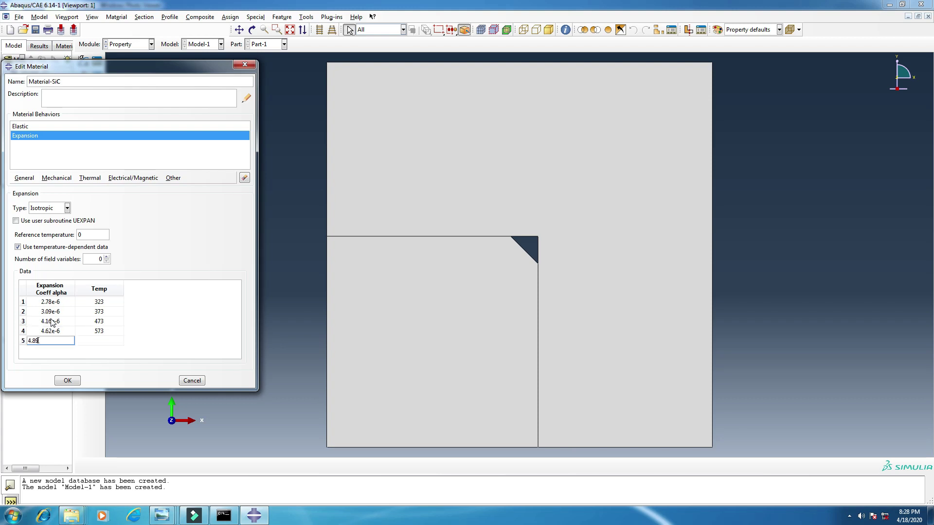
text(4.89e-6)
key(Tab)
text(673)
key(Tab)
text(5.09e-6)
key(Tab)
text(773)
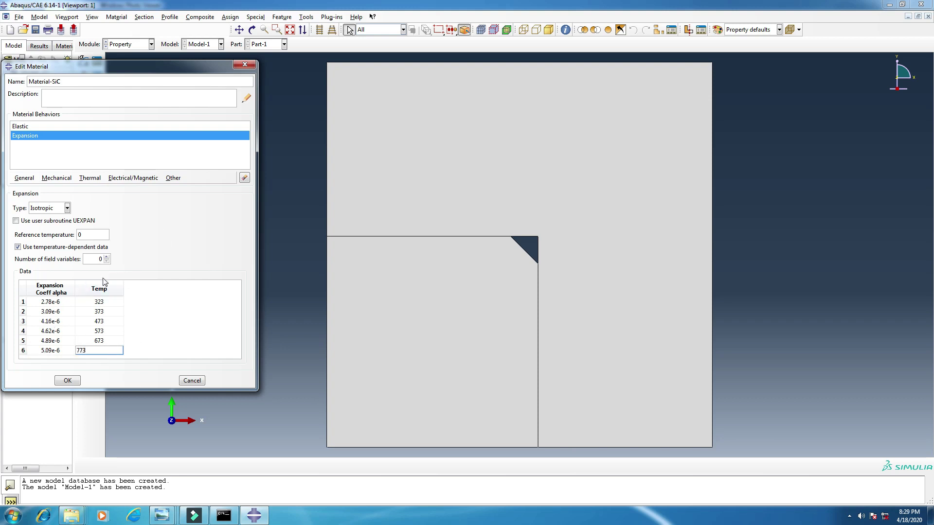
Save Material-SiC and review the materials in the Material Manager
click(67, 381)
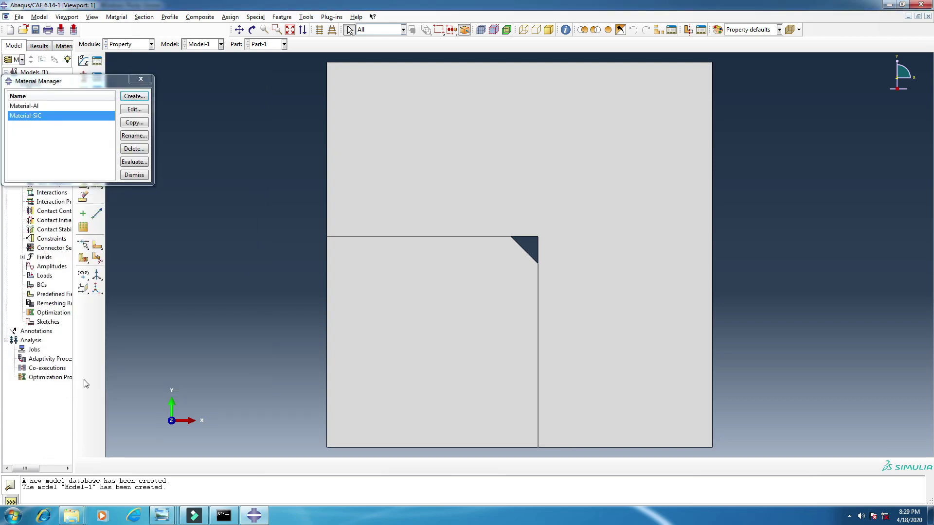
click(134, 175)
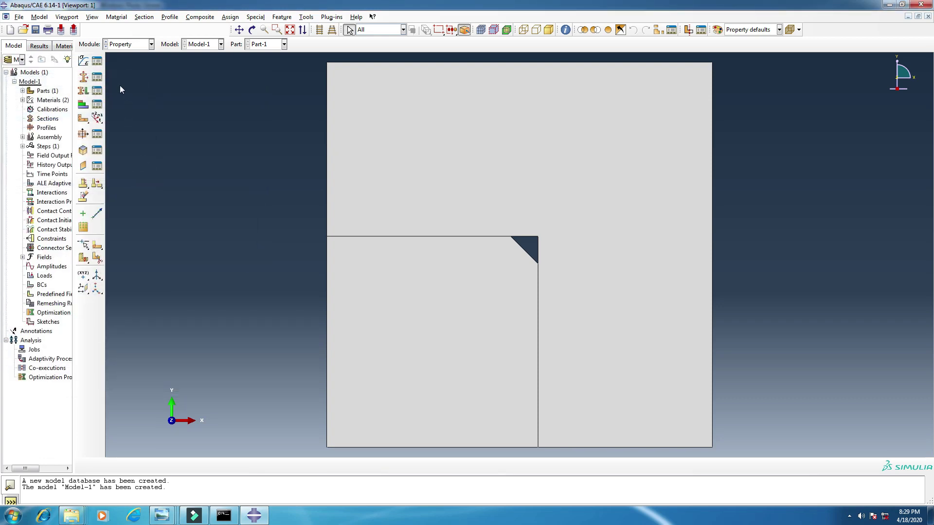
click(90, 60)
click(141, 79)
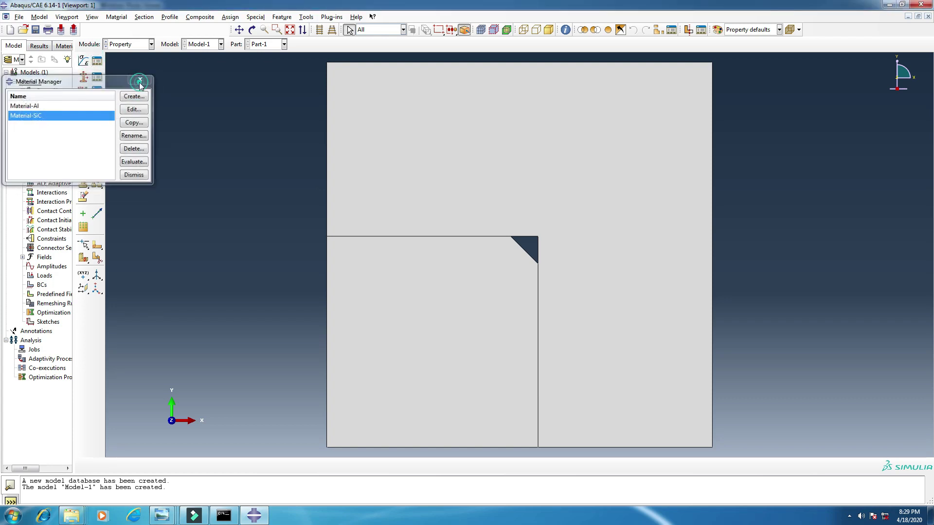
Create the solid homogeneous Section-Matrix using Material-Al
click(83, 76)
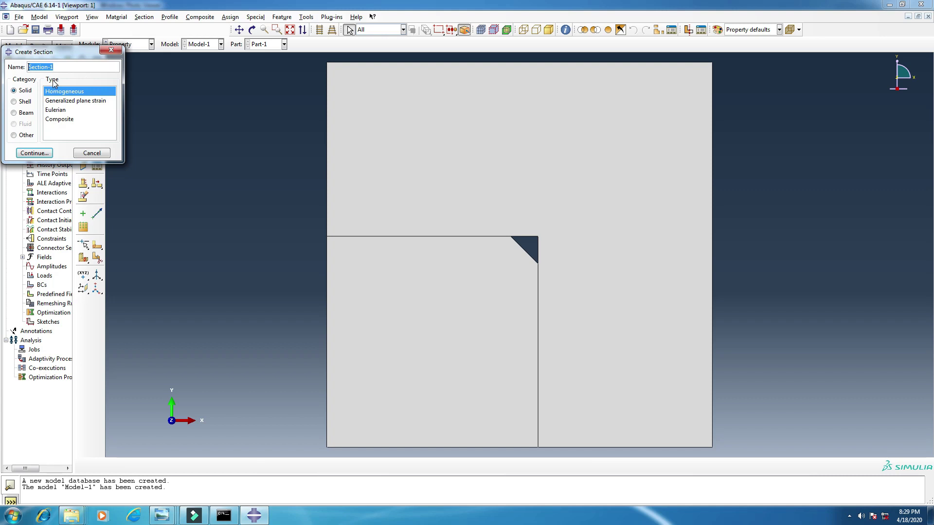
click(111, 50)
click(80, 77)
click(58, 67)
click(34, 153)
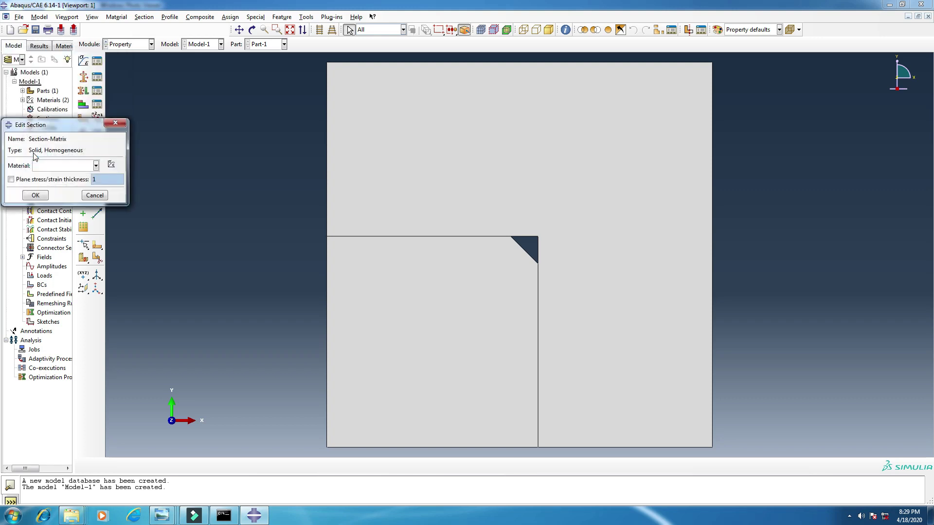
click(52, 167)
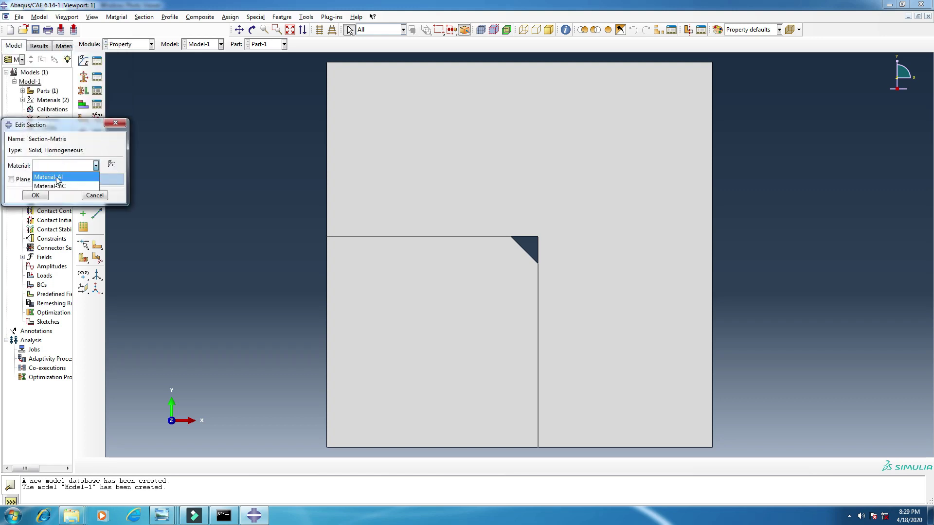
click(57, 178)
click(42, 195)
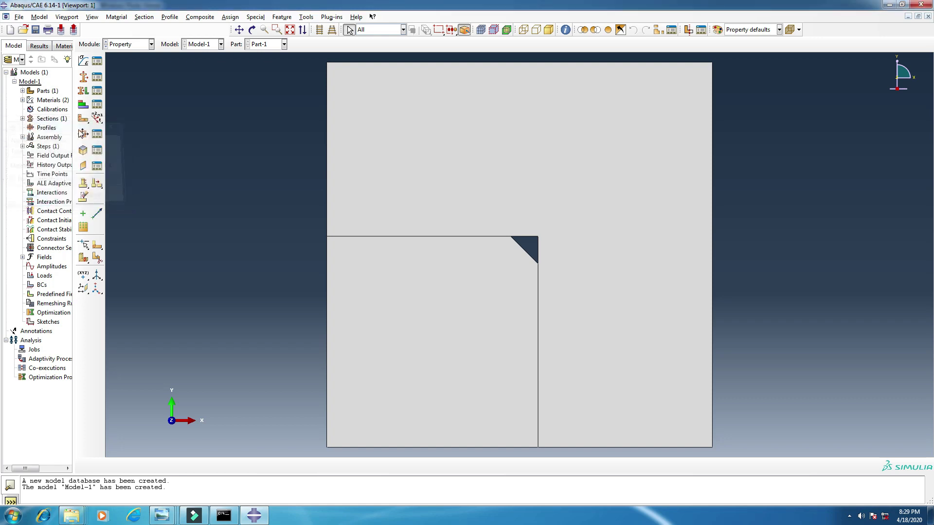
Create the solid homogeneous Section-Reinforcement using Material-SiC
click(82, 134)
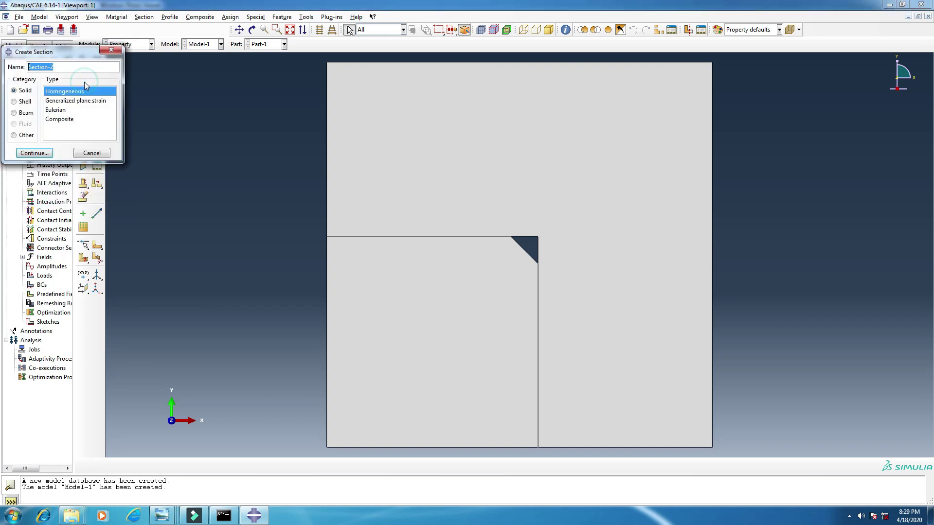
click(53, 68)
text(Reinforcement)
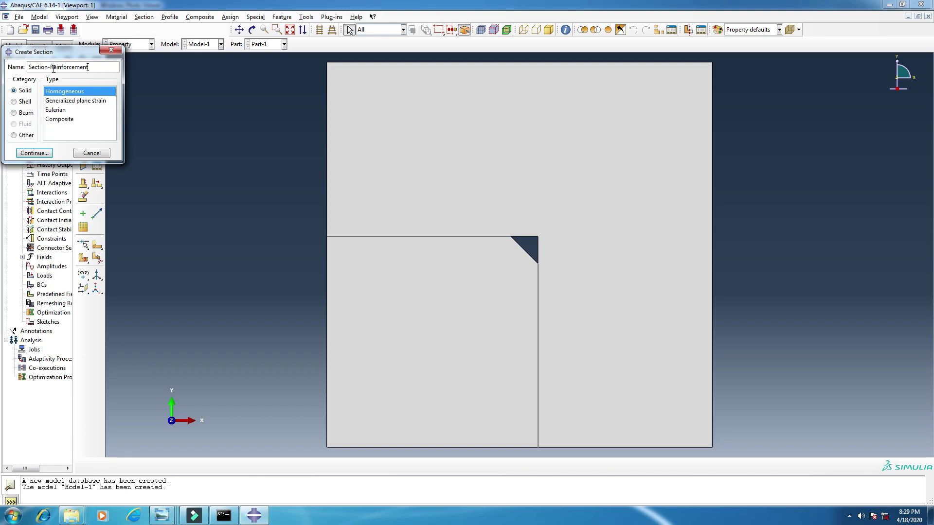
click(31, 153)
click(38, 167)
click(42, 185)
click(36, 195)
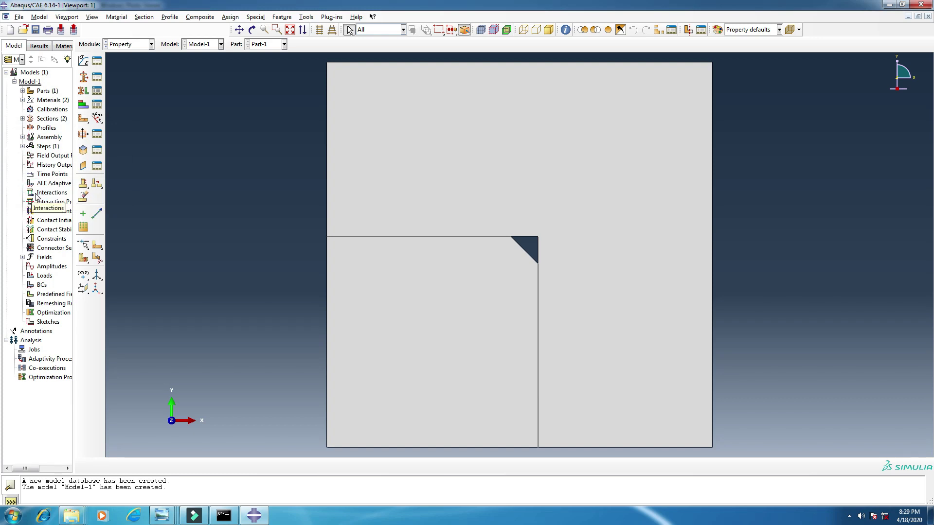
Assign Section-Matrix to the lower-left square region
click(84, 92)
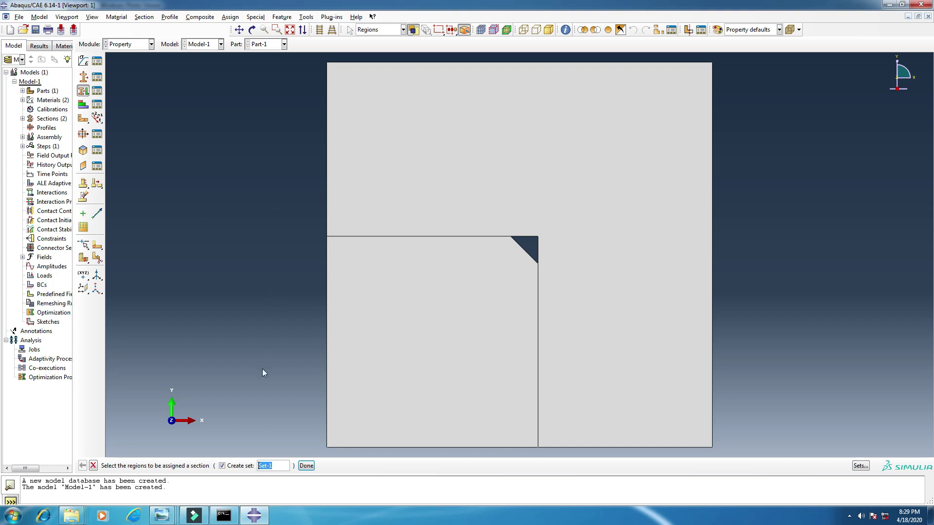
click(412, 339)
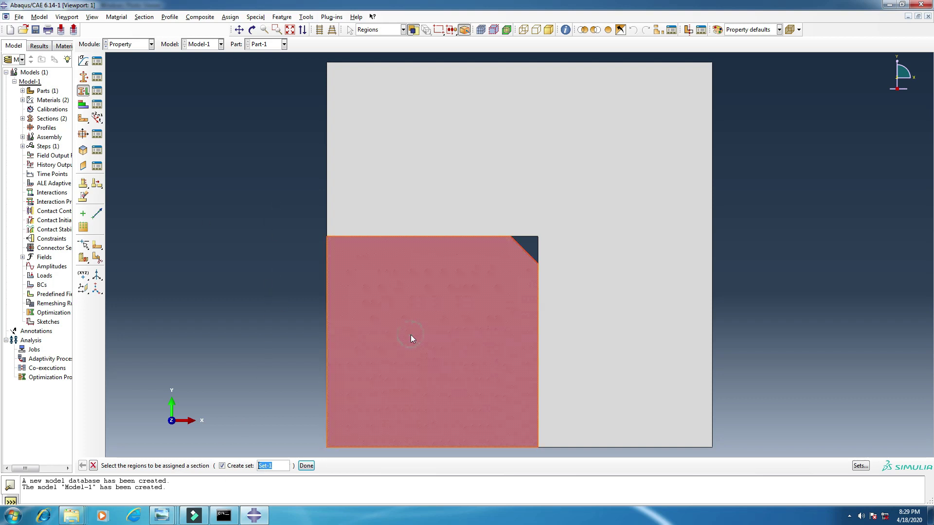
click(306, 466)
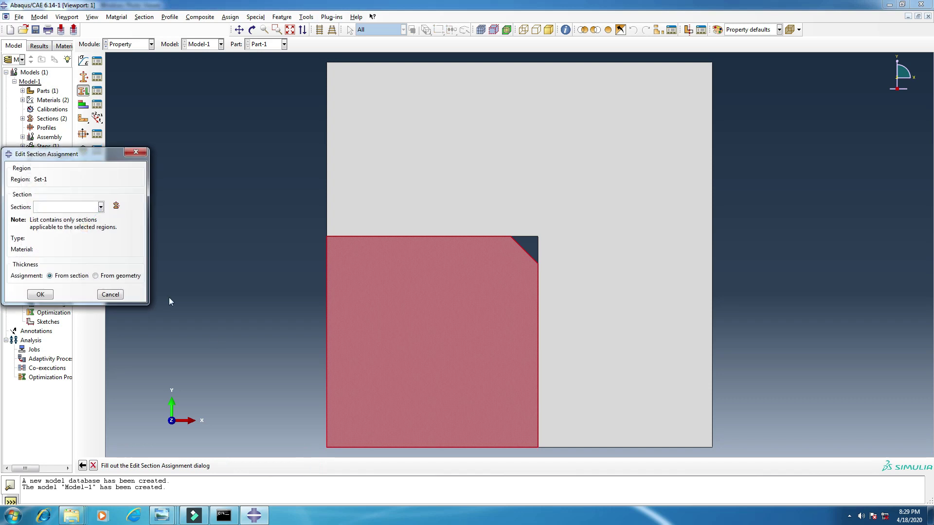
click(58, 207)
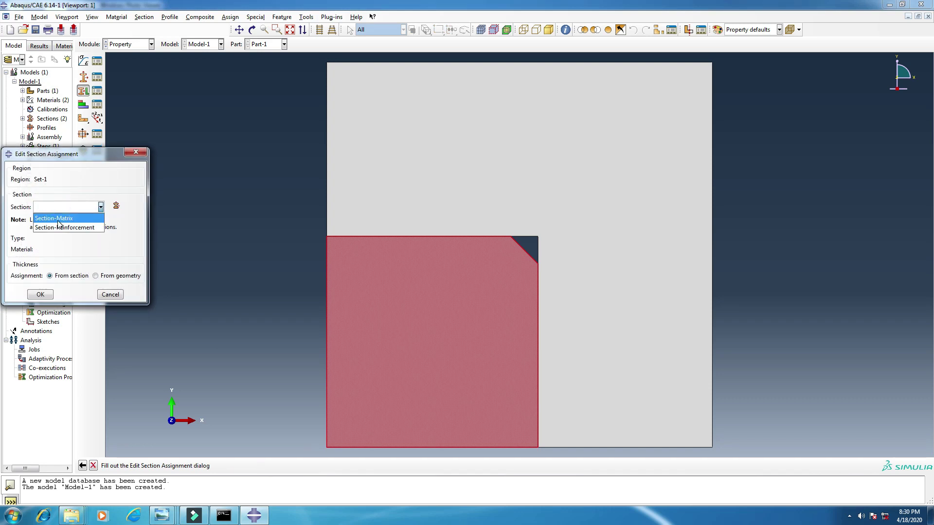
click(57, 218)
click(41, 294)
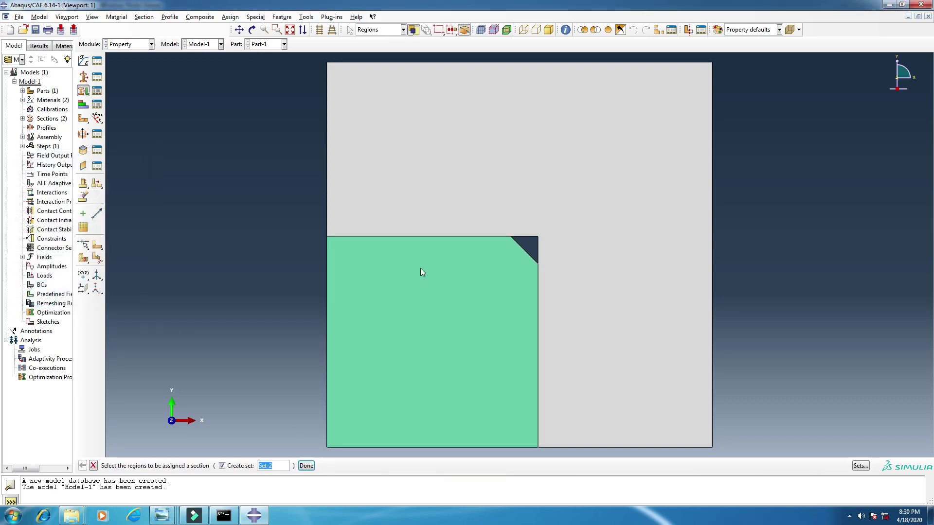
Assign Section-Reinforcement to the surrounding L-shaped region
click(553, 154)
click(305, 465)
click(81, 208)
click(62, 227)
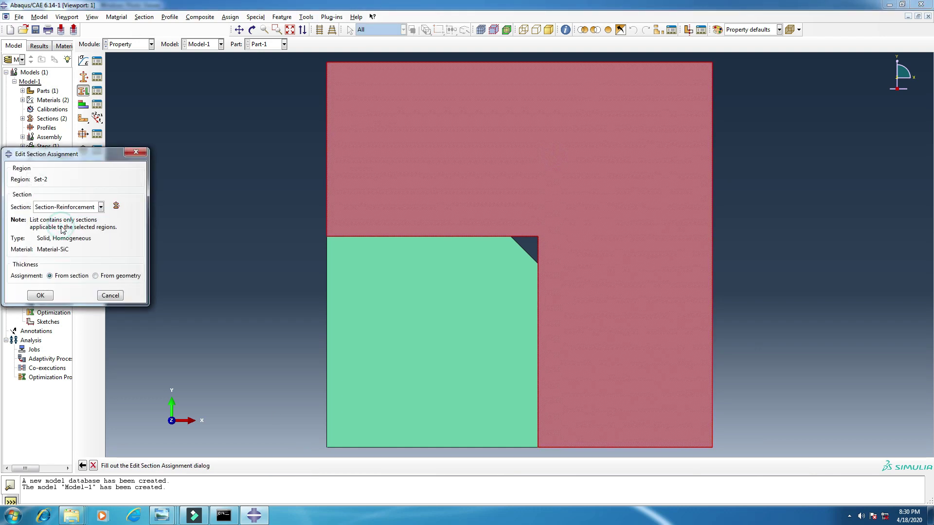
click(42, 295)
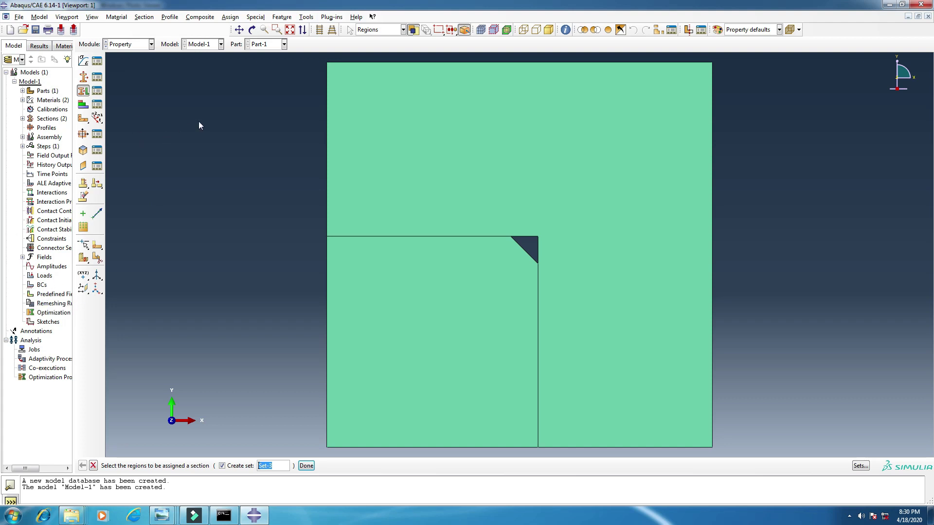
Switch to the Assembly module
click(127, 46)
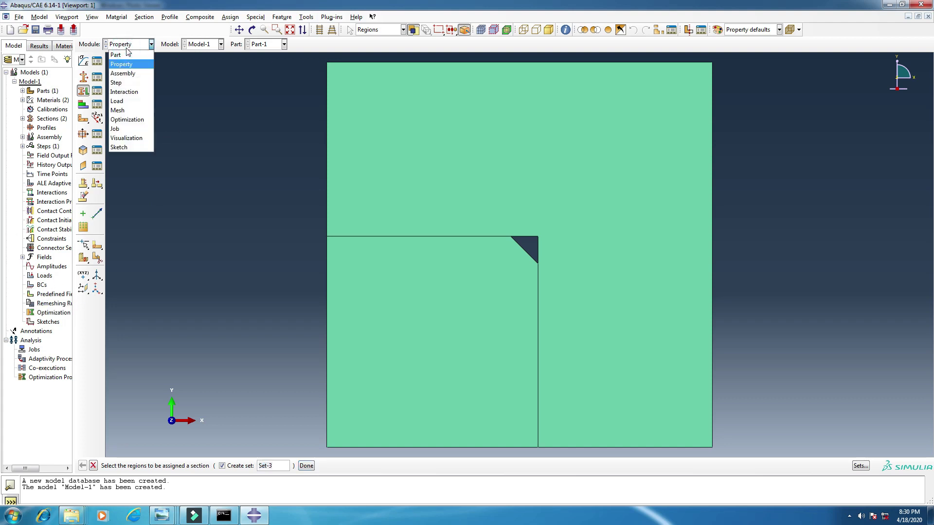
click(124, 76)
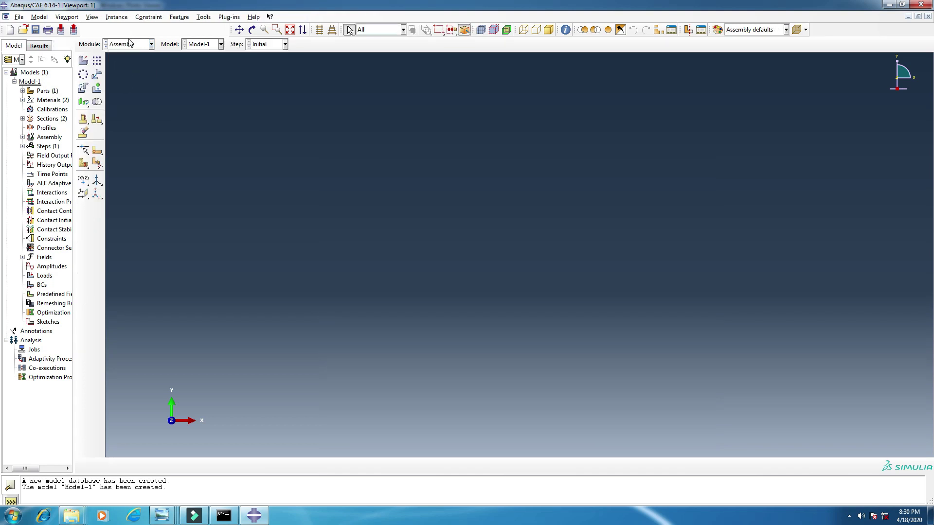
click(129, 44)
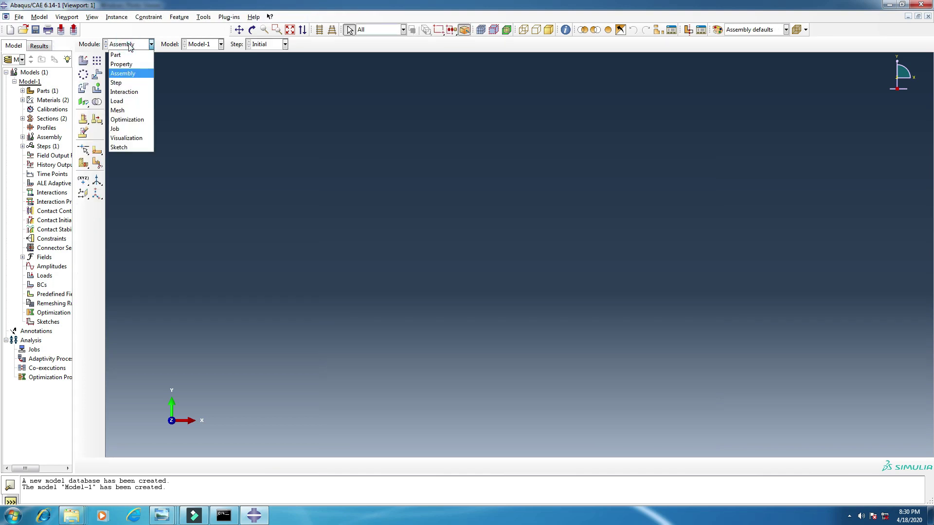
click(129, 44)
Add a dependent instance of Part-1 and zoom in on the unit cell
click(84, 61)
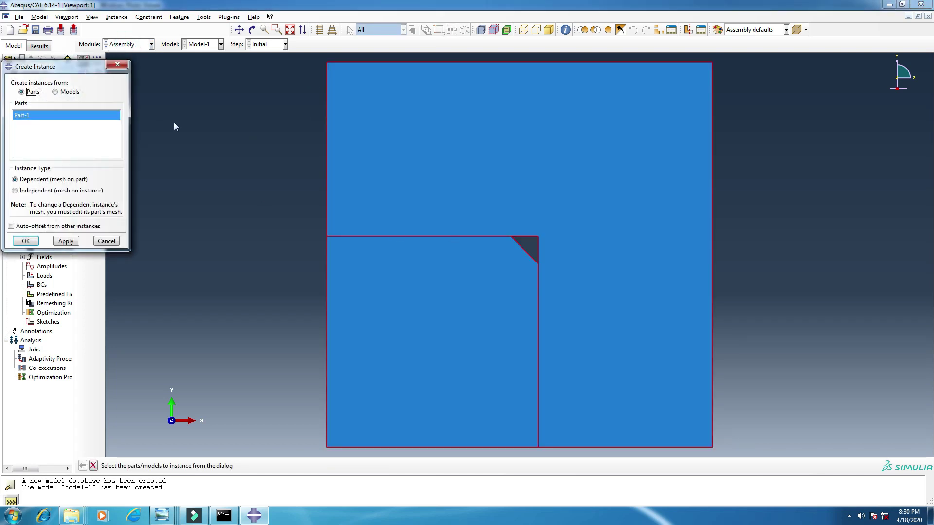
click(258, 72)
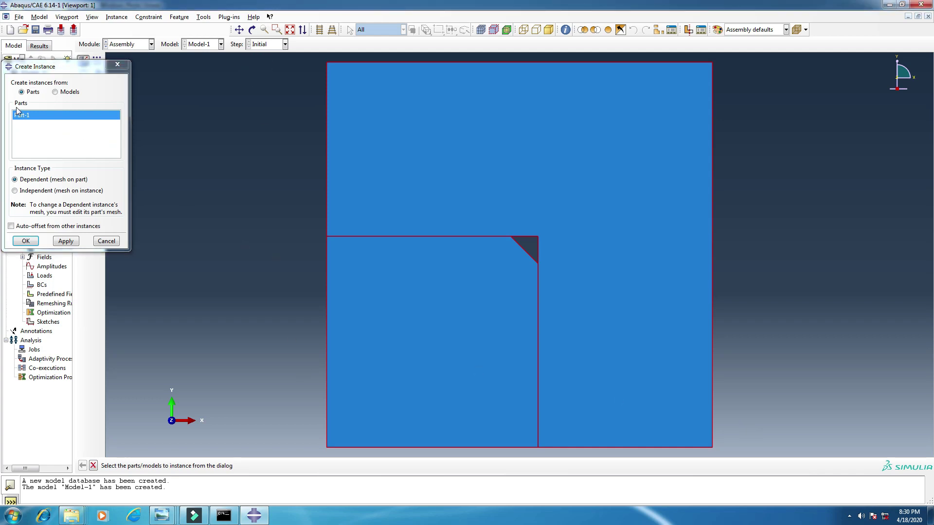
click(27, 241)
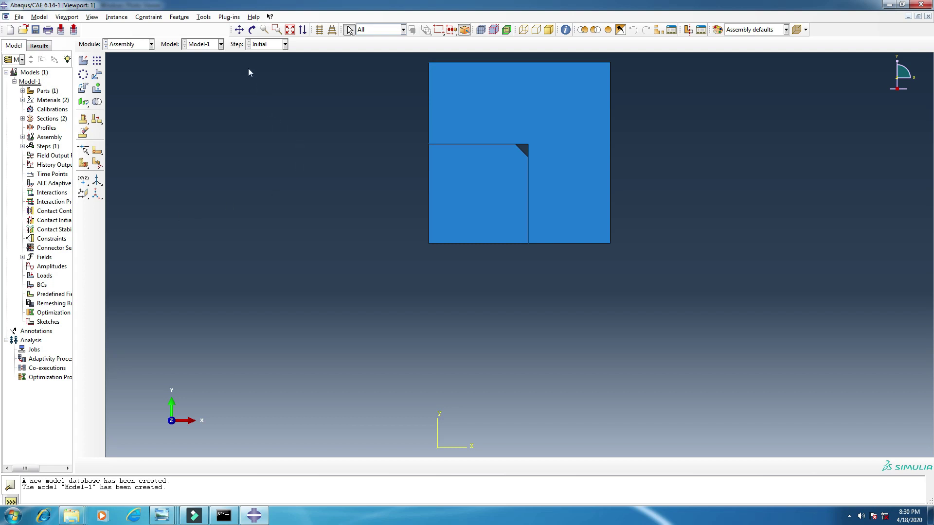
click(277, 30)
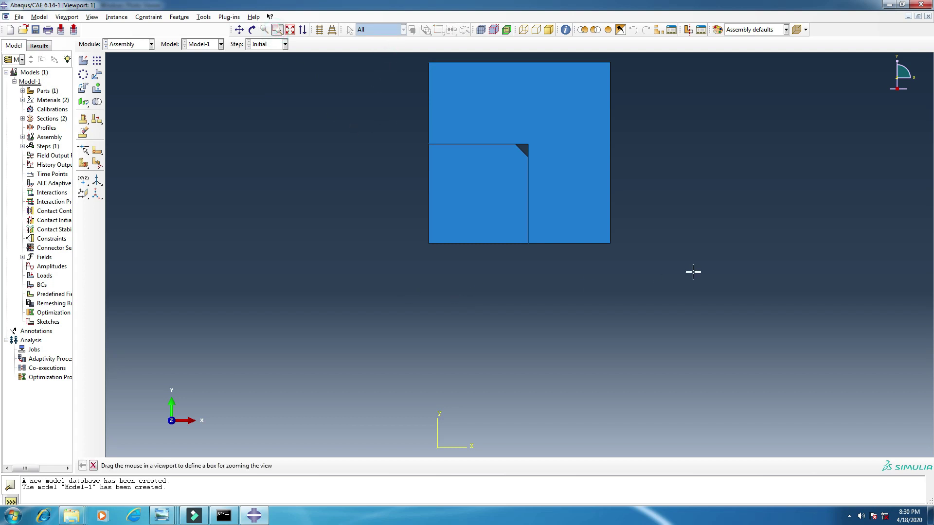
drag(672, 267, 367, 41)
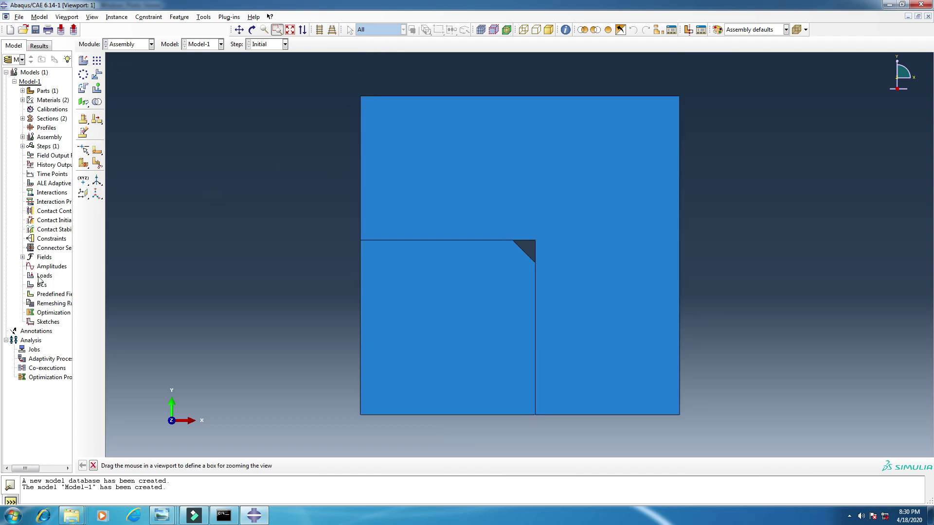
Apply encastre boundary conditions to the upper and lower left edges of the unit cell
click(136, 47)
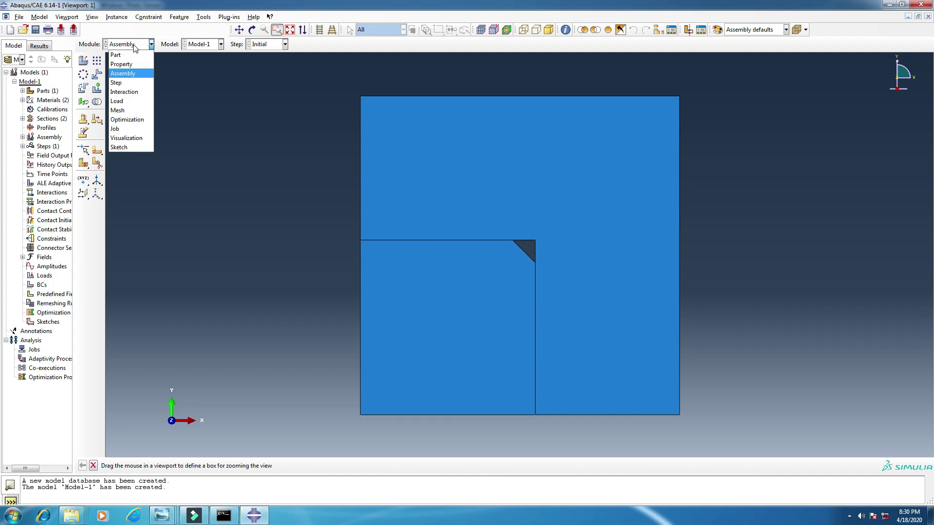
click(129, 83)
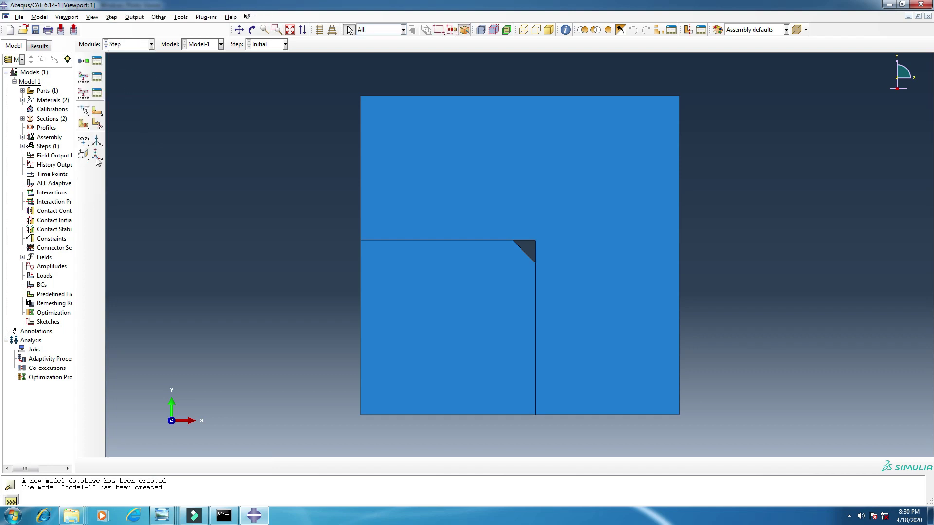
double_click(42, 286)
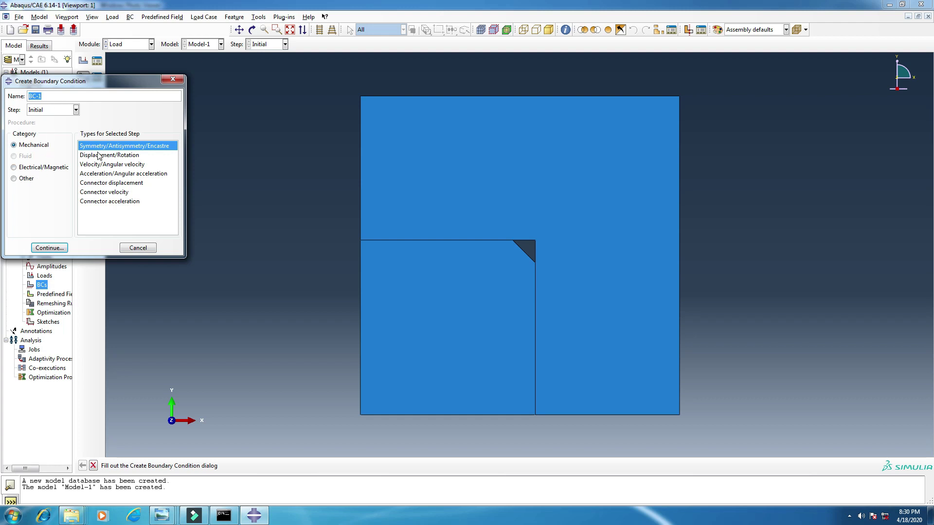
click(48, 248)
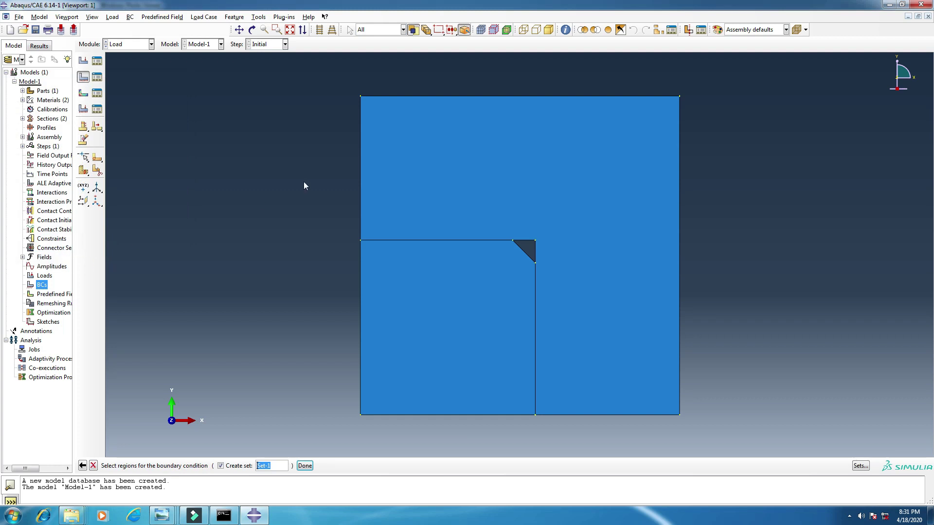
click(360, 142)
click(305, 466)
click(10, 351)
click(44, 367)
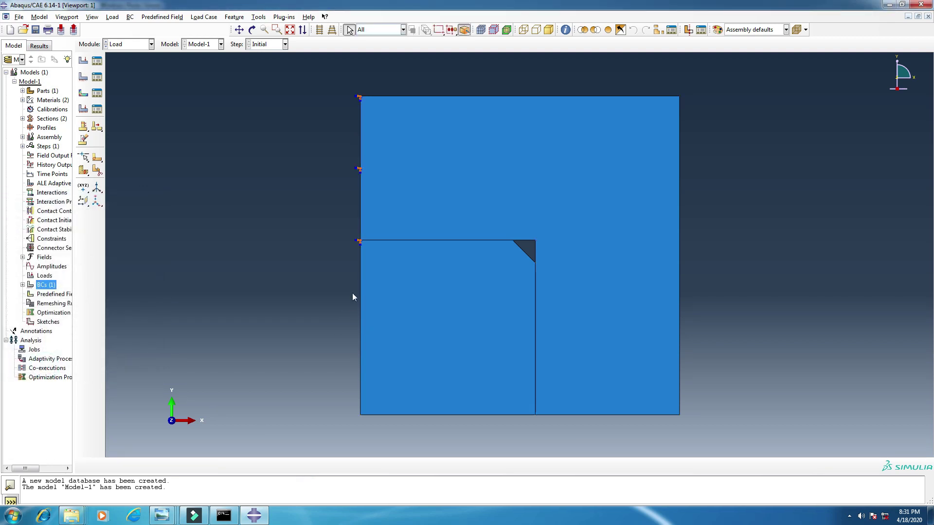
double_click(38, 285)
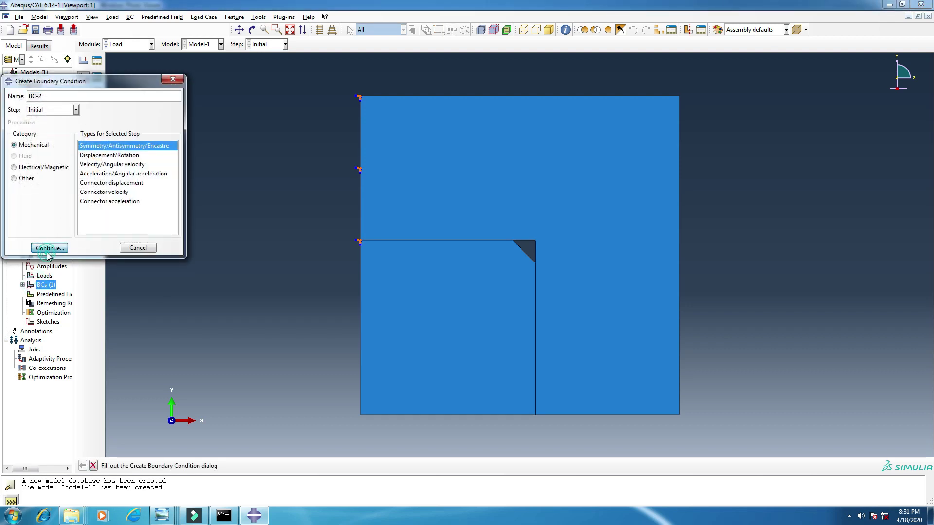
click(50, 248)
click(360, 272)
click(305, 466)
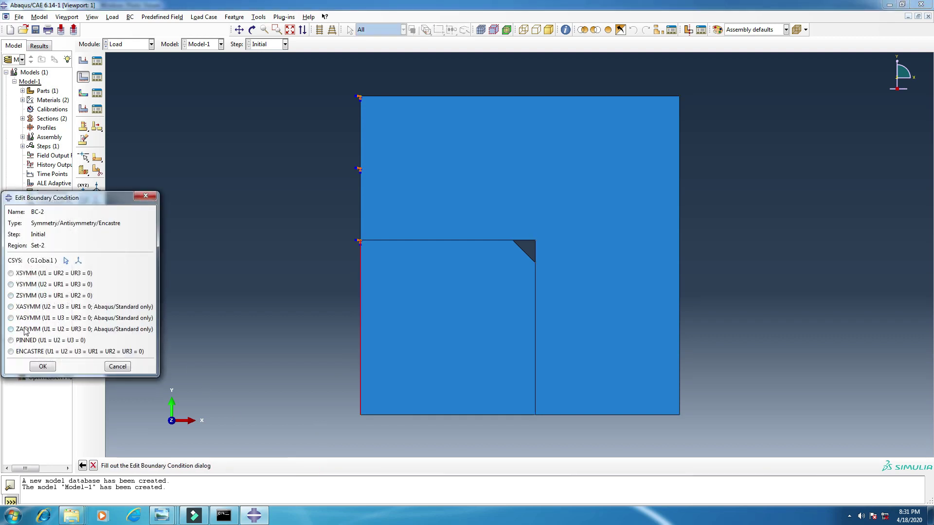
click(27, 351)
click(43, 366)
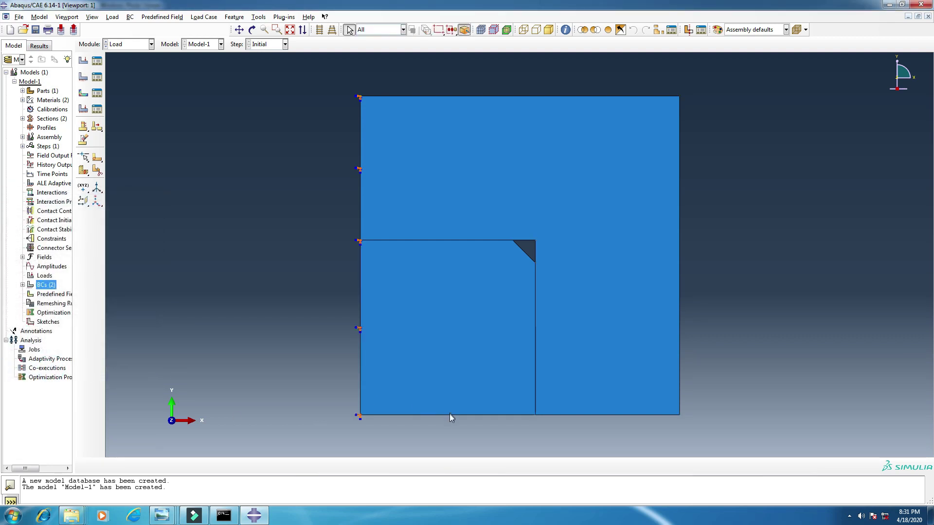
Apply encastre boundary conditions to the bottom-left and bottom-right edges as BC-3 and BC-4
double_click(43, 285)
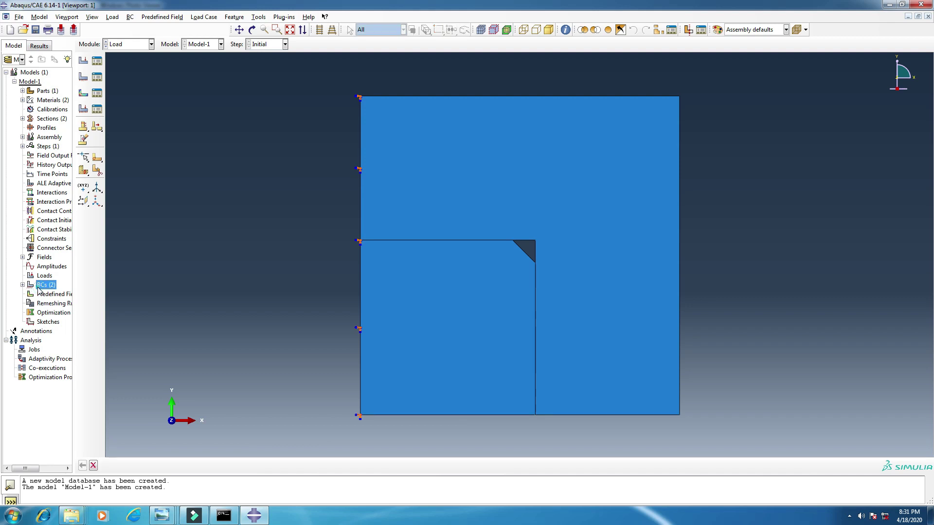
click(49, 247)
click(462, 415)
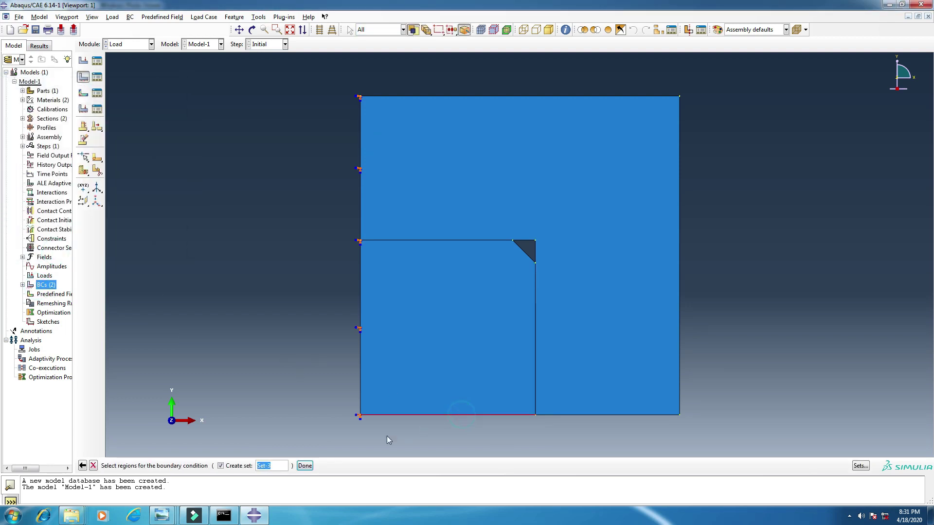
click(307, 466)
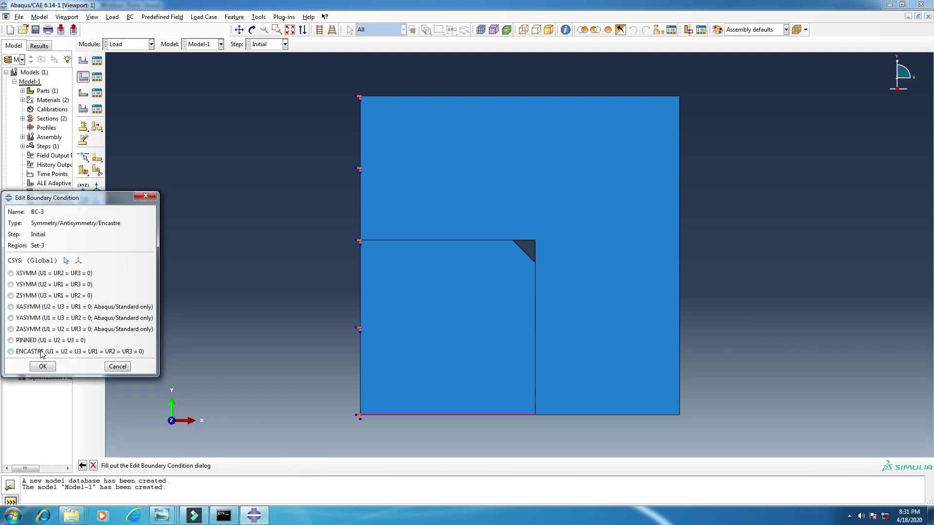
click(41, 352)
click(42, 368)
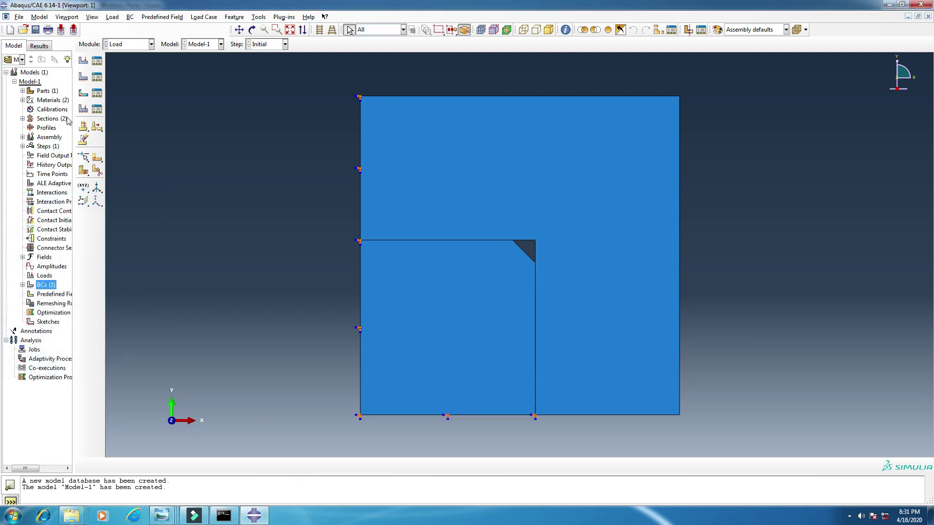
double_click(45, 286)
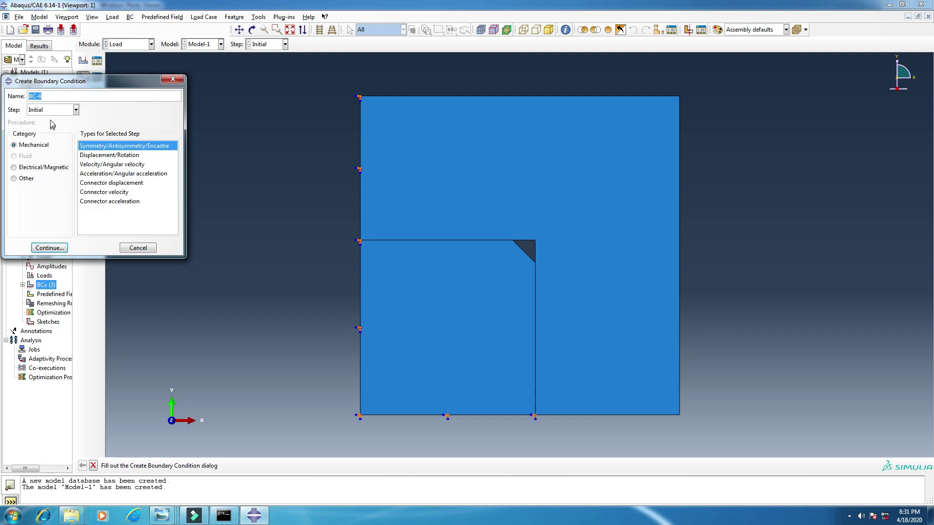
click(49, 248)
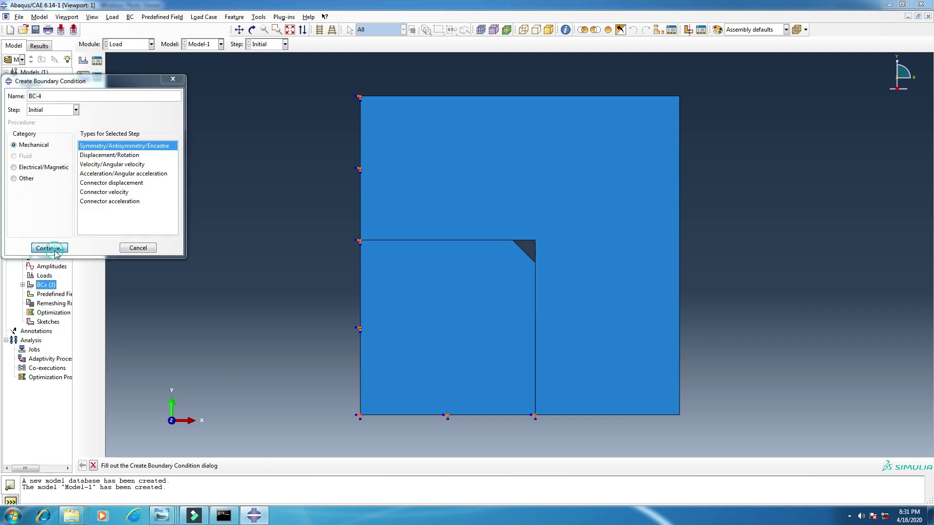
click(574, 415)
click(305, 465)
click(37, 351)
click(40, 368)
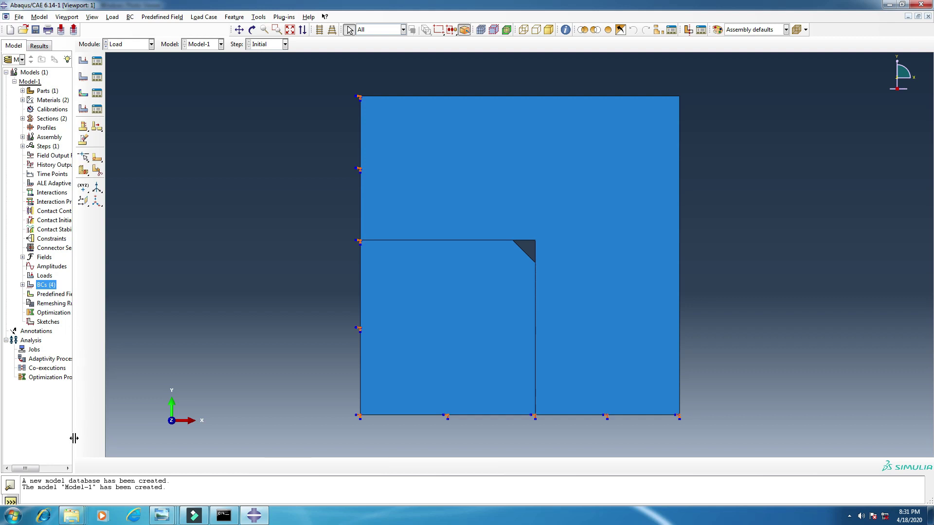
Start a new Temperature predefined field under the Initial step
drag(74, 437, 103, 437)
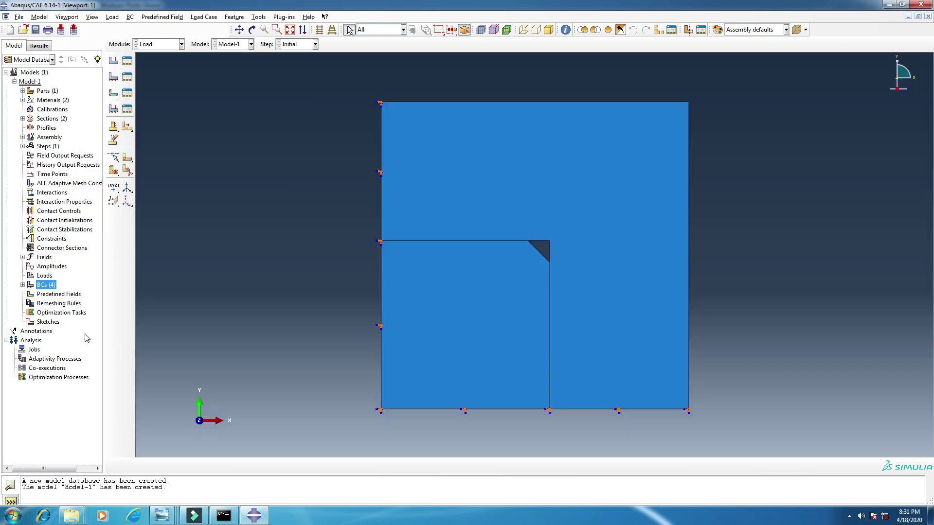
click(23, 146)
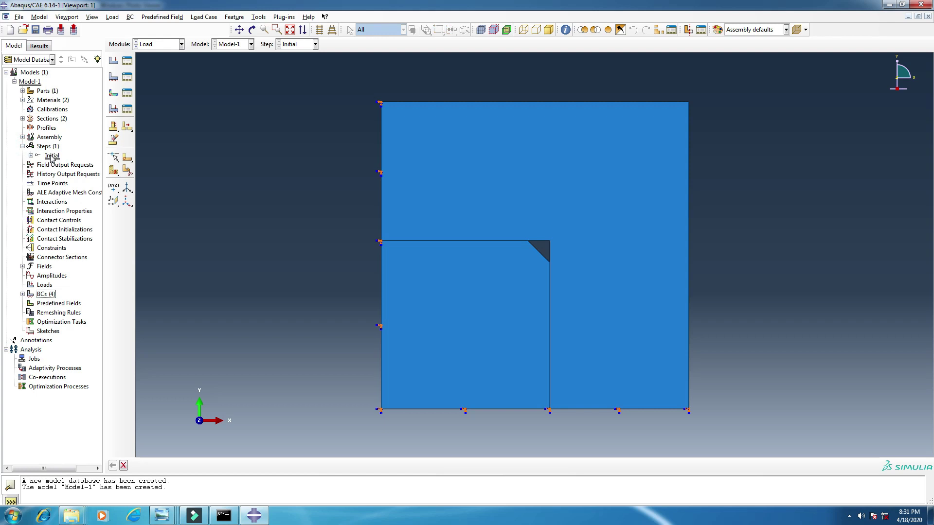
click(51, 157)
click(30, 156)
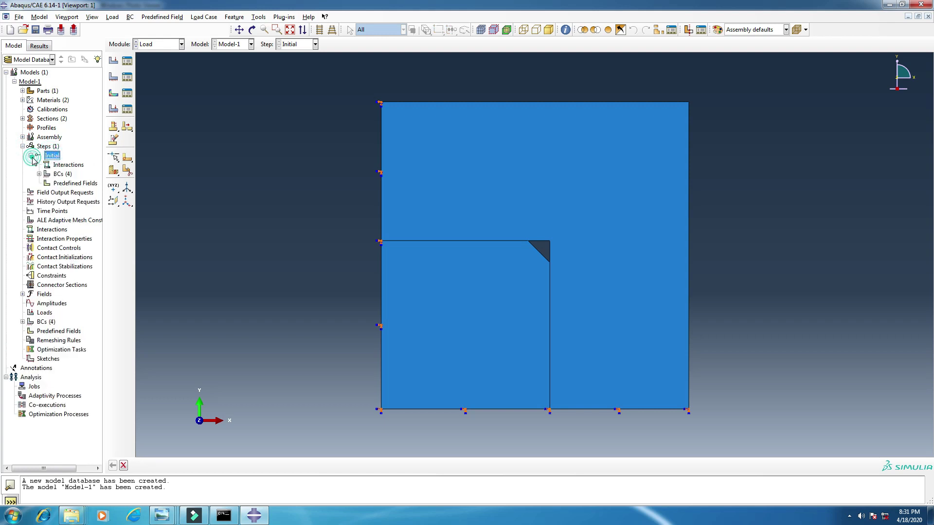
click(57, 184)
double_click(58, 184)
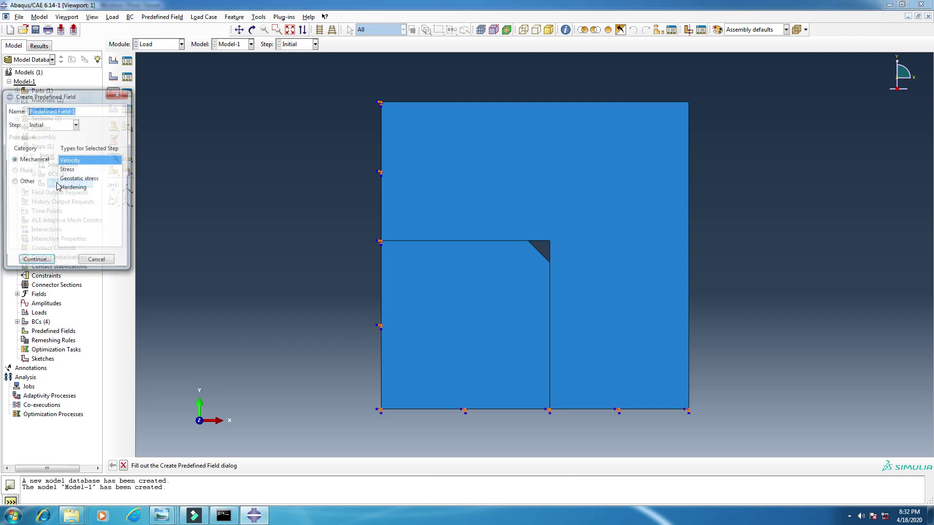
click(83, 110)
click(22, 181)
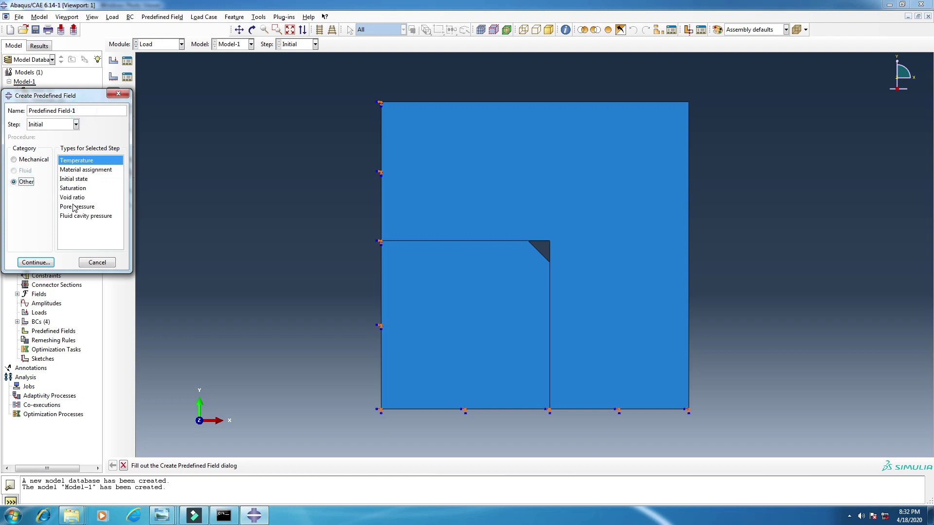
click(76, 161)
Apply Predefined Field-1 to the whole unit cell with magnitude 293
click(39, 262)
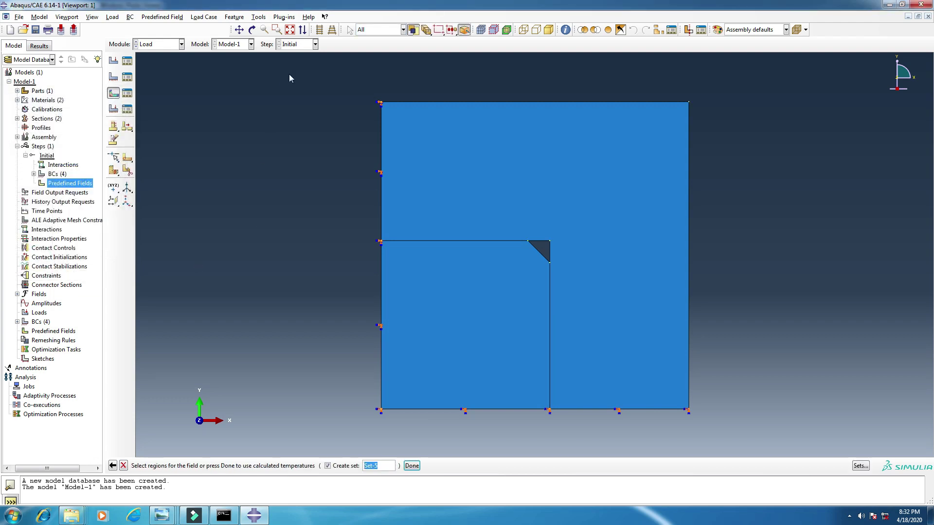
drag(289, 74, 740, 457)
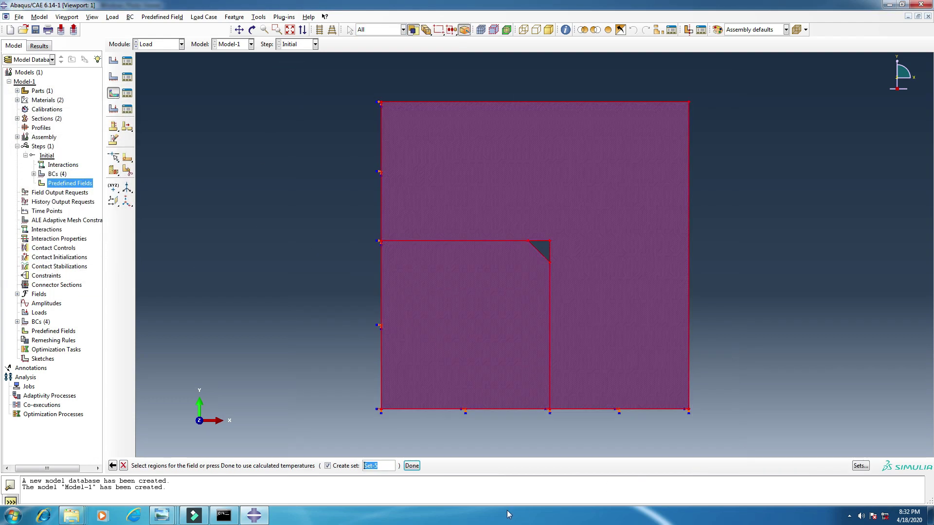
click(414, 468)
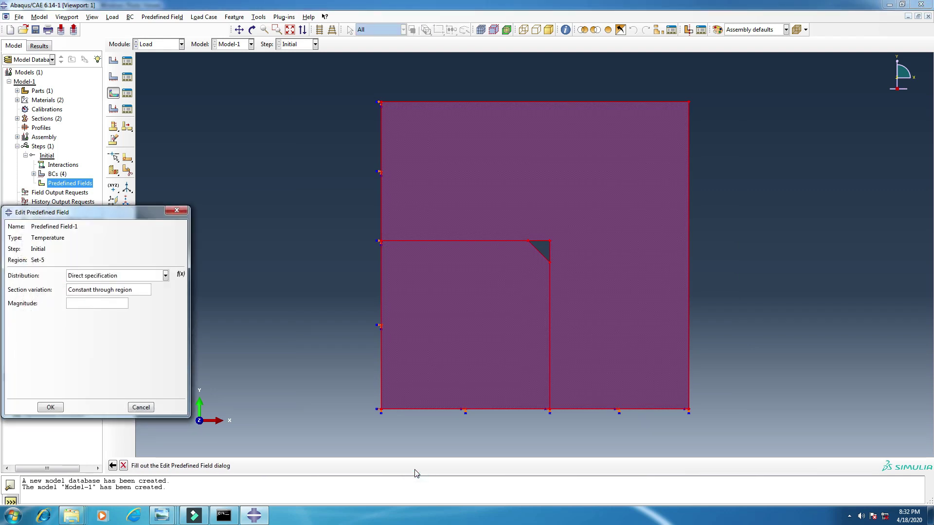
click(74, 306)
click(50, 408)
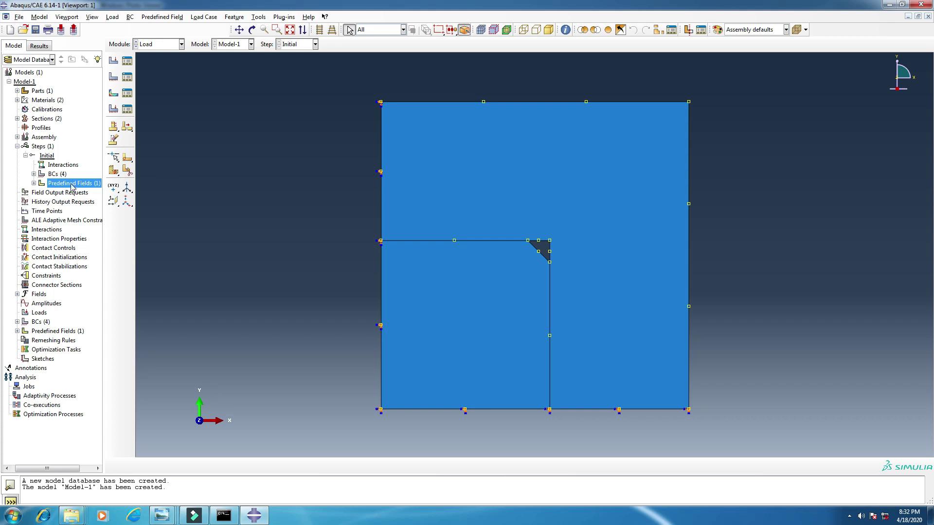
Create Static, General step Step-HighTemp with increments 0.1 initial, 1E-006 minimum, 1 maximum
double_click(45, 146)
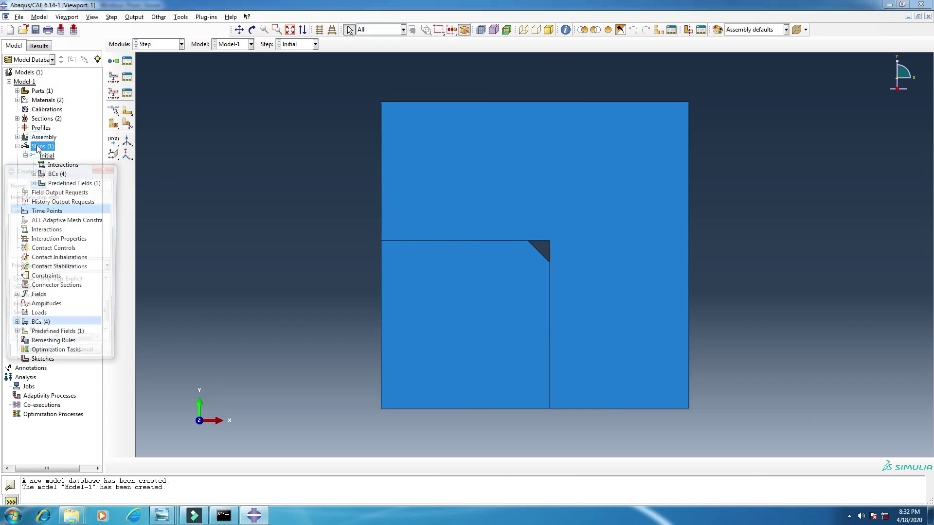
click(57, 183)
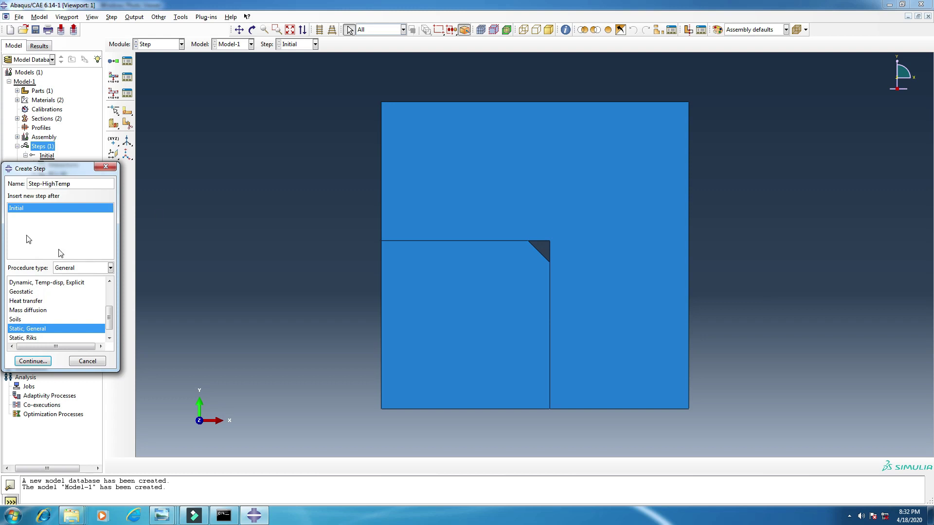
click(30, 362)
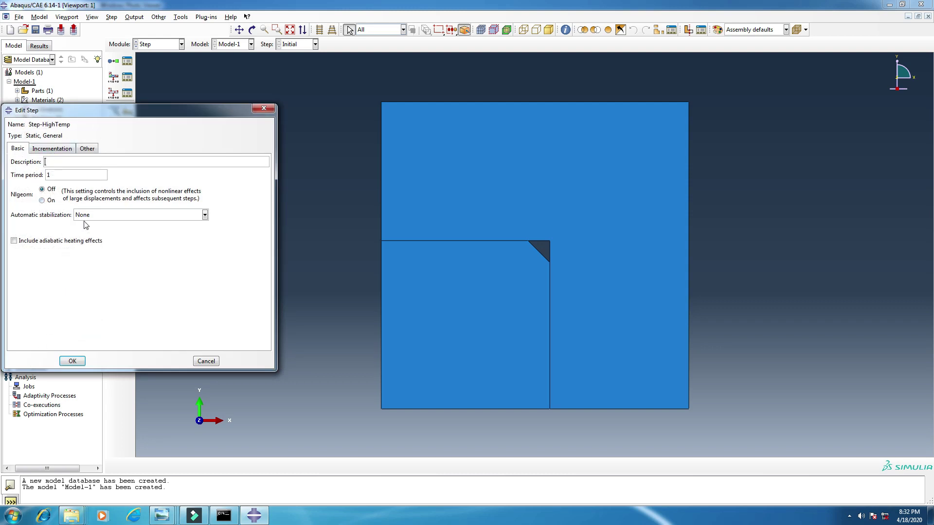
click(54, 150)
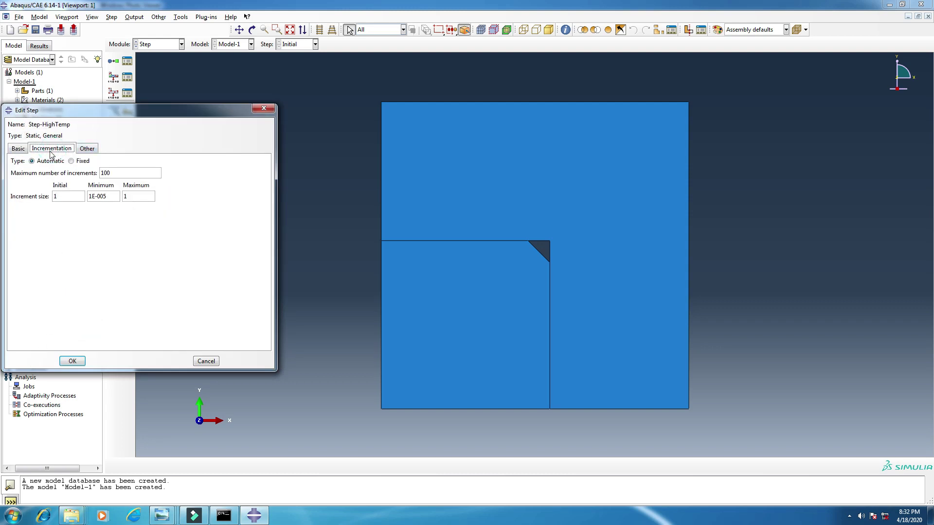
double_click(66, 195)
click(115, 198)
click(118, 165)
click(72, 360)
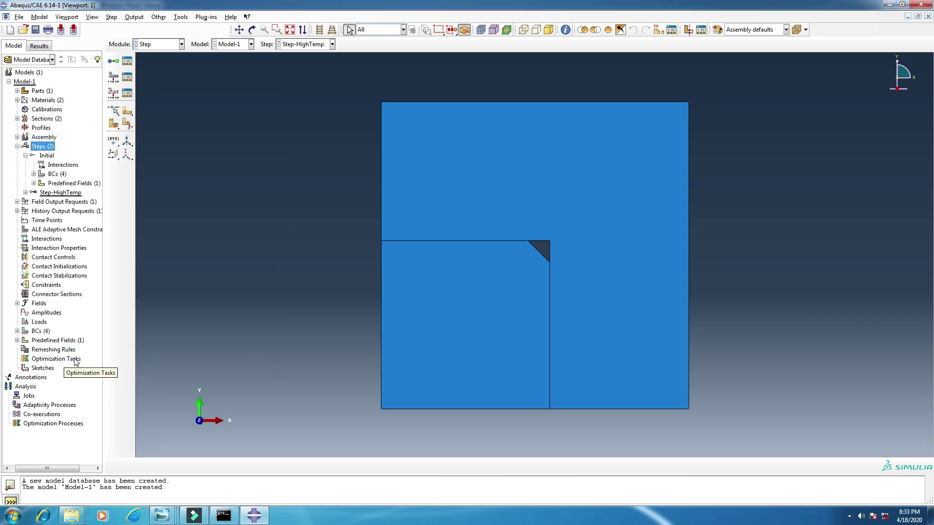
Inspect Predefined Field-1's settings under Step-HighTemp, leaving them unchanged
click(26, 156)
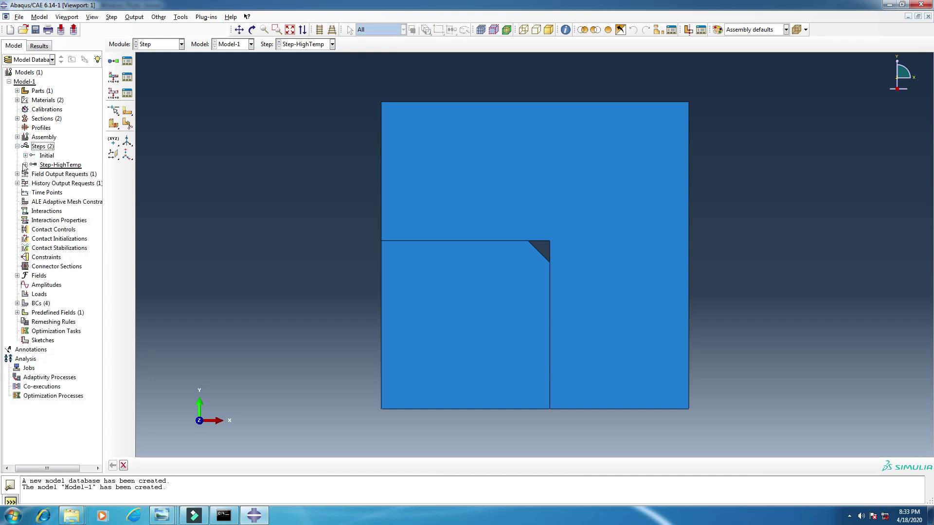
click(25, 165)
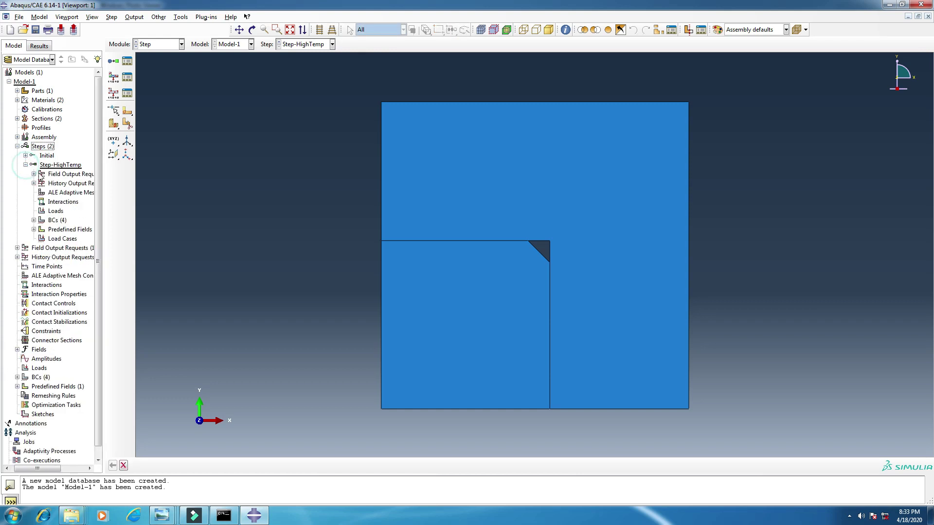
click(33, 229)
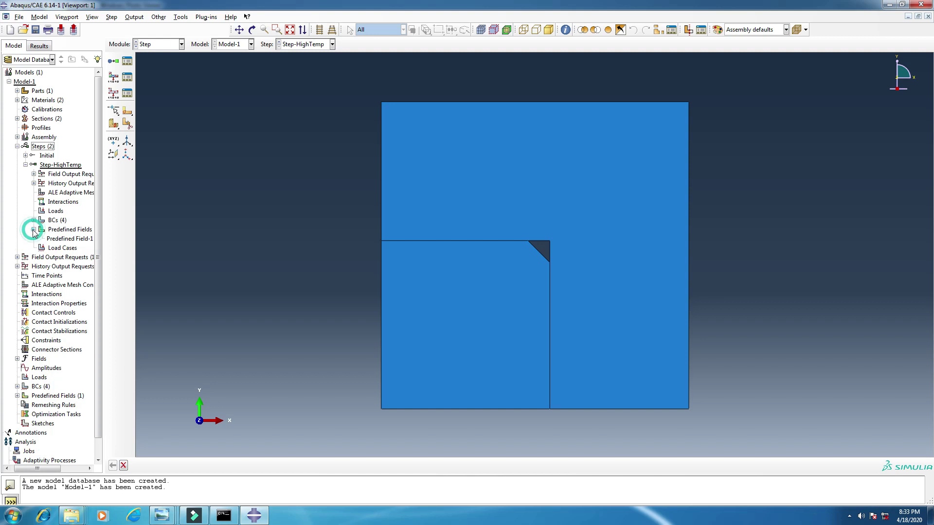
double_click(66, 238)
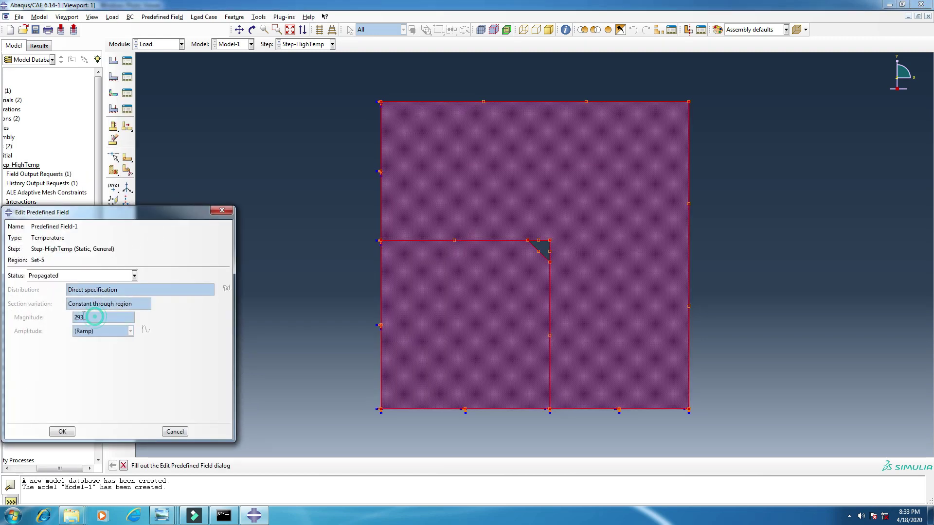
click(221, 211)
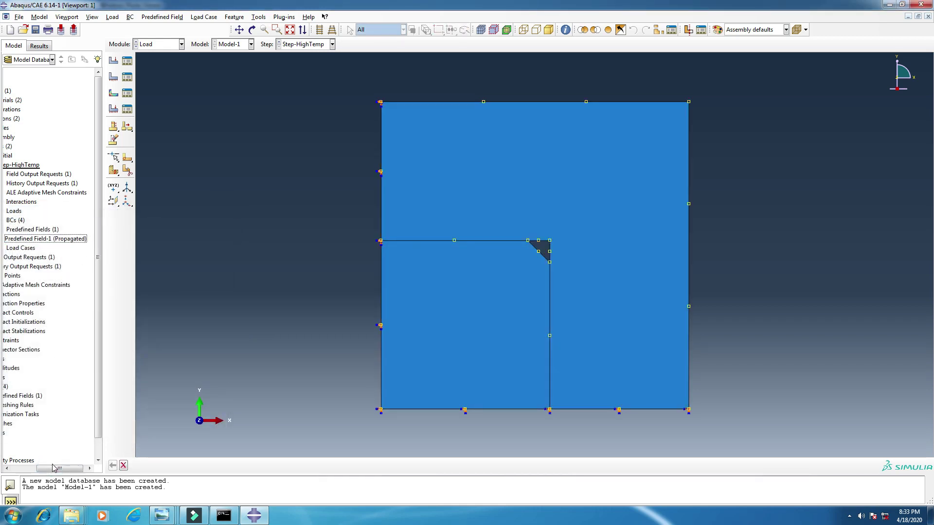
drag(49, 470, 36, 470)
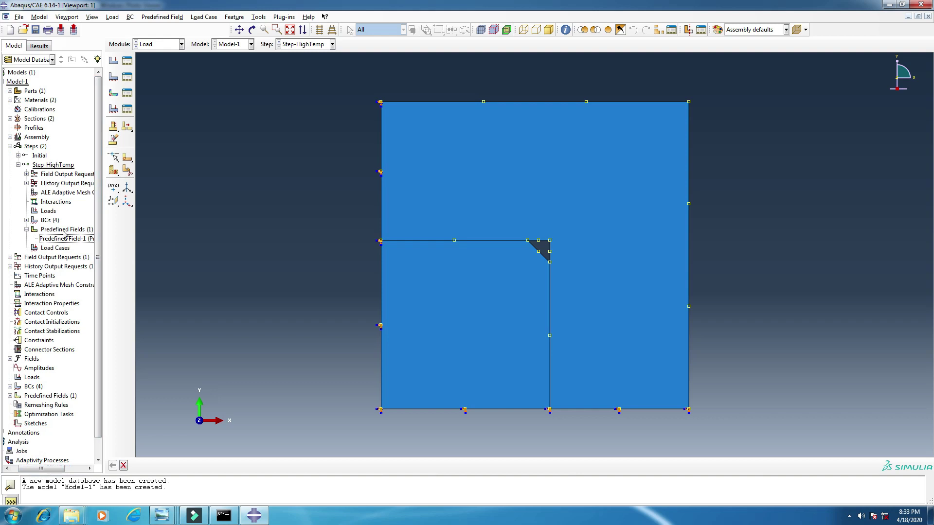
Create temperature Predefined Field-2 of magnitude 773 over the whole unit cell
double_click(65, 231)
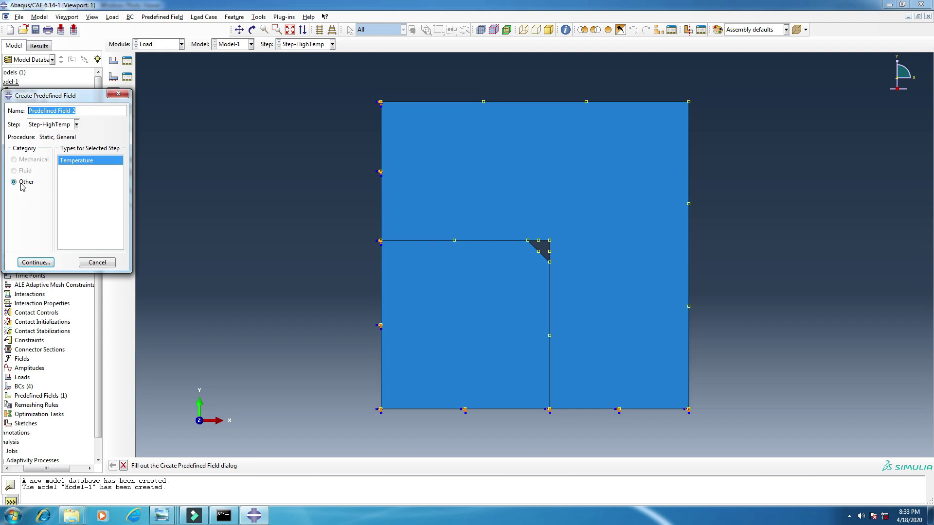
click(35, 262)
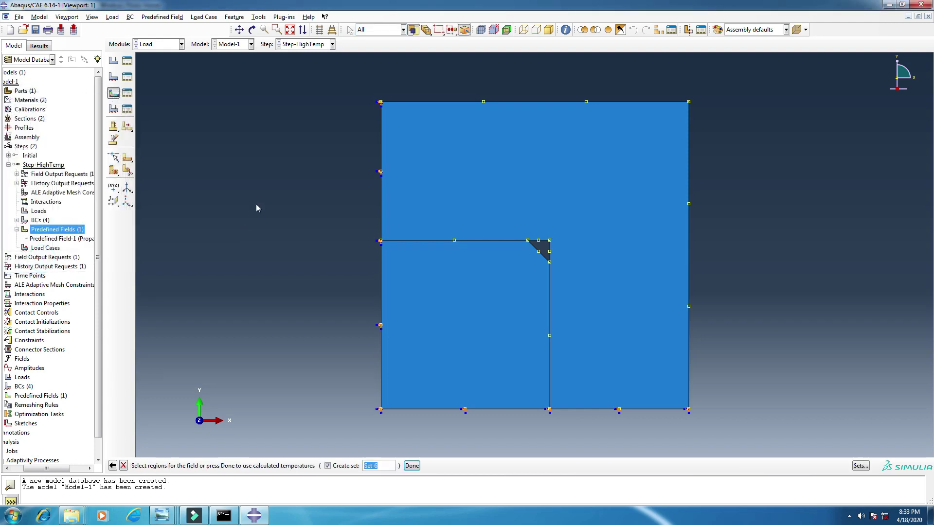
drag(299, 89, 761, 430)
click(411, 466)
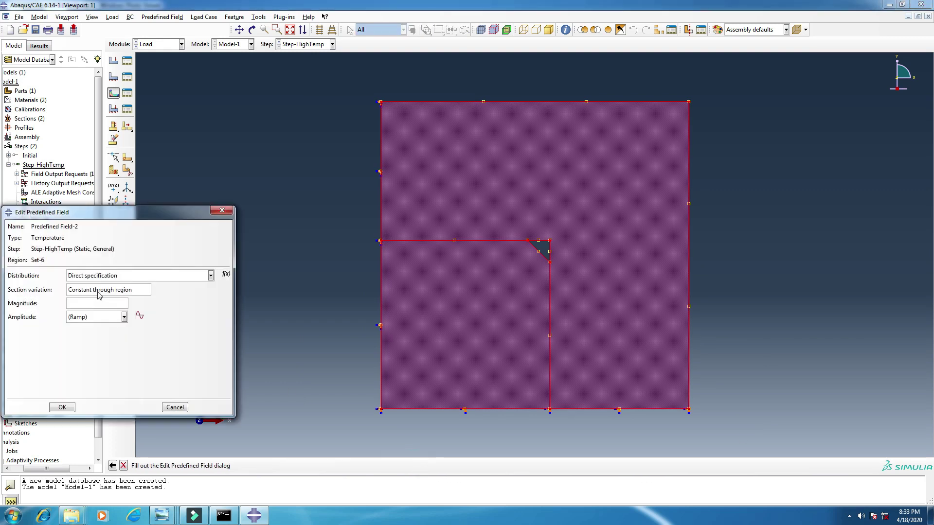
click(88, 303)
click(62, 408)
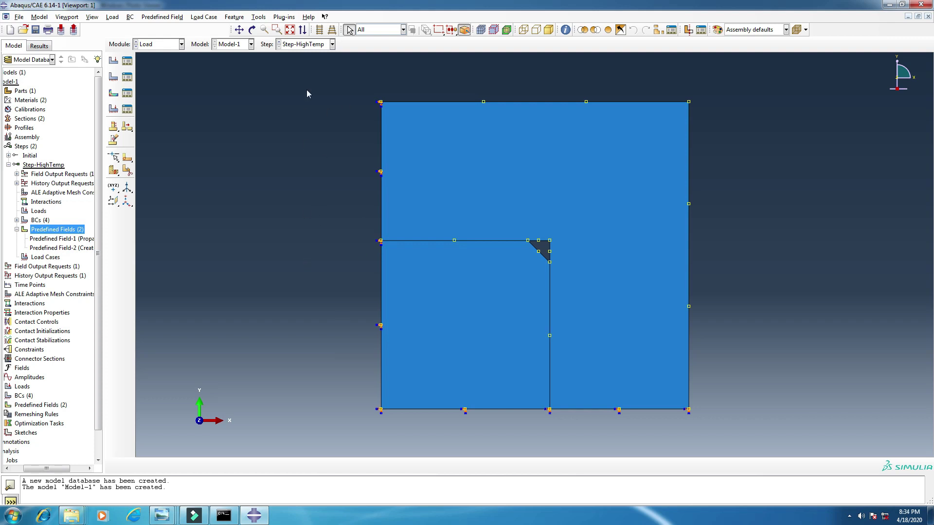
Cycle through the Assembly, Step and Mesh modules
drag(62, 467, 40, 468)
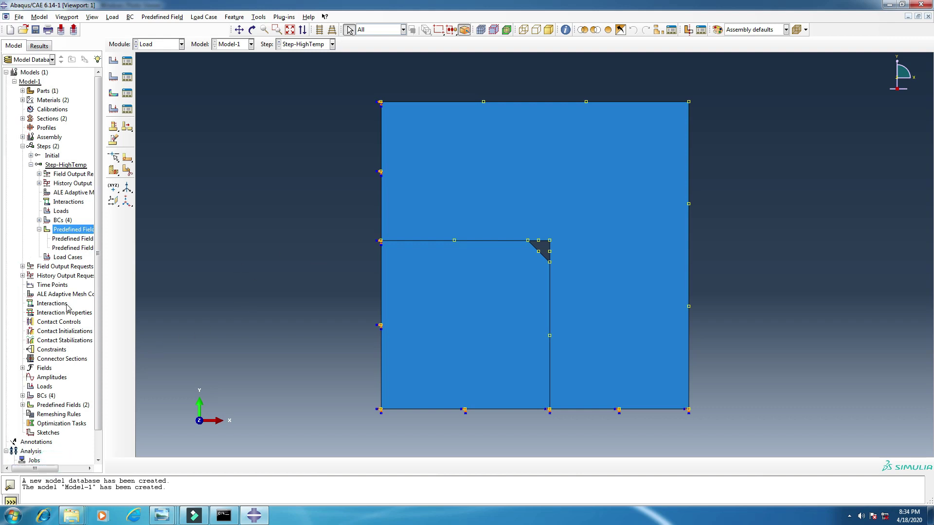
click(162, 44)
click(155, 73)
click(158, 44)
click(148, 83)
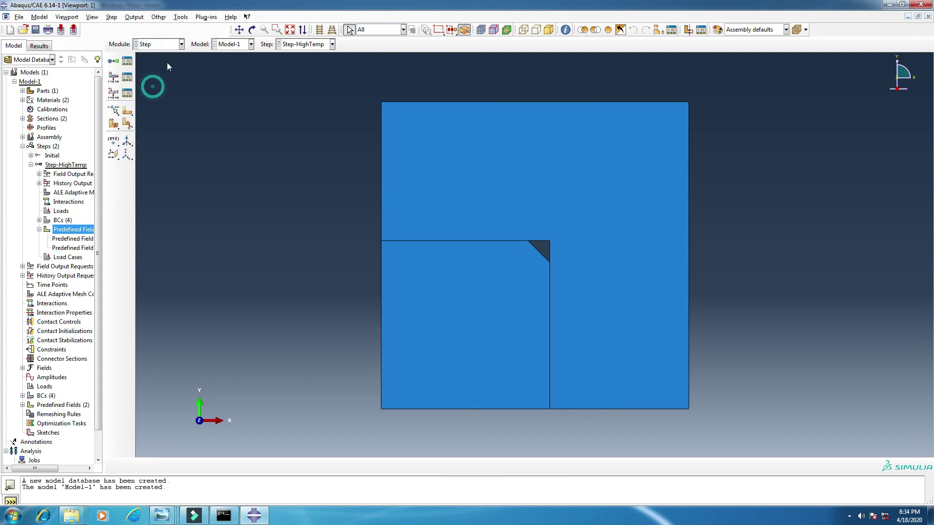
click(158, 45)
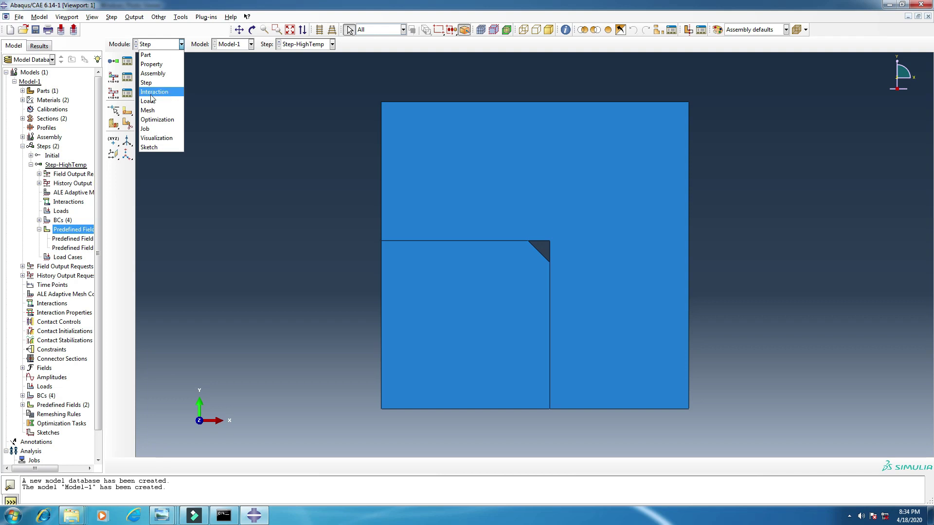
click(149, 110)
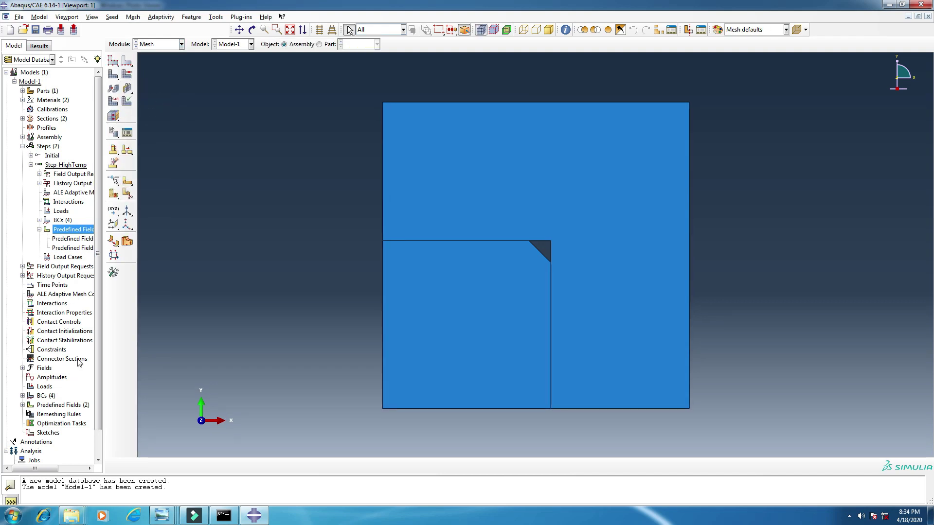
drag(36, 469, 47, 471)
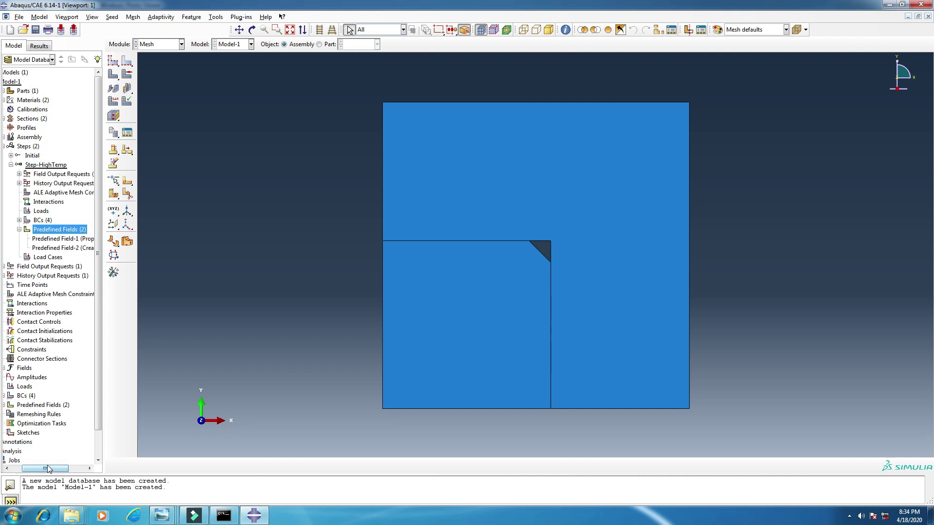
Edit F-Output-1 to add element temperature TEMP from the Thermal variables
click(23, 267)
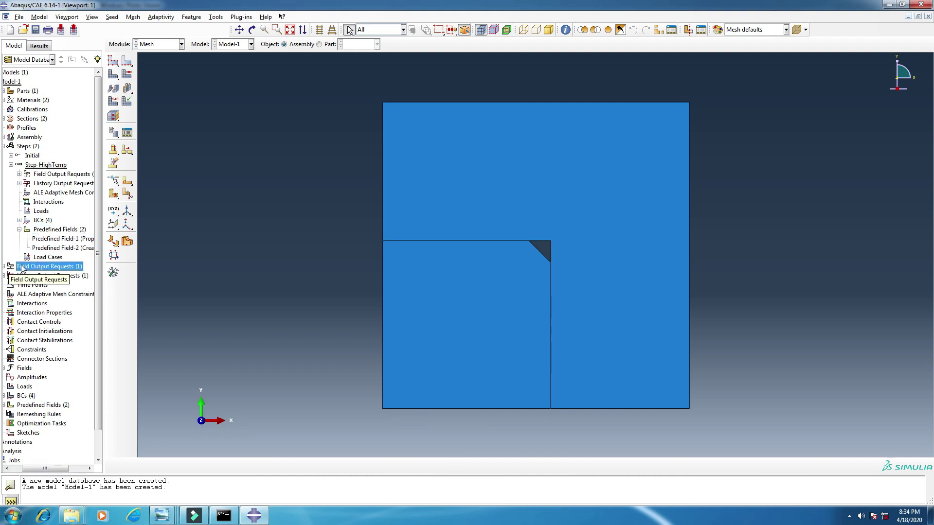
right_click(47, 267)
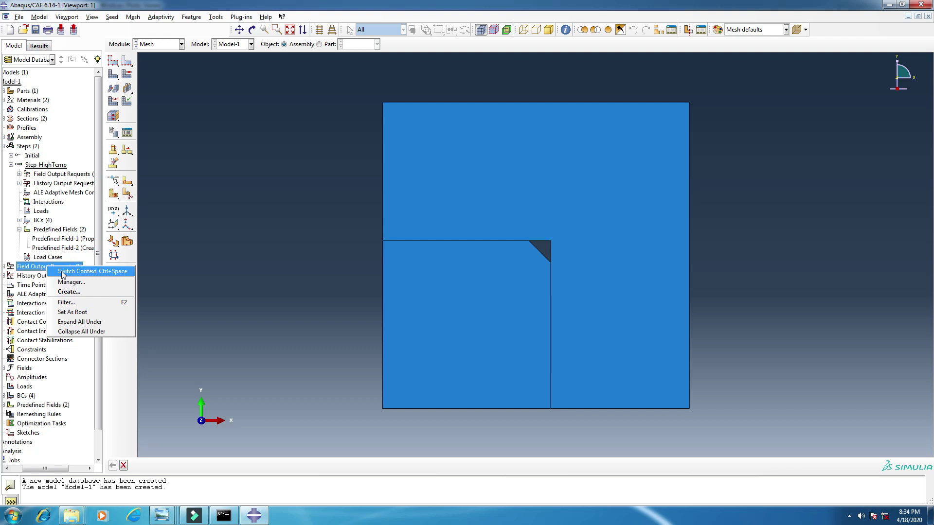
click(5, 269)
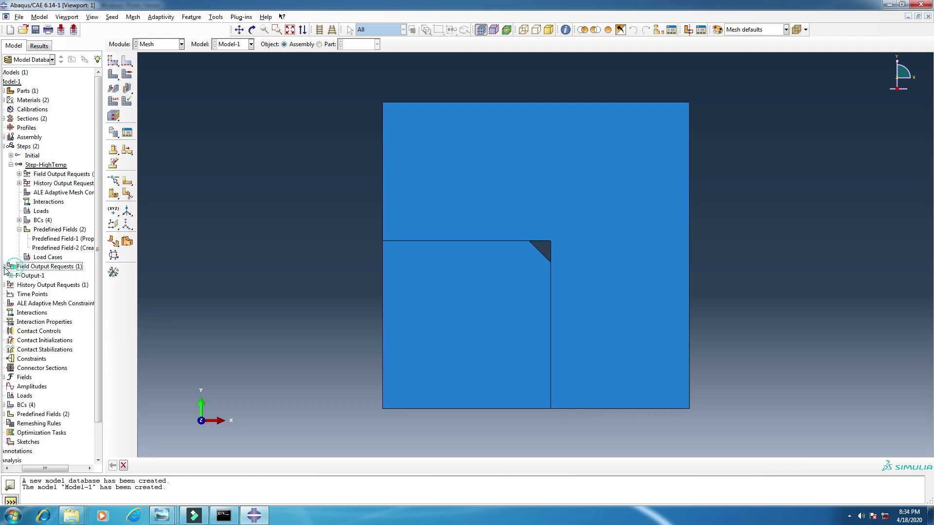
right_click(24, 275)
click(38, 293)
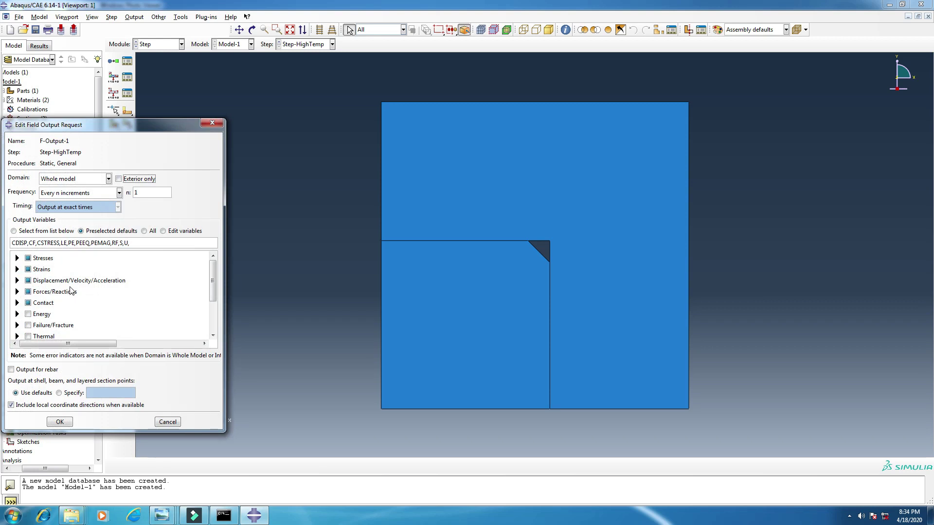
scroll(35, 319, down, 2)
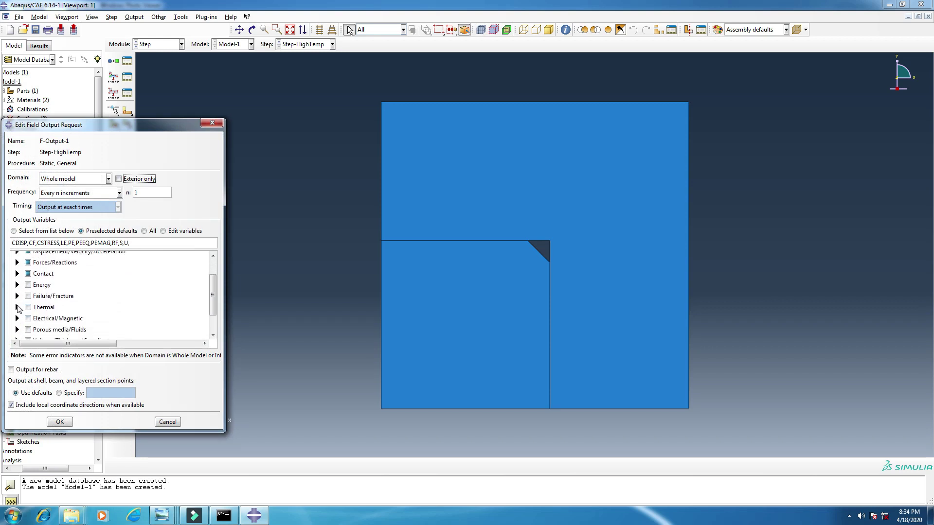
click(17, 307)
scroll(53, 311, down, 2)
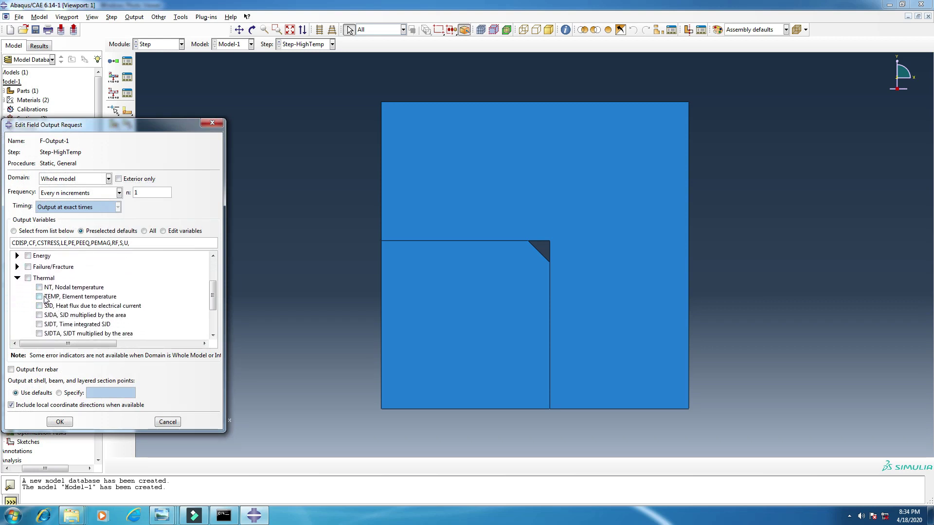
click(40, 296)
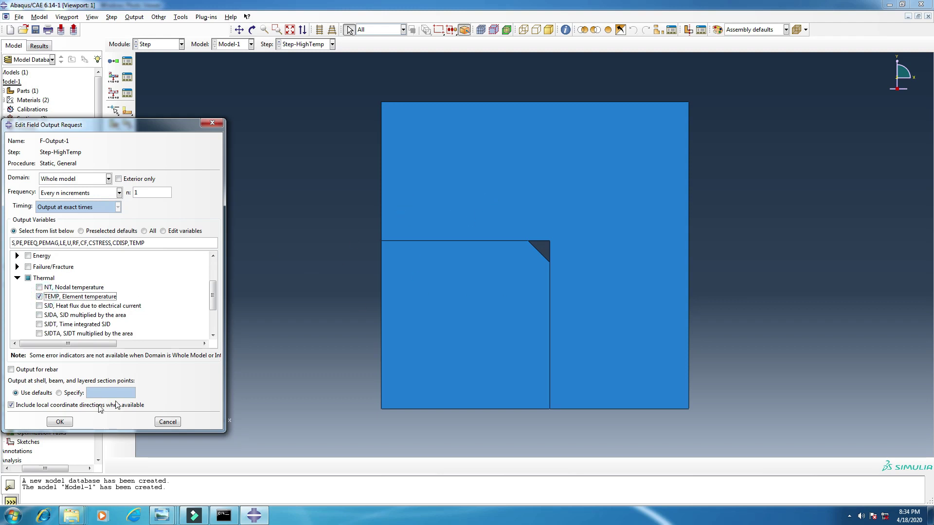
Save the TEMP output edit and enter the Mesh module, dismissing the dependent-instance error
click(64, 422)
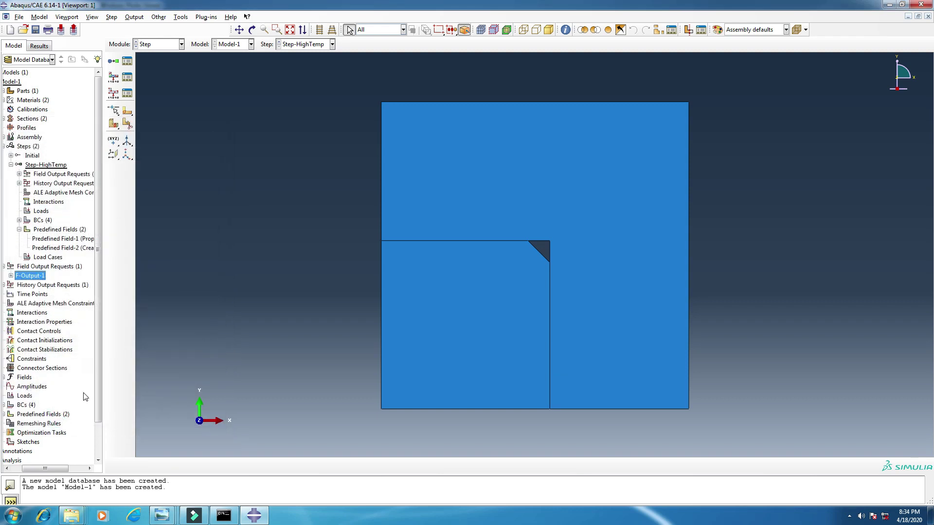
click(166, 44)
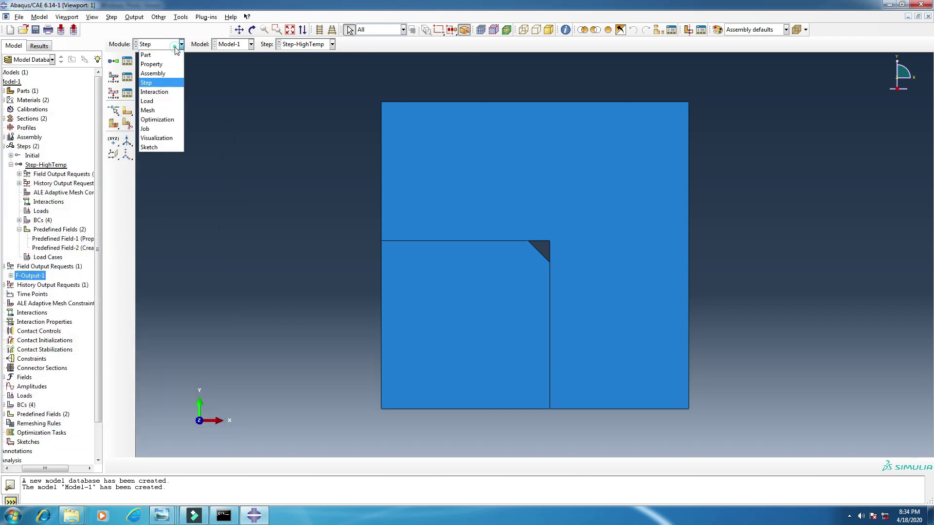
click(167, 111)
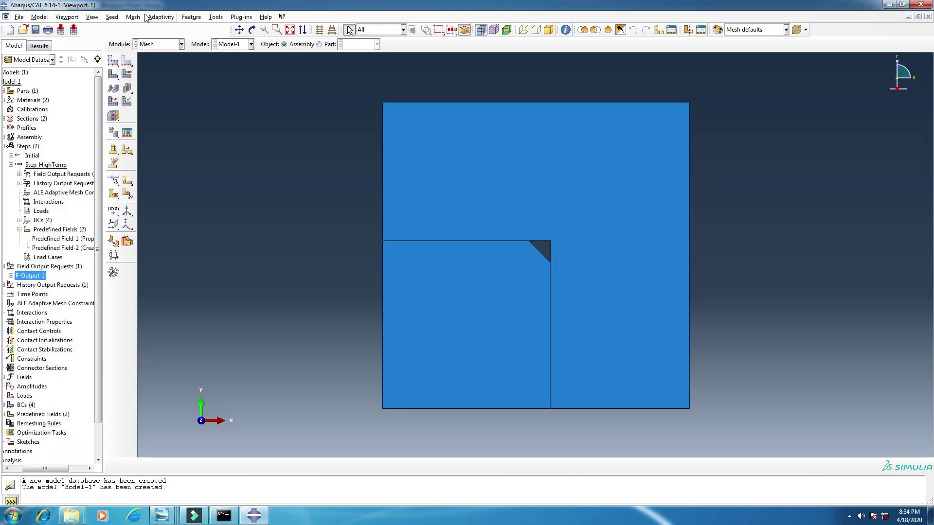
click(138, 18)
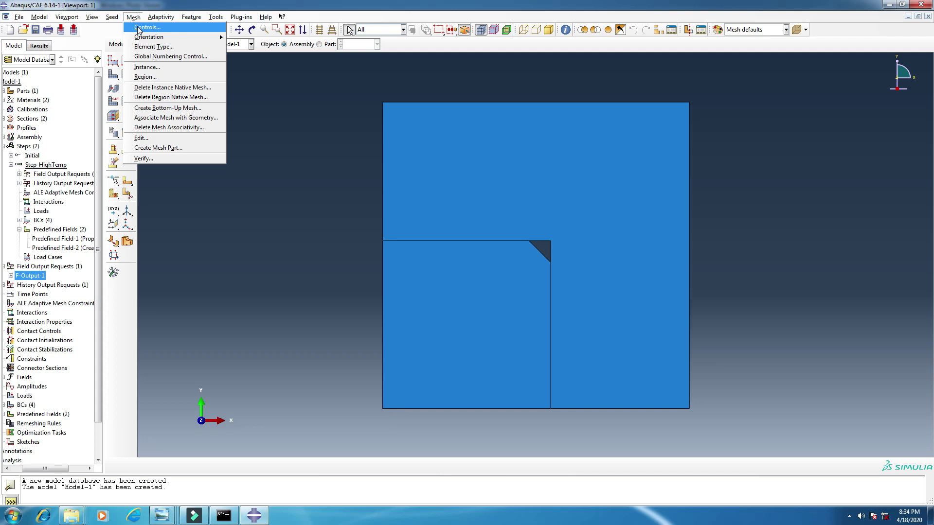
click(138, 28)
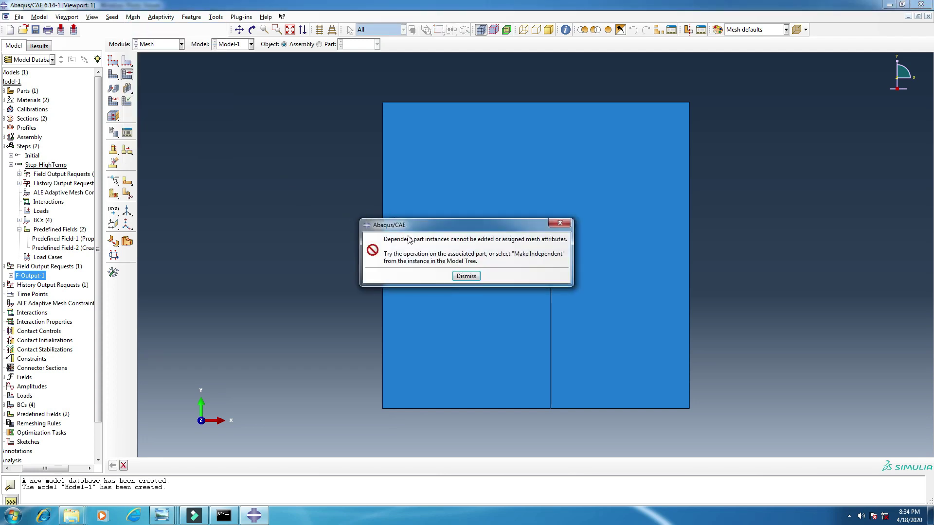
click(465, 276)
With Part as the object, assign Tri mesh controls to all faces
click(319, 44)
click(133, 17)
click(138, 28)
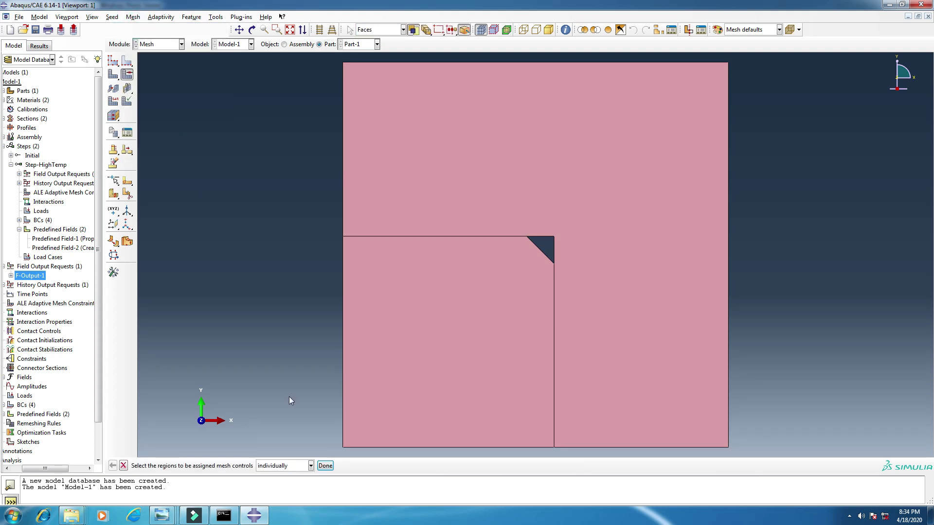
drag(307, 111, 753, 457)
click(325, 466)
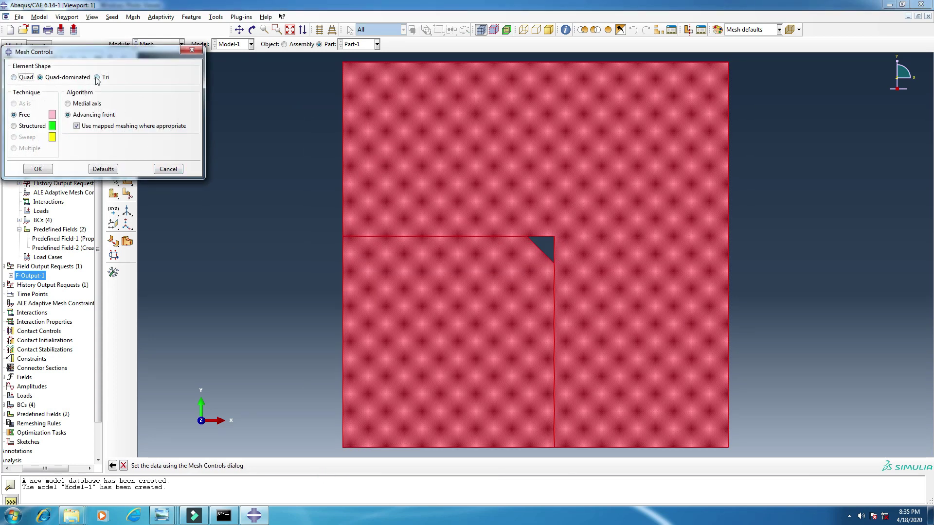
click(98, 78)
click(37, 169)
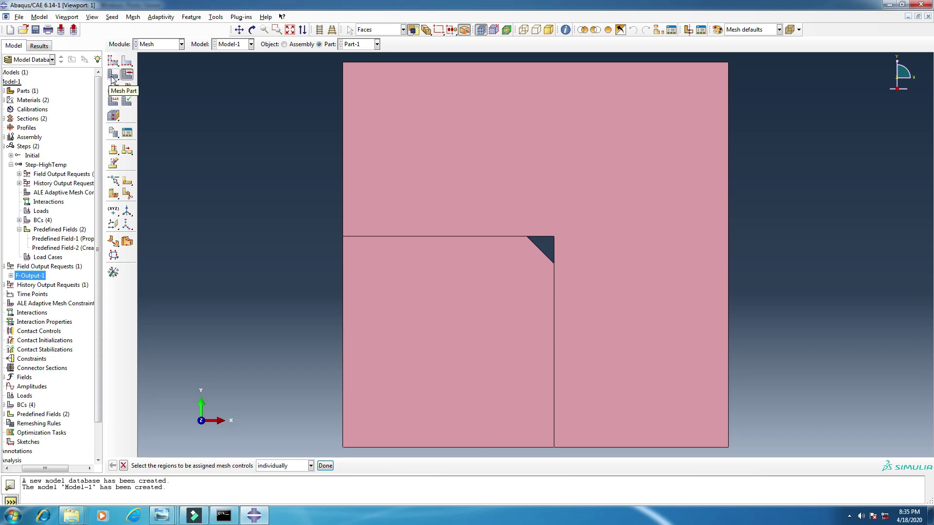
Assign the Standard linear CPS3 plane-stress triangle element type to all faces of Part-1
click(111, 106)
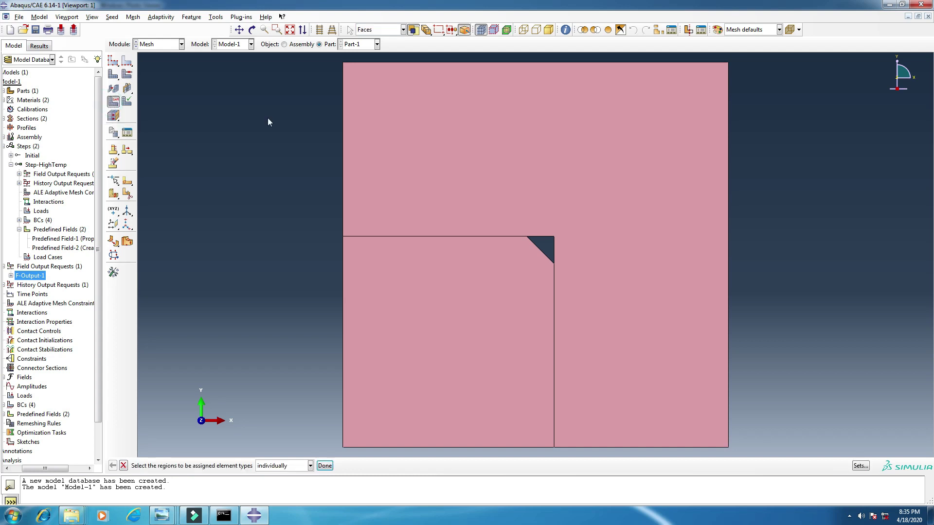
drag(369, 386, 806, 457)
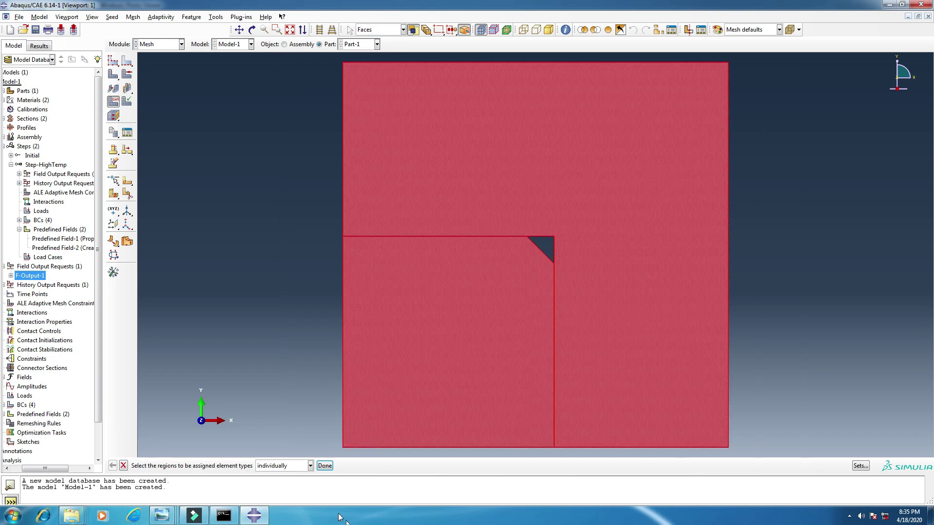
click(323, 466)
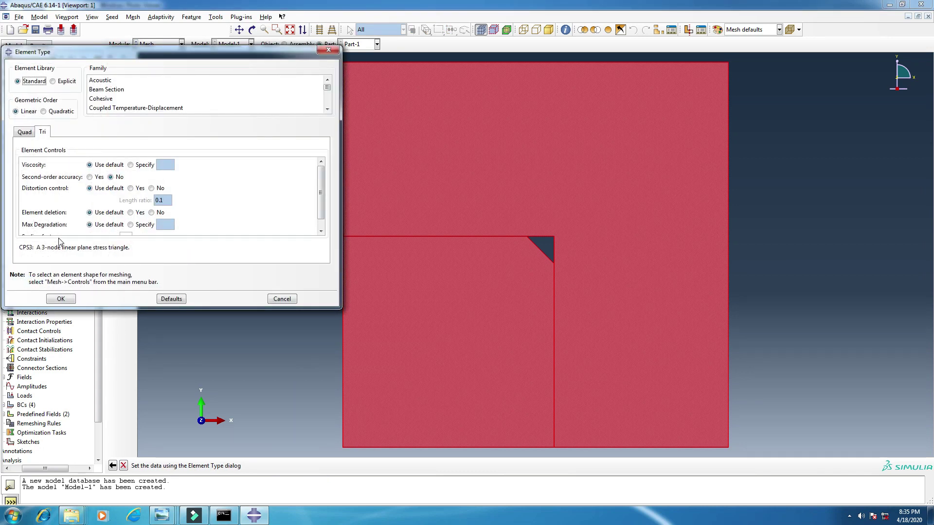
click(61, 299)
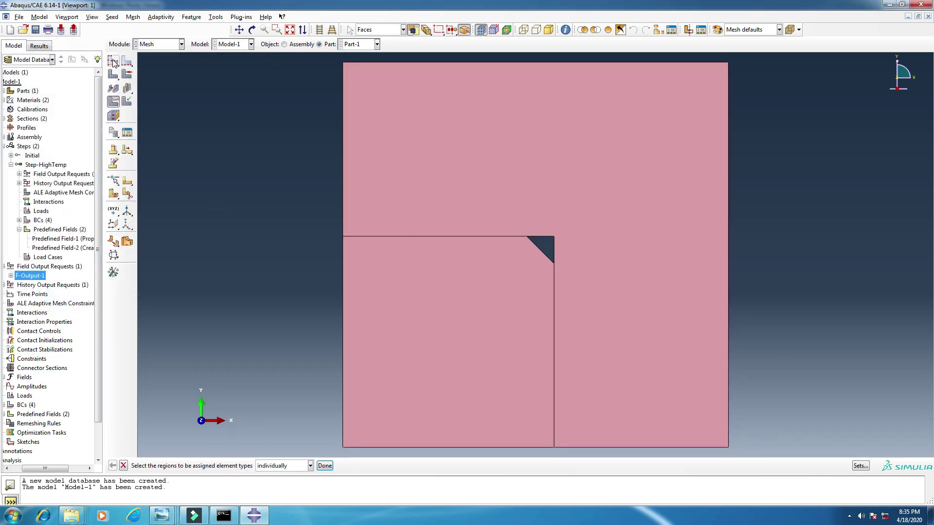
Seed Part-1 with an approximate global size of 0.2
click(113, 62)
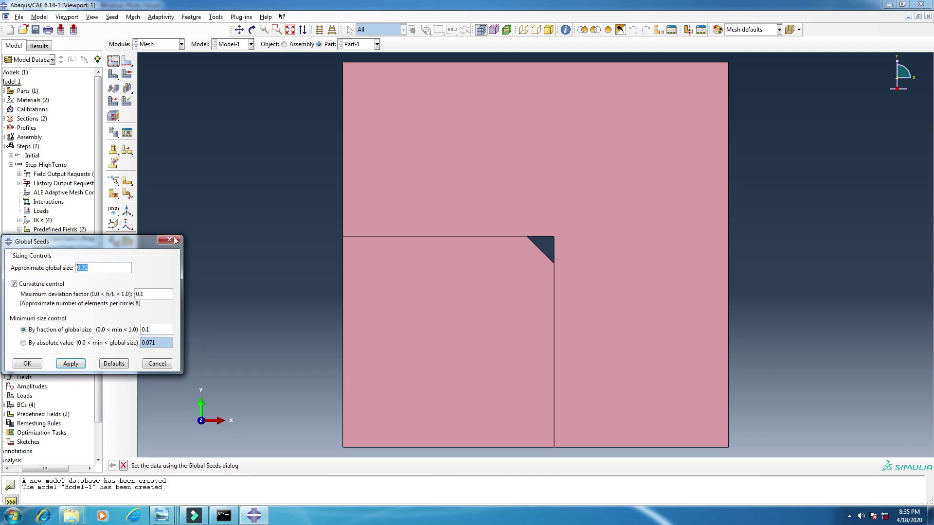
click(169, 239)
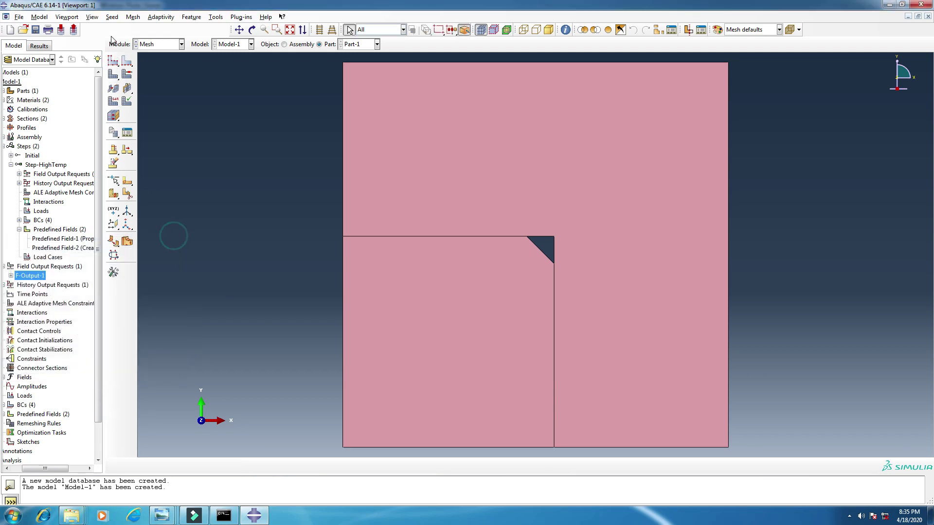
click(114, 64)
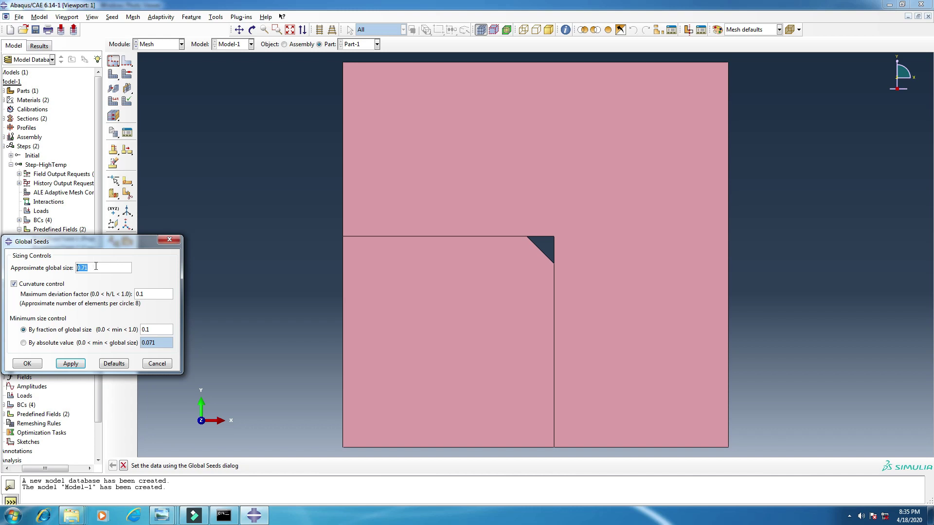
key(BackSpace)
click(28, 364)
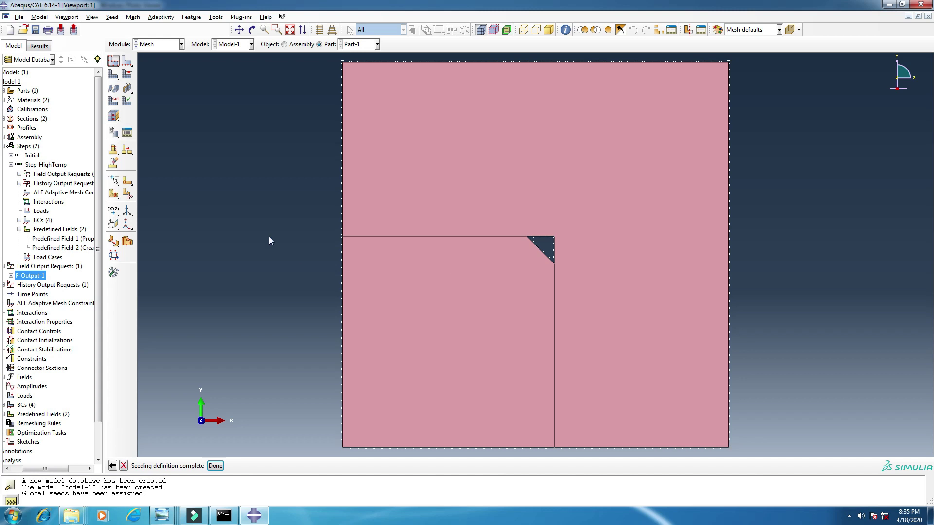
Mesh Part-1 into 5179 triangular elements
click(110, 78)
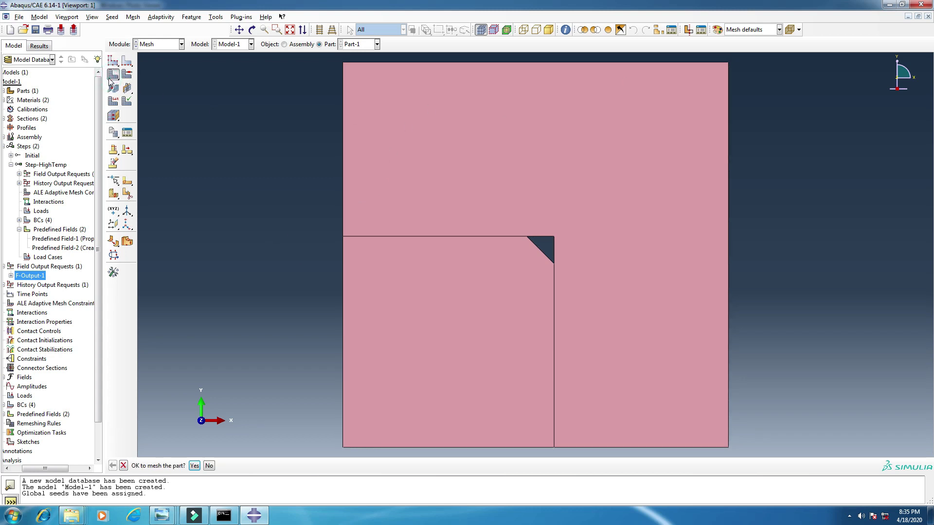
click(194, 465)
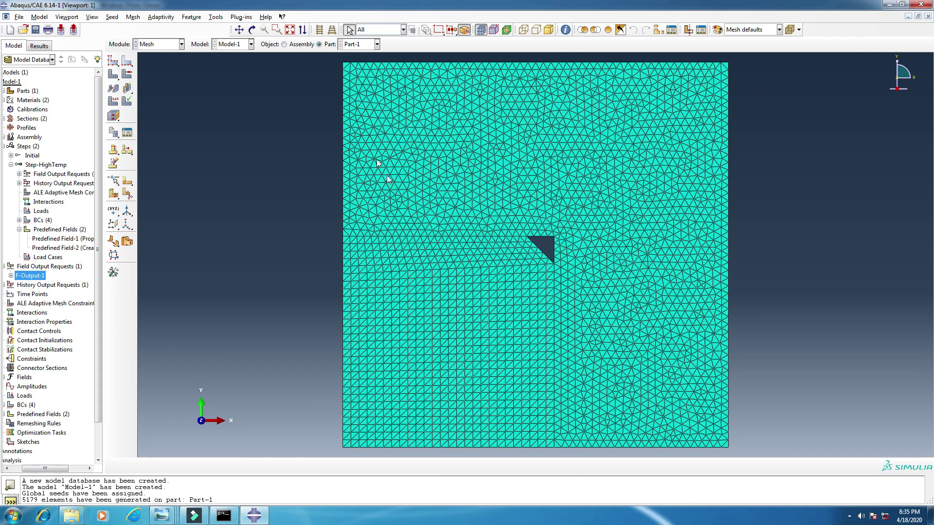
click(161, 44)
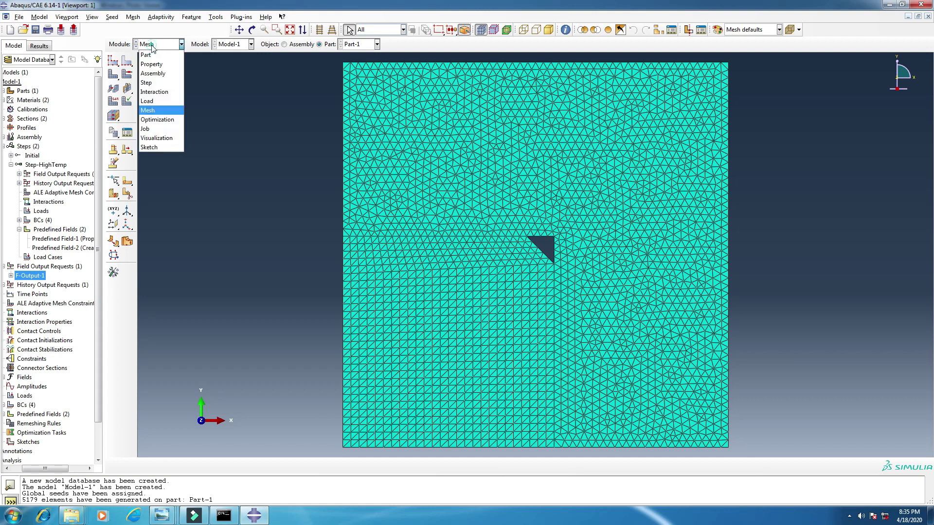
Switch to the Job module and create Job-1 as a full analysis of Model-1
click(154, 129)
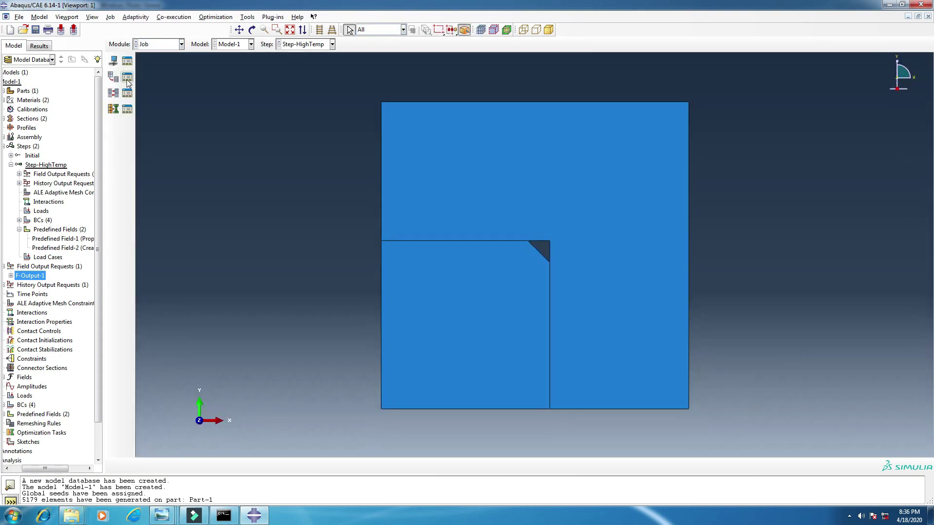
click(127, 62)
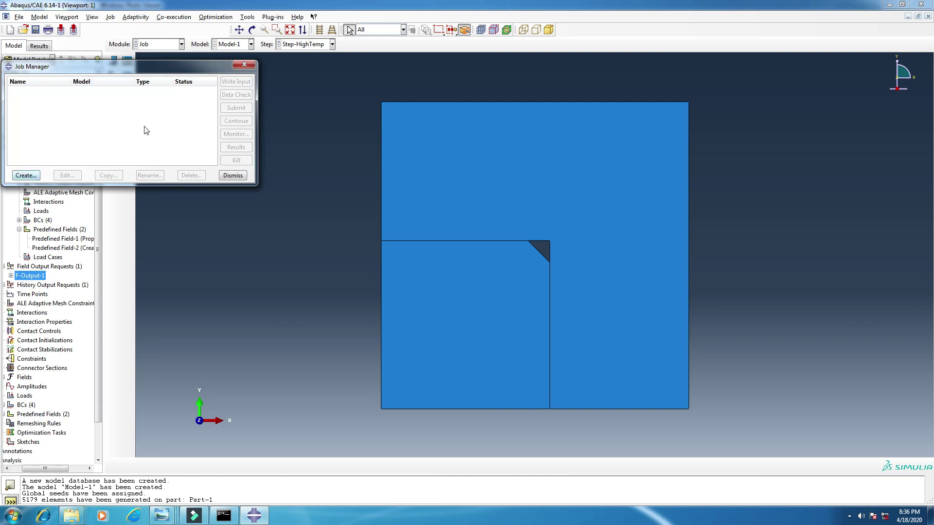
click(244, 63)
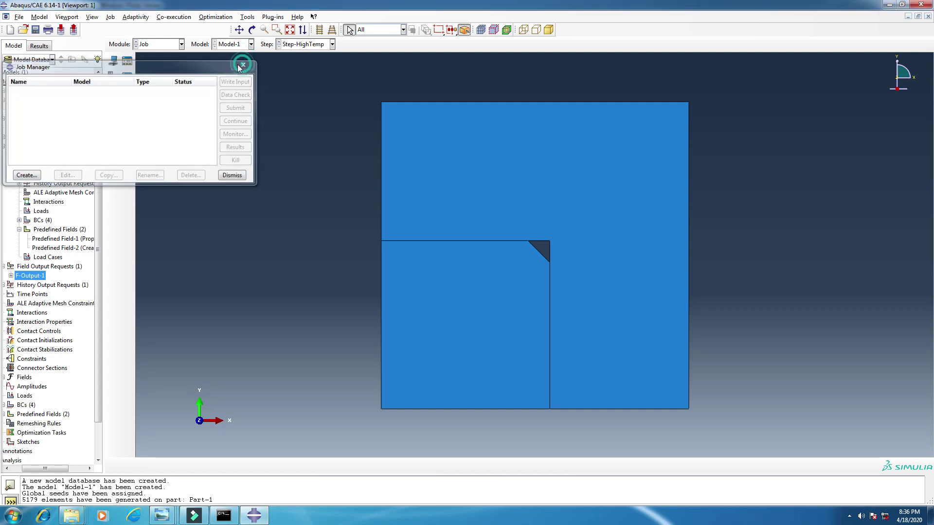
click(109, 58)
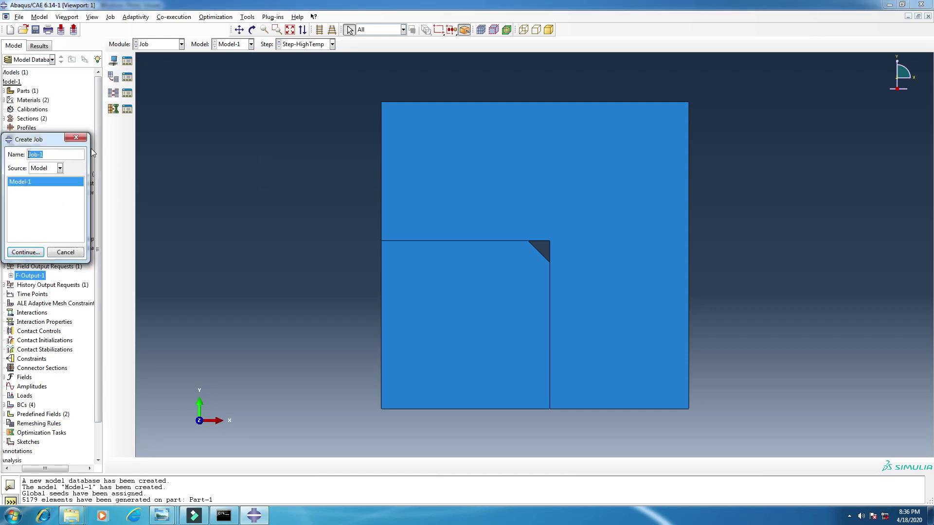
click(26, 251)
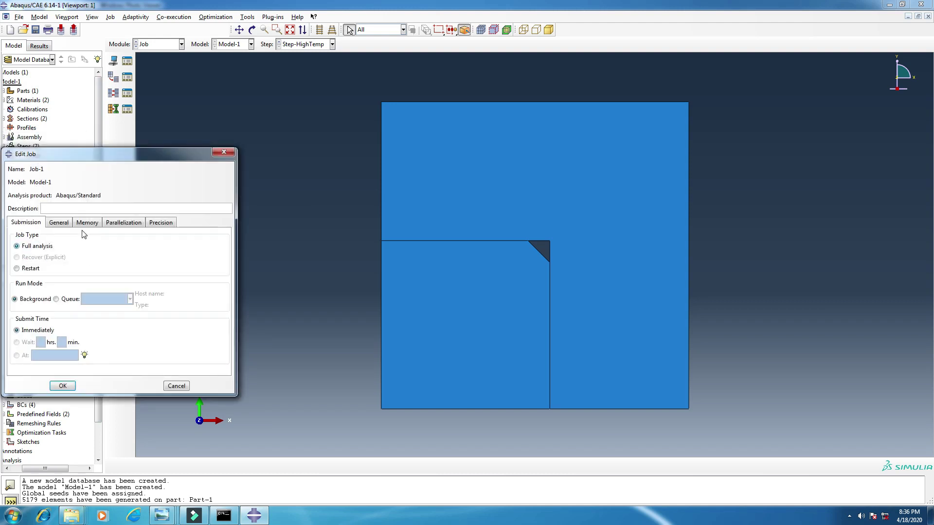
click(87, 222)
click(56, 222)
click(28, 222)
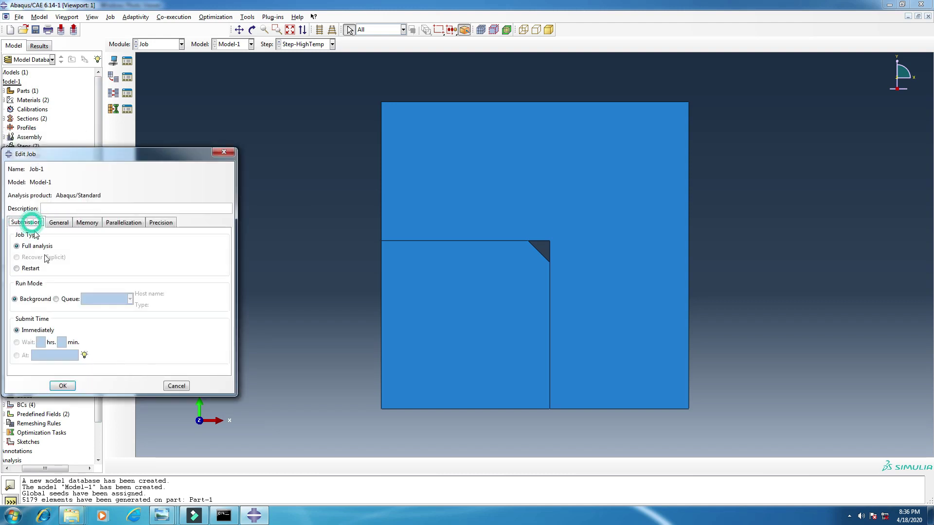
click(61, 388)
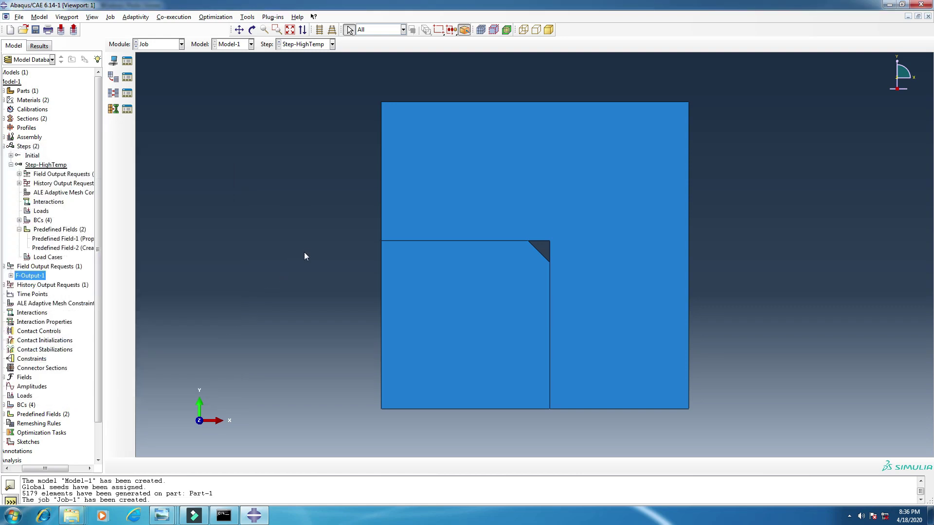
Submit Job-1, monitor it until Abaqus/Standard completes, and close the monitor
click(127, 61)
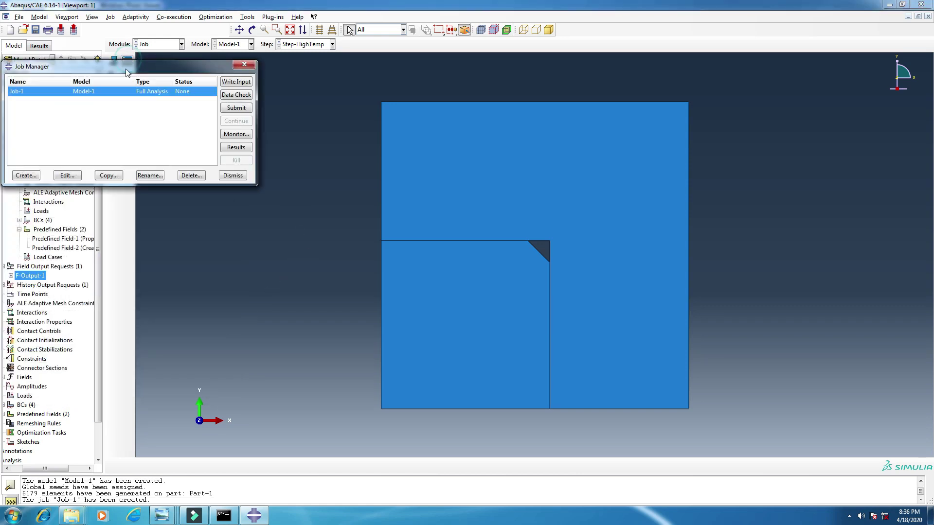
click(244, 65)
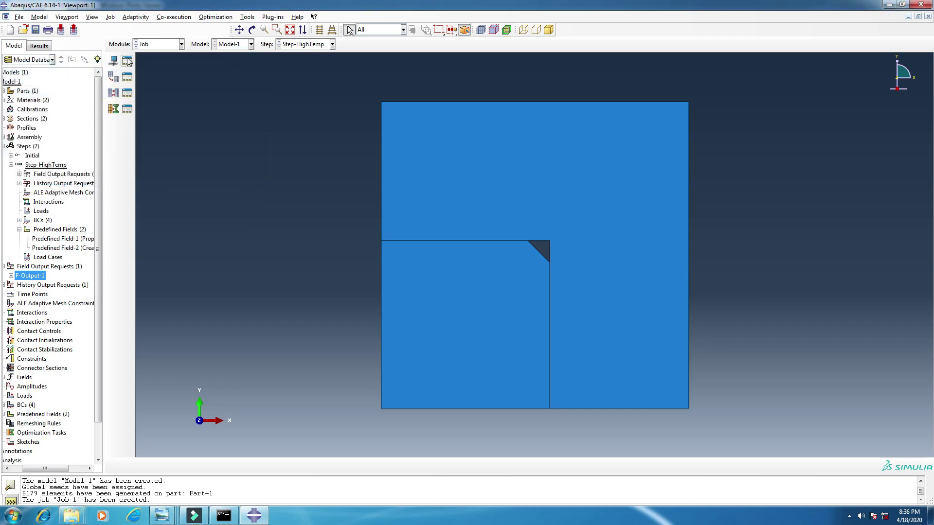
click(127, 61)
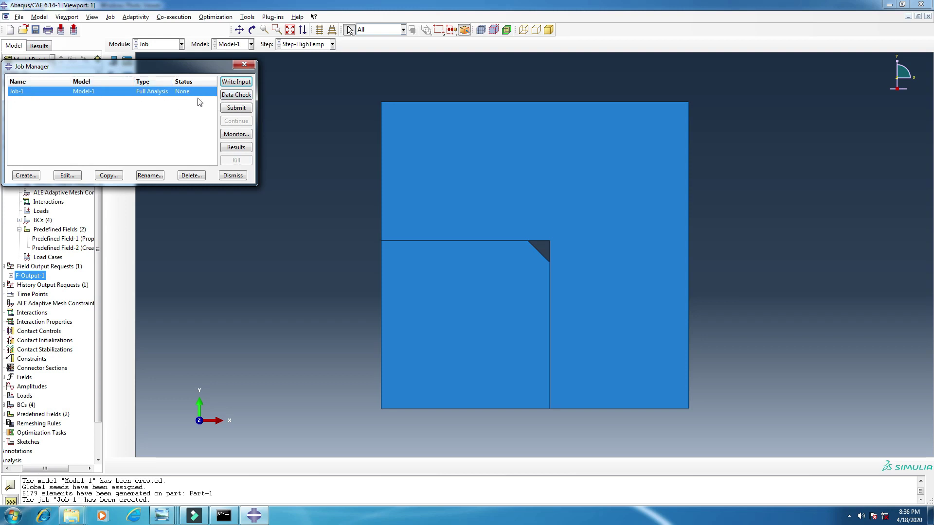
click(233, 109)
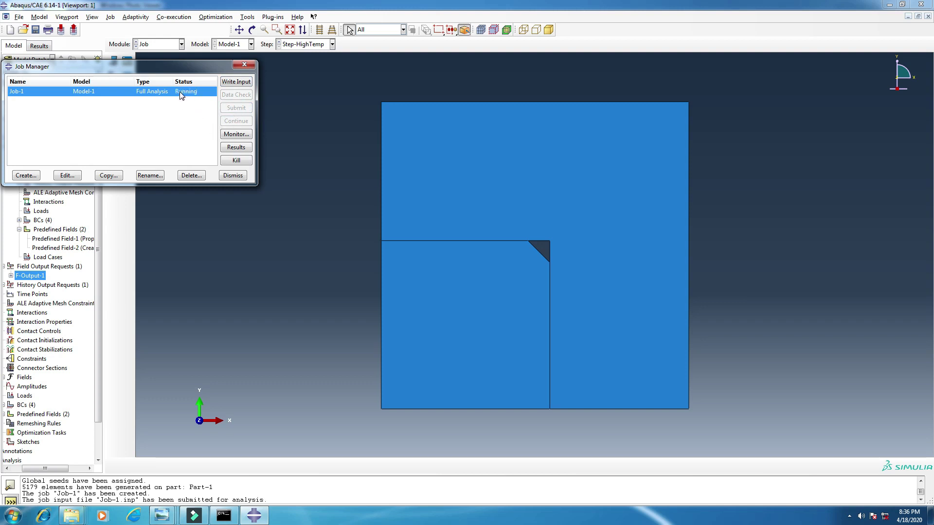
click(234, 134)
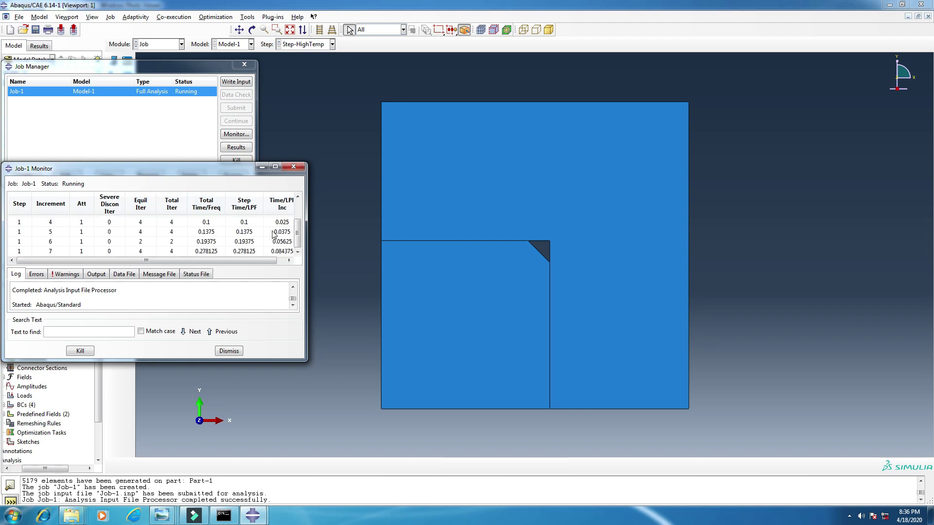
drag(297, 233, 293, 219)
click(224, 350)
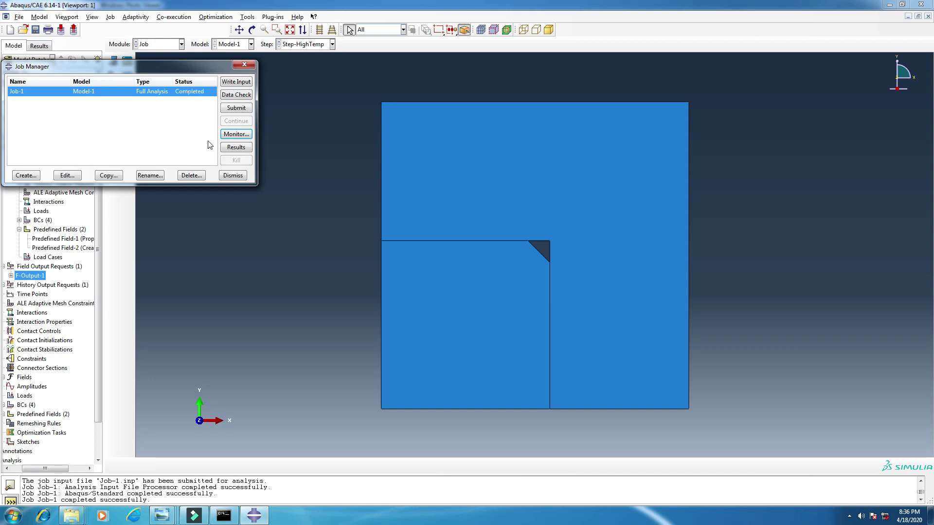
click(235, 147)
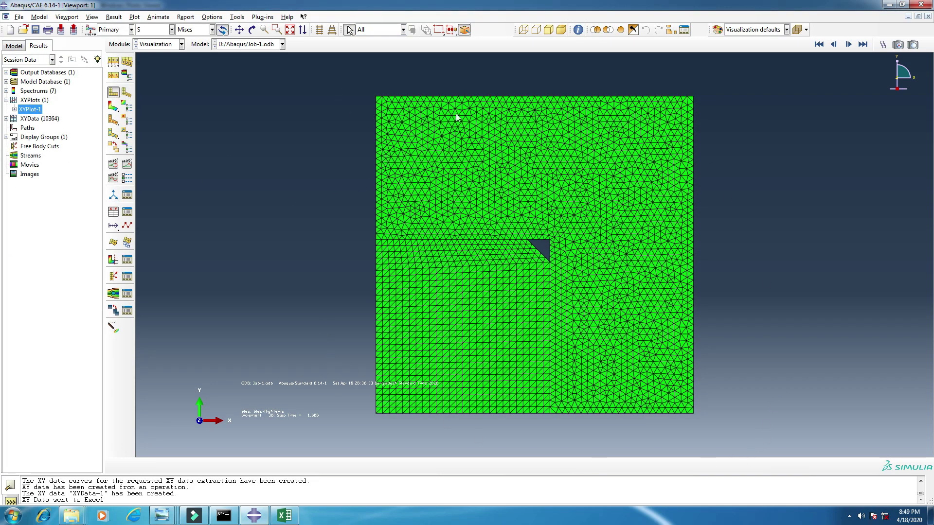
click(112, 106)
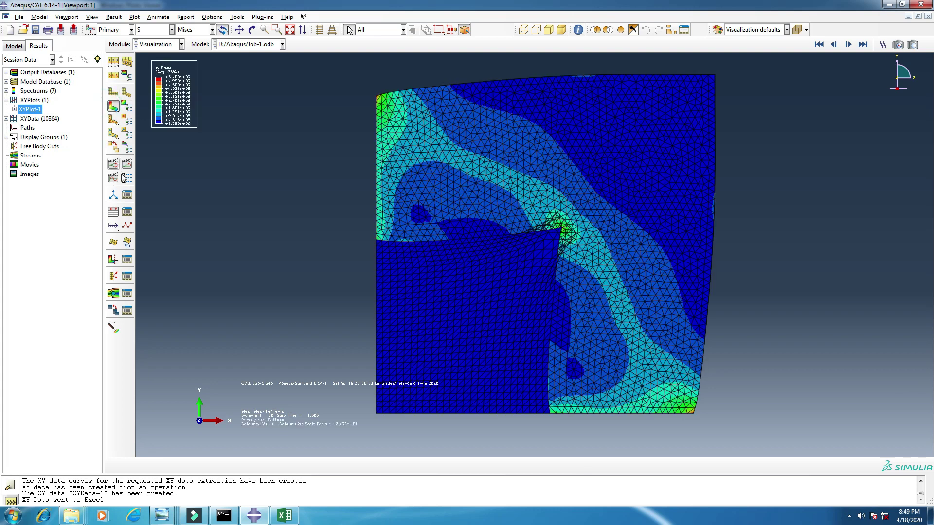
click(113, 120)
click(113, 93)
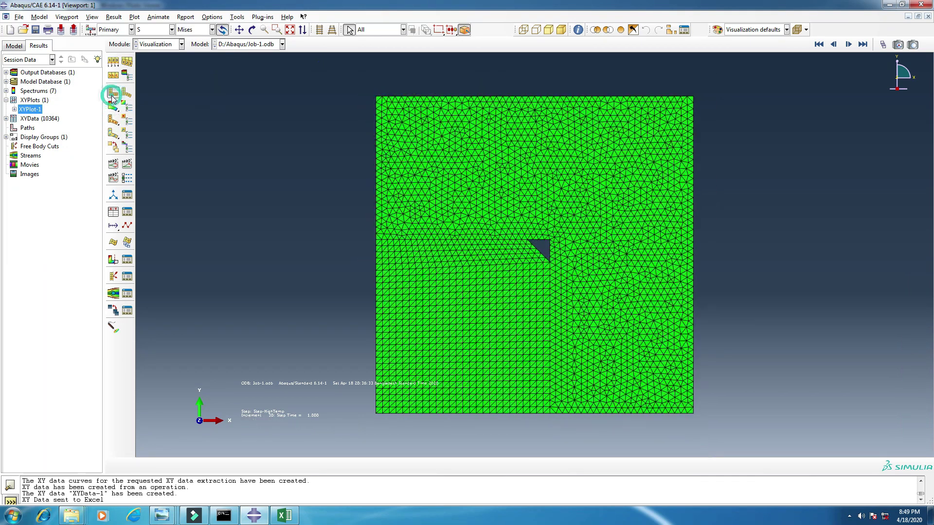